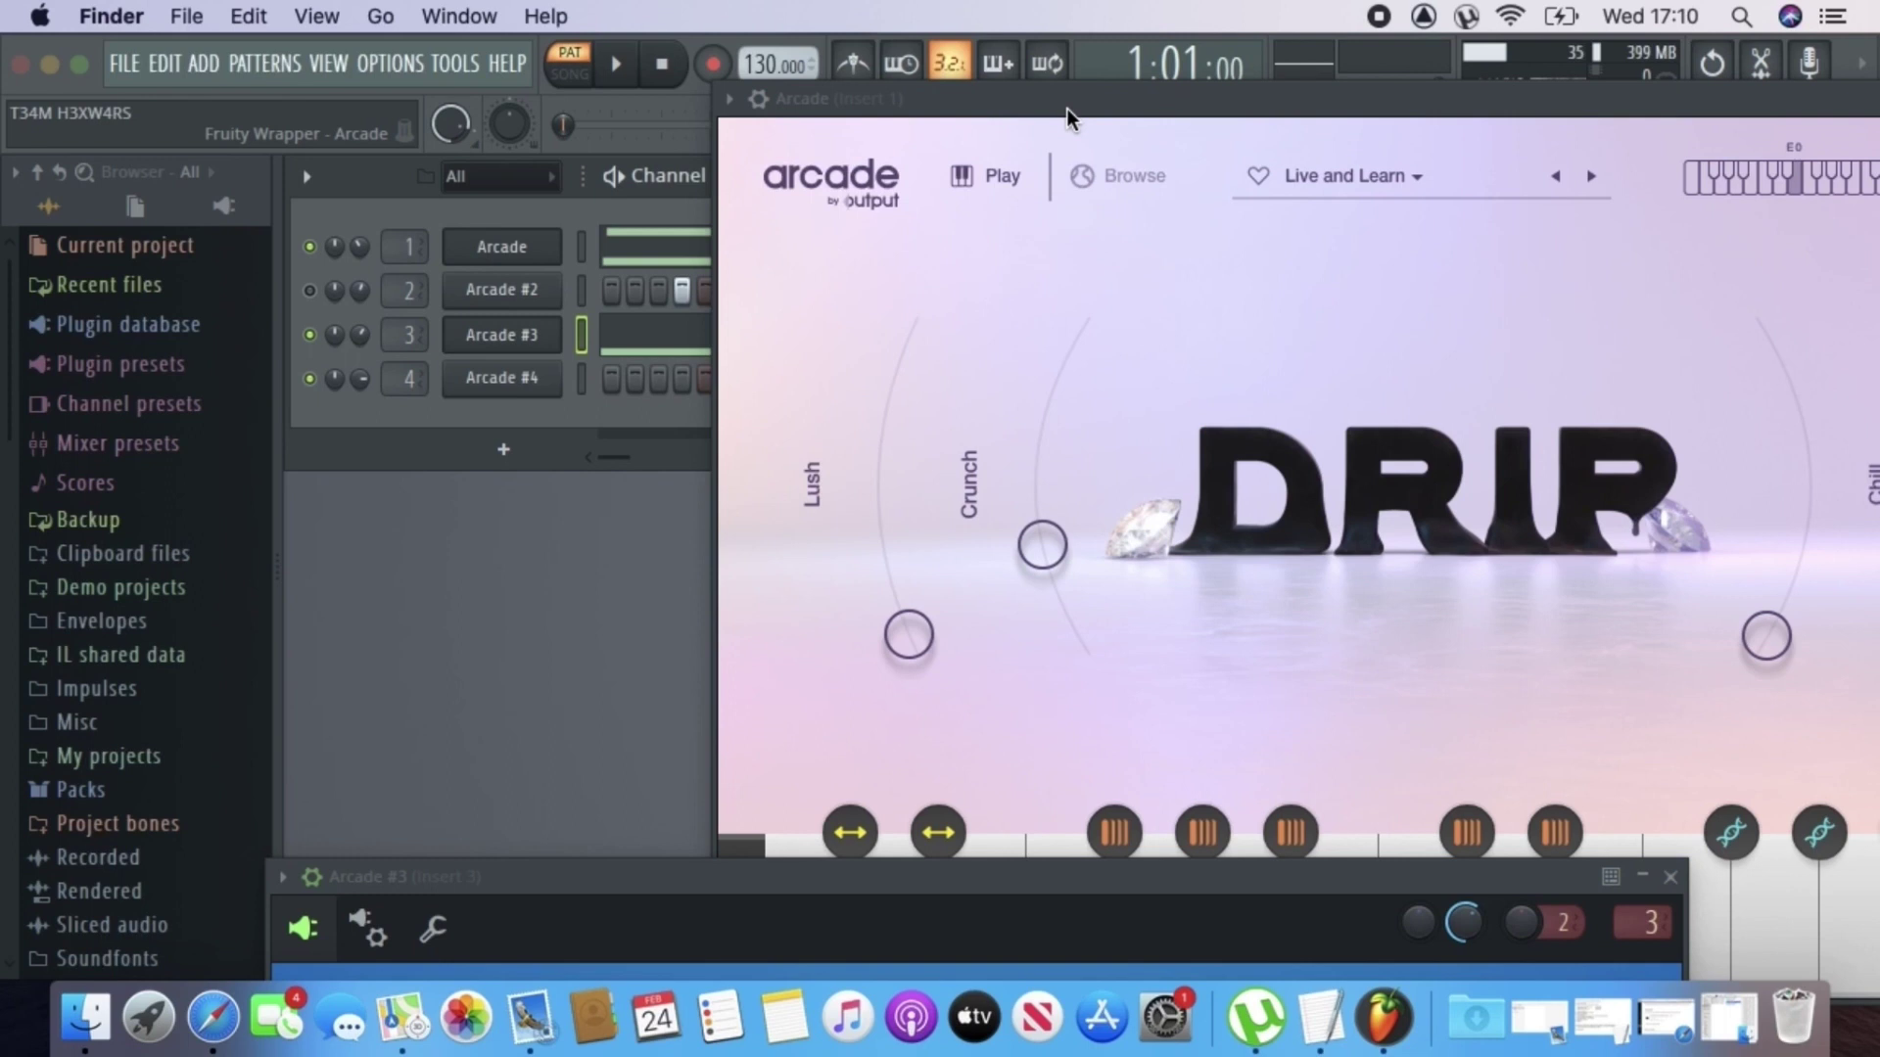
- Move the Arcade plugin window with the Live and Learn preset in front of Arcade #3
{"action": "left_click_drag", "start_coordinate": [1067, 108], "coordinate": [727, 98]}
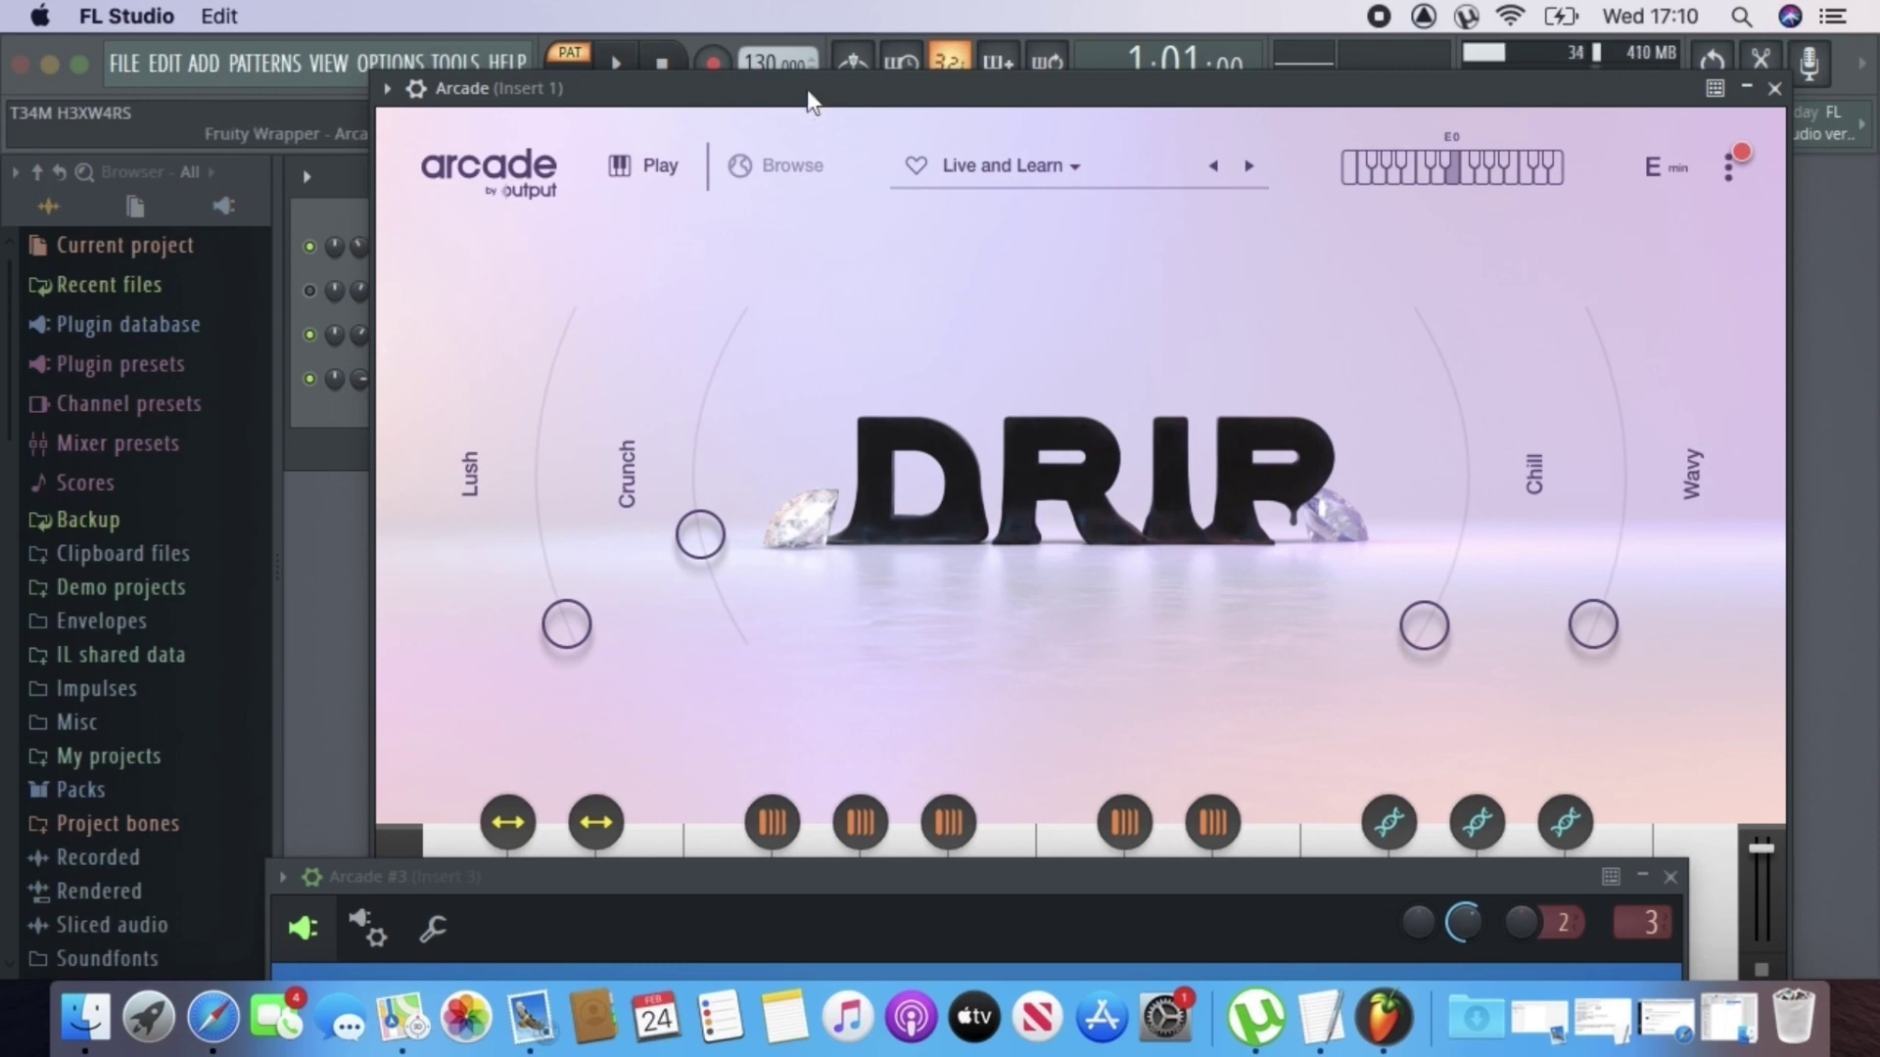
{"action": "left_click_drag", "start_coordinate": [807, 89], "coordinate": [1079, 129]}
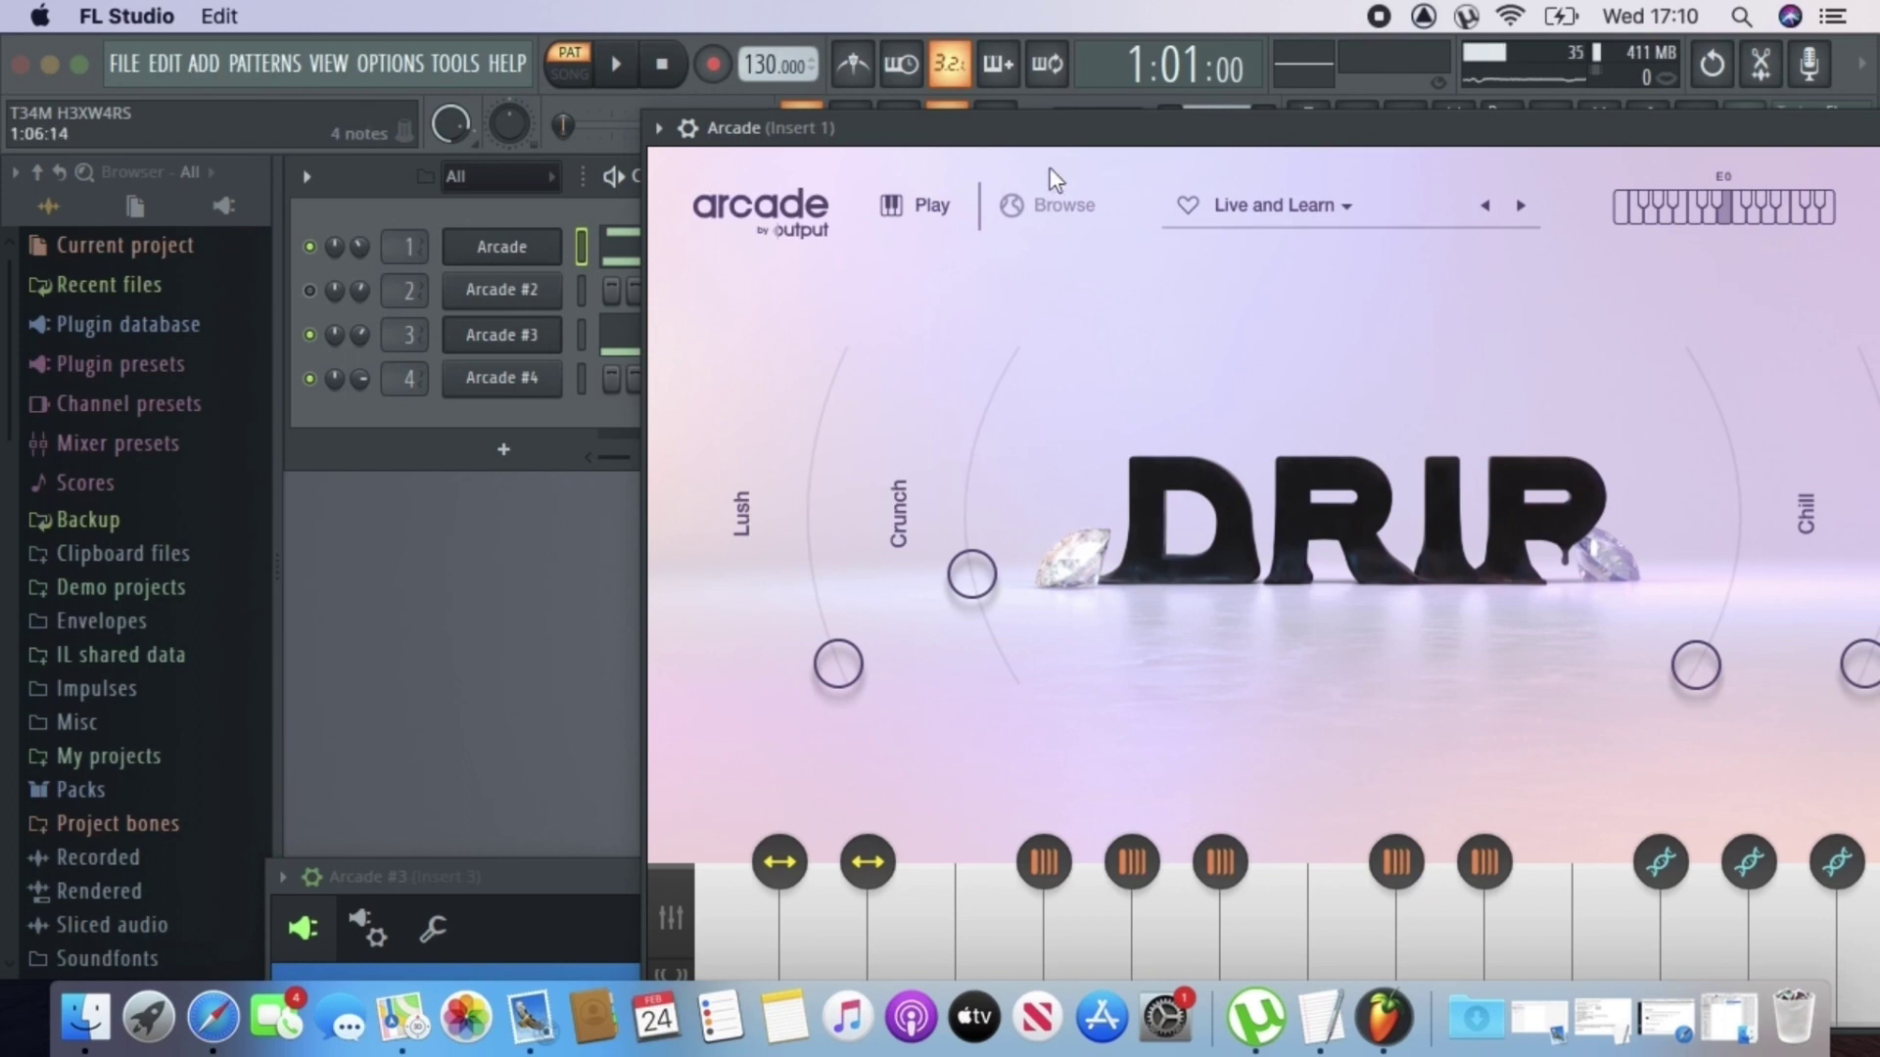
{"action": "left_click_drag", "start_coordinate": [1075, 139], "coordinate": [978, 55]}
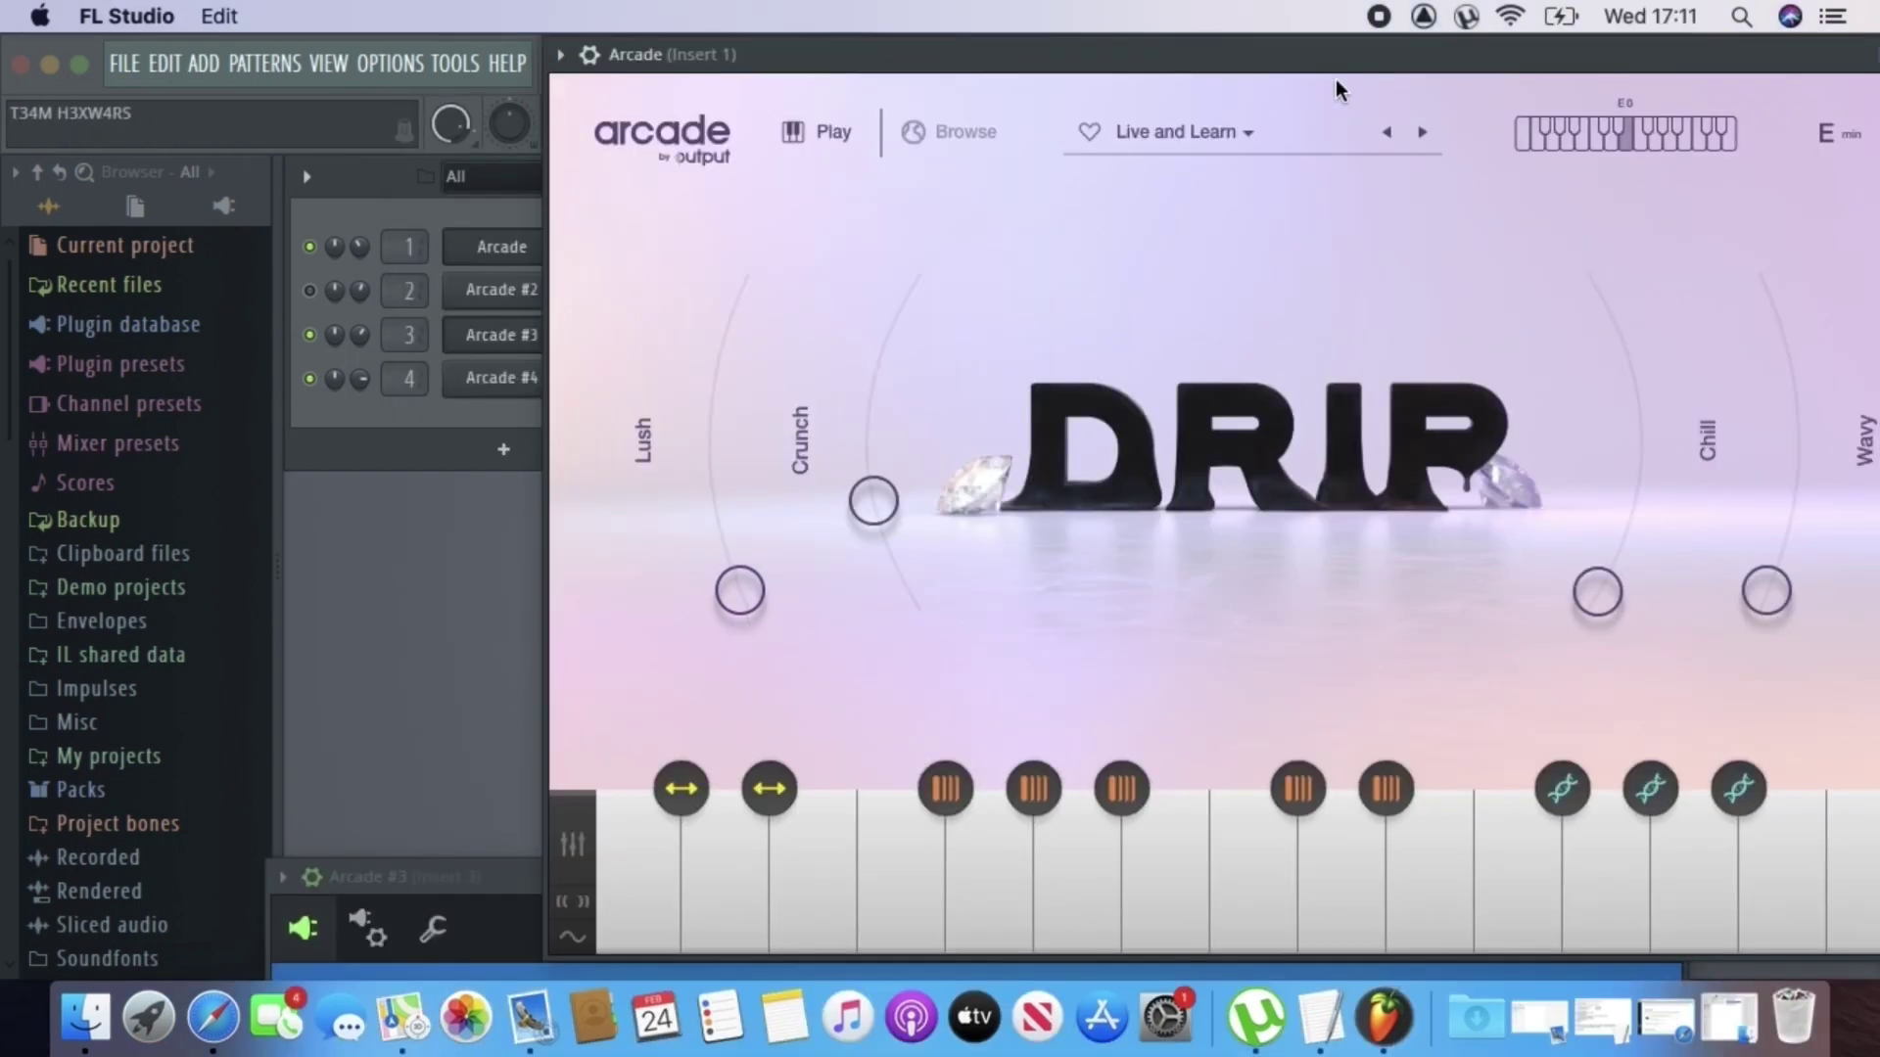
- Create a DirectWave instrument from the Arcade channel, saving it to Desktop > Arcade
{"action": "right_click", "coordinate": [505, 257]}
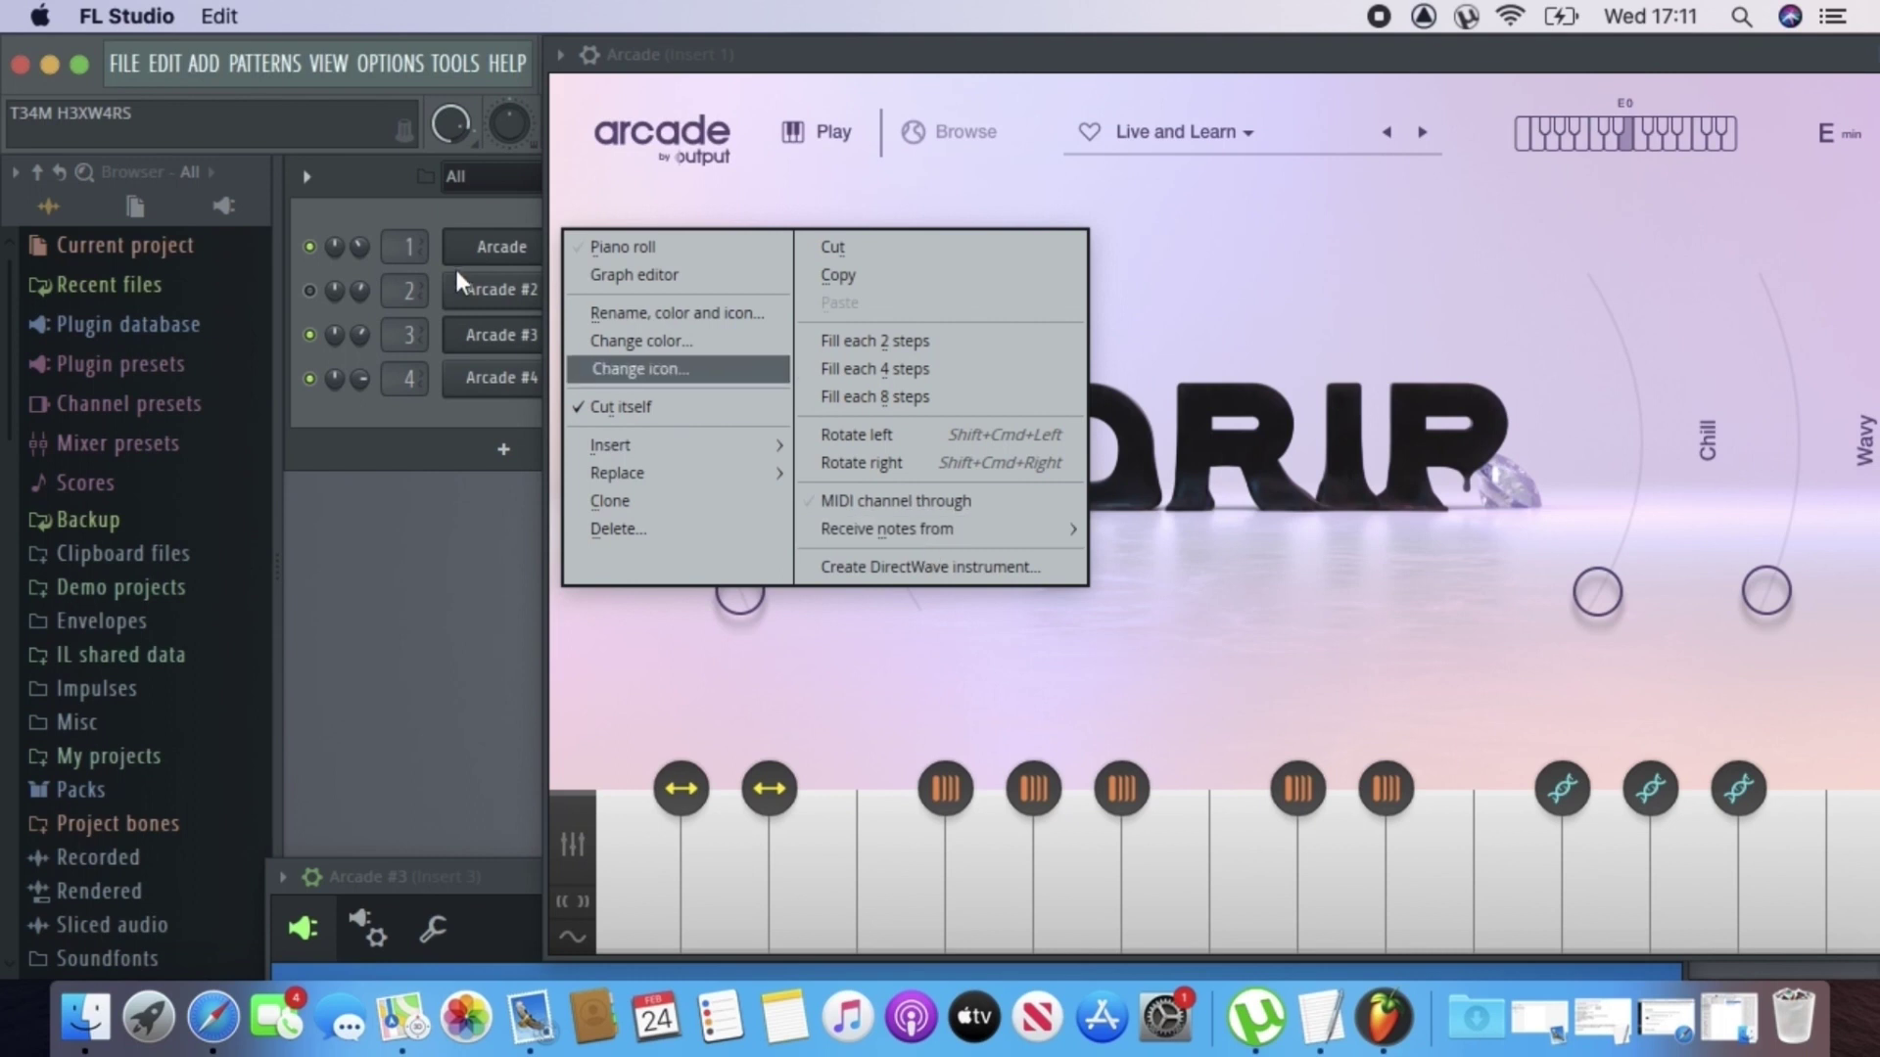
{"action": "left_click", "coordinate": [871, 565]}
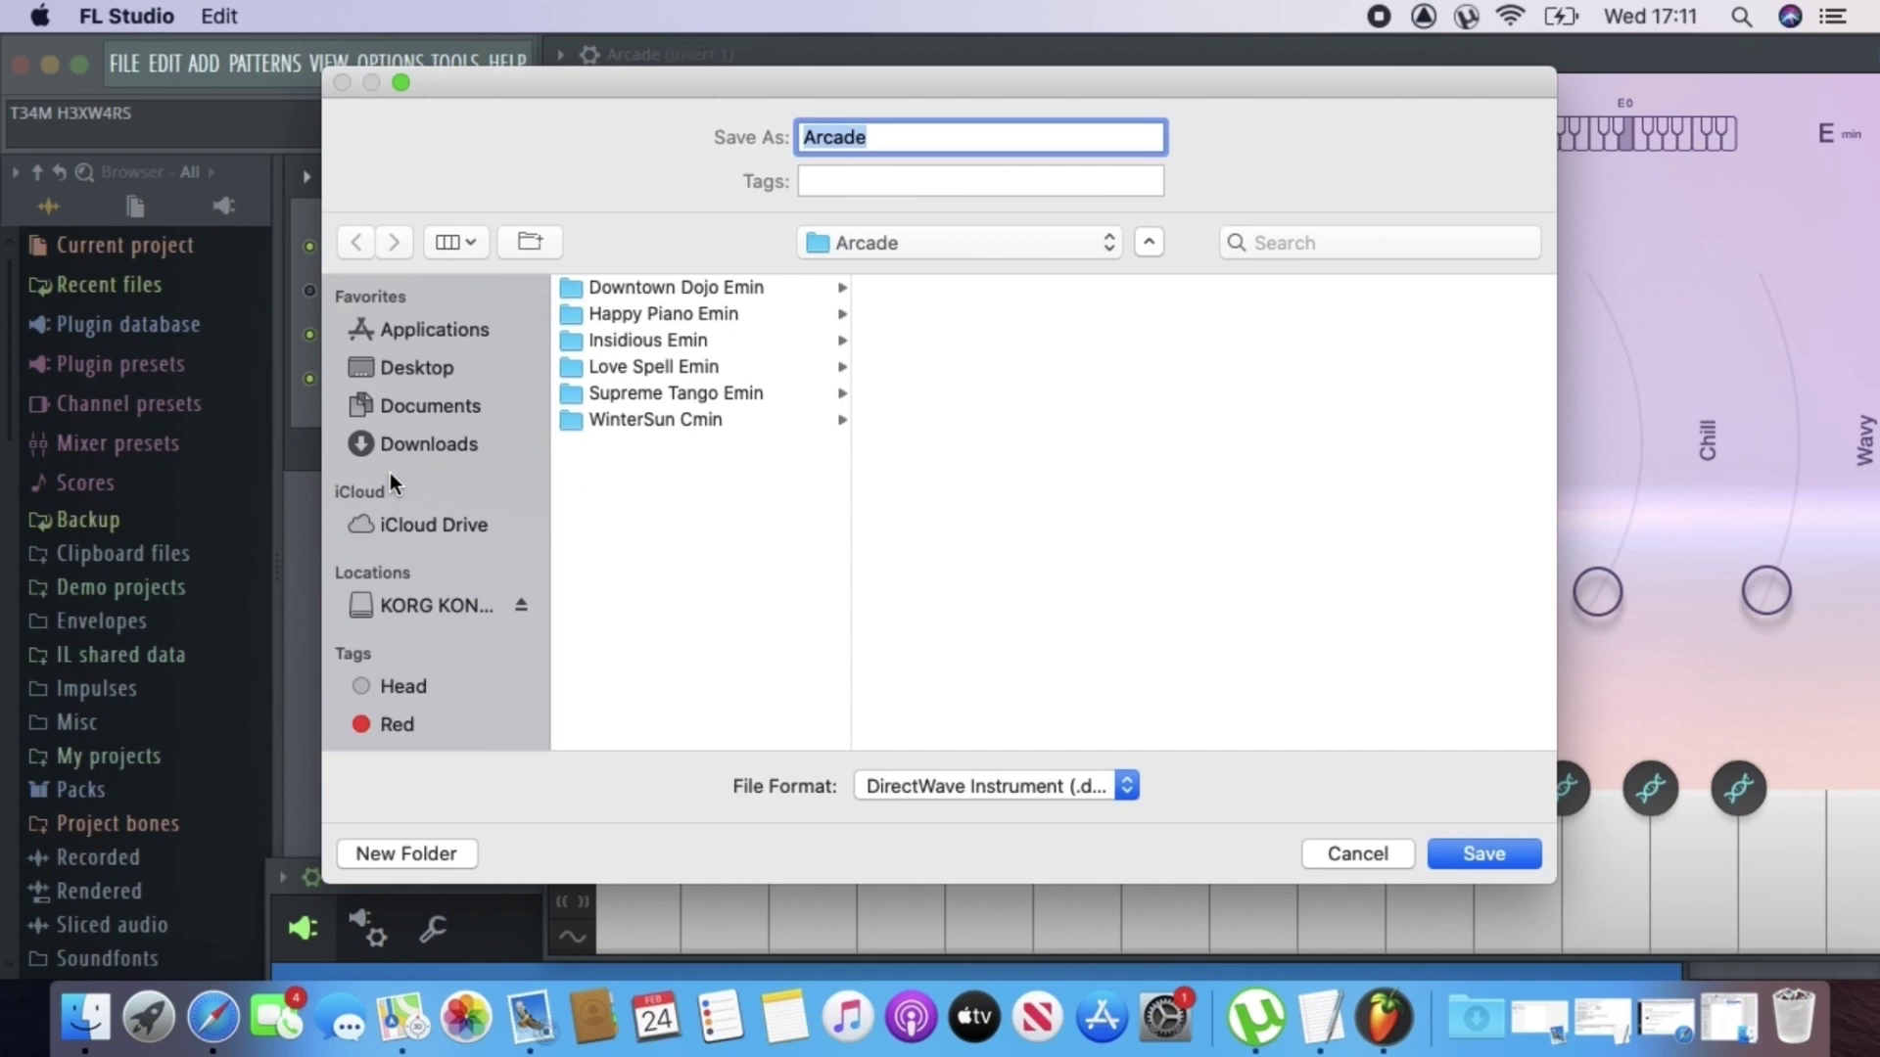
{"action": "left_click", "coordinate": [397, 372]}
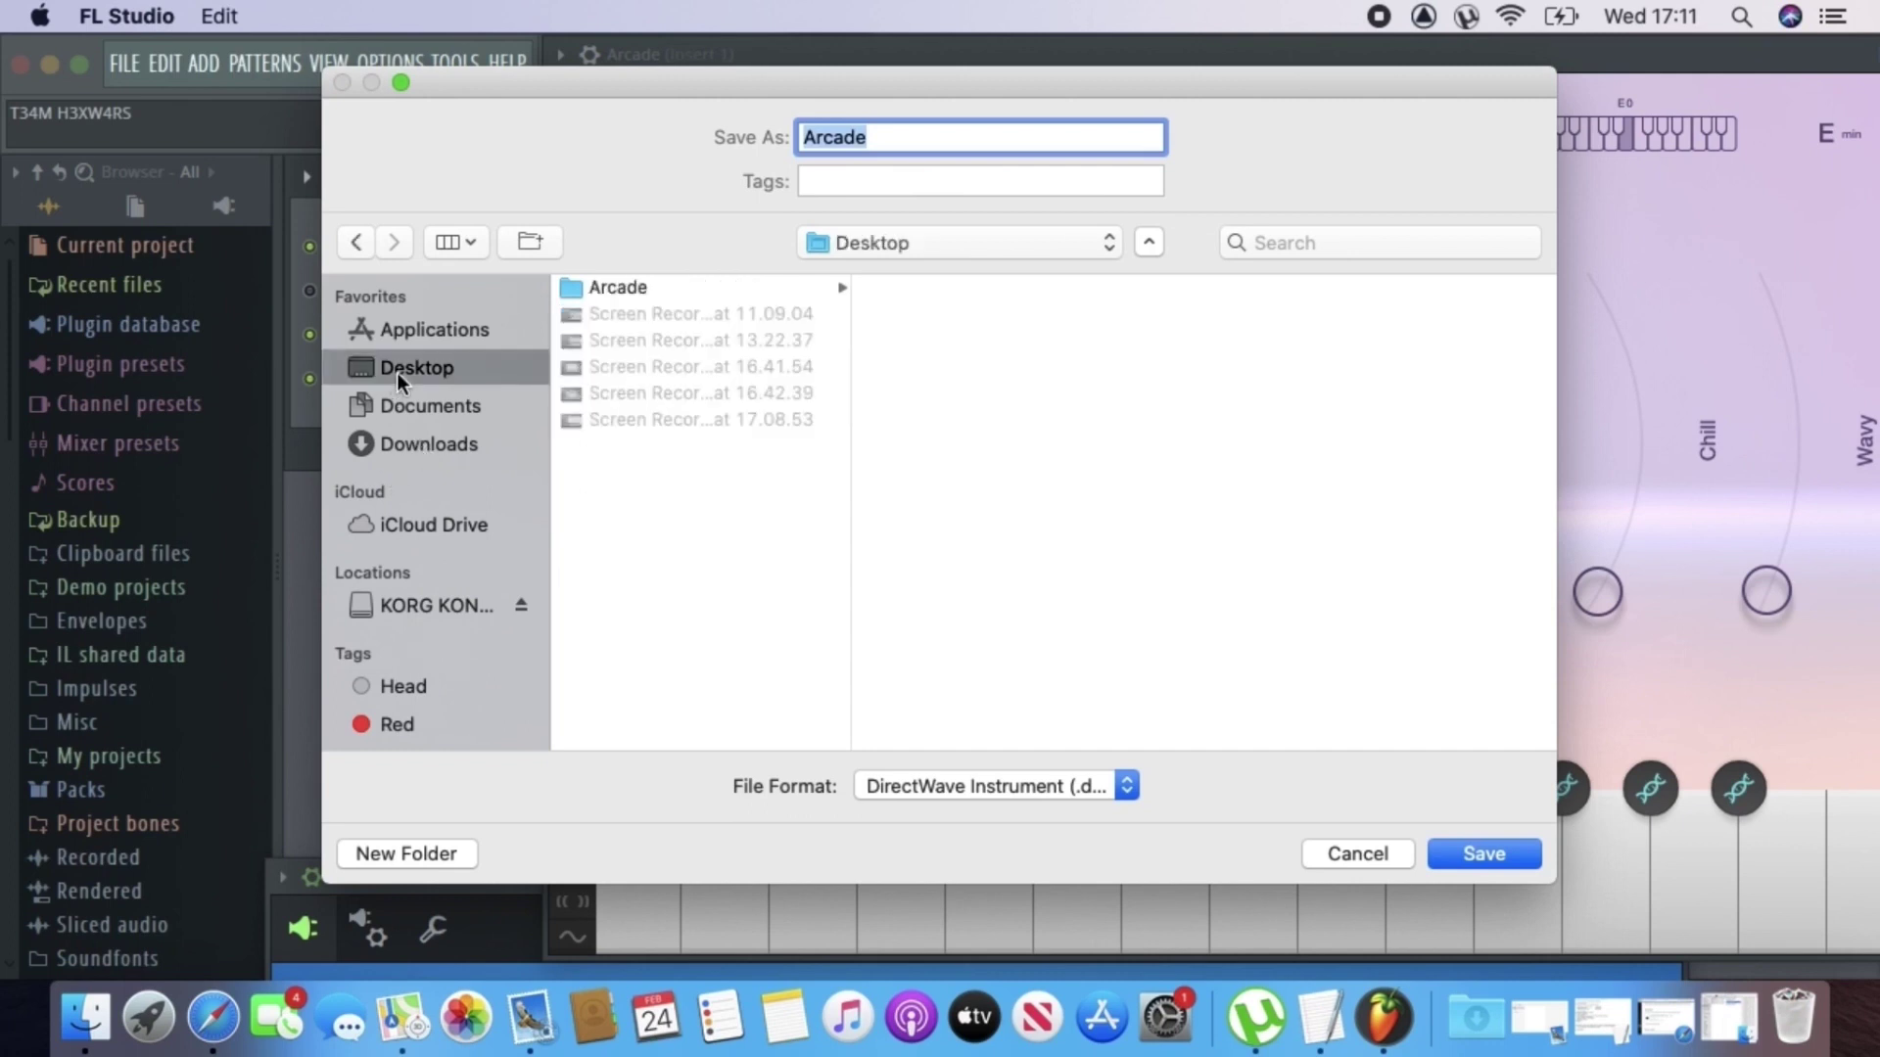
{"action": "left_click", "coordinate": [626, 288]}
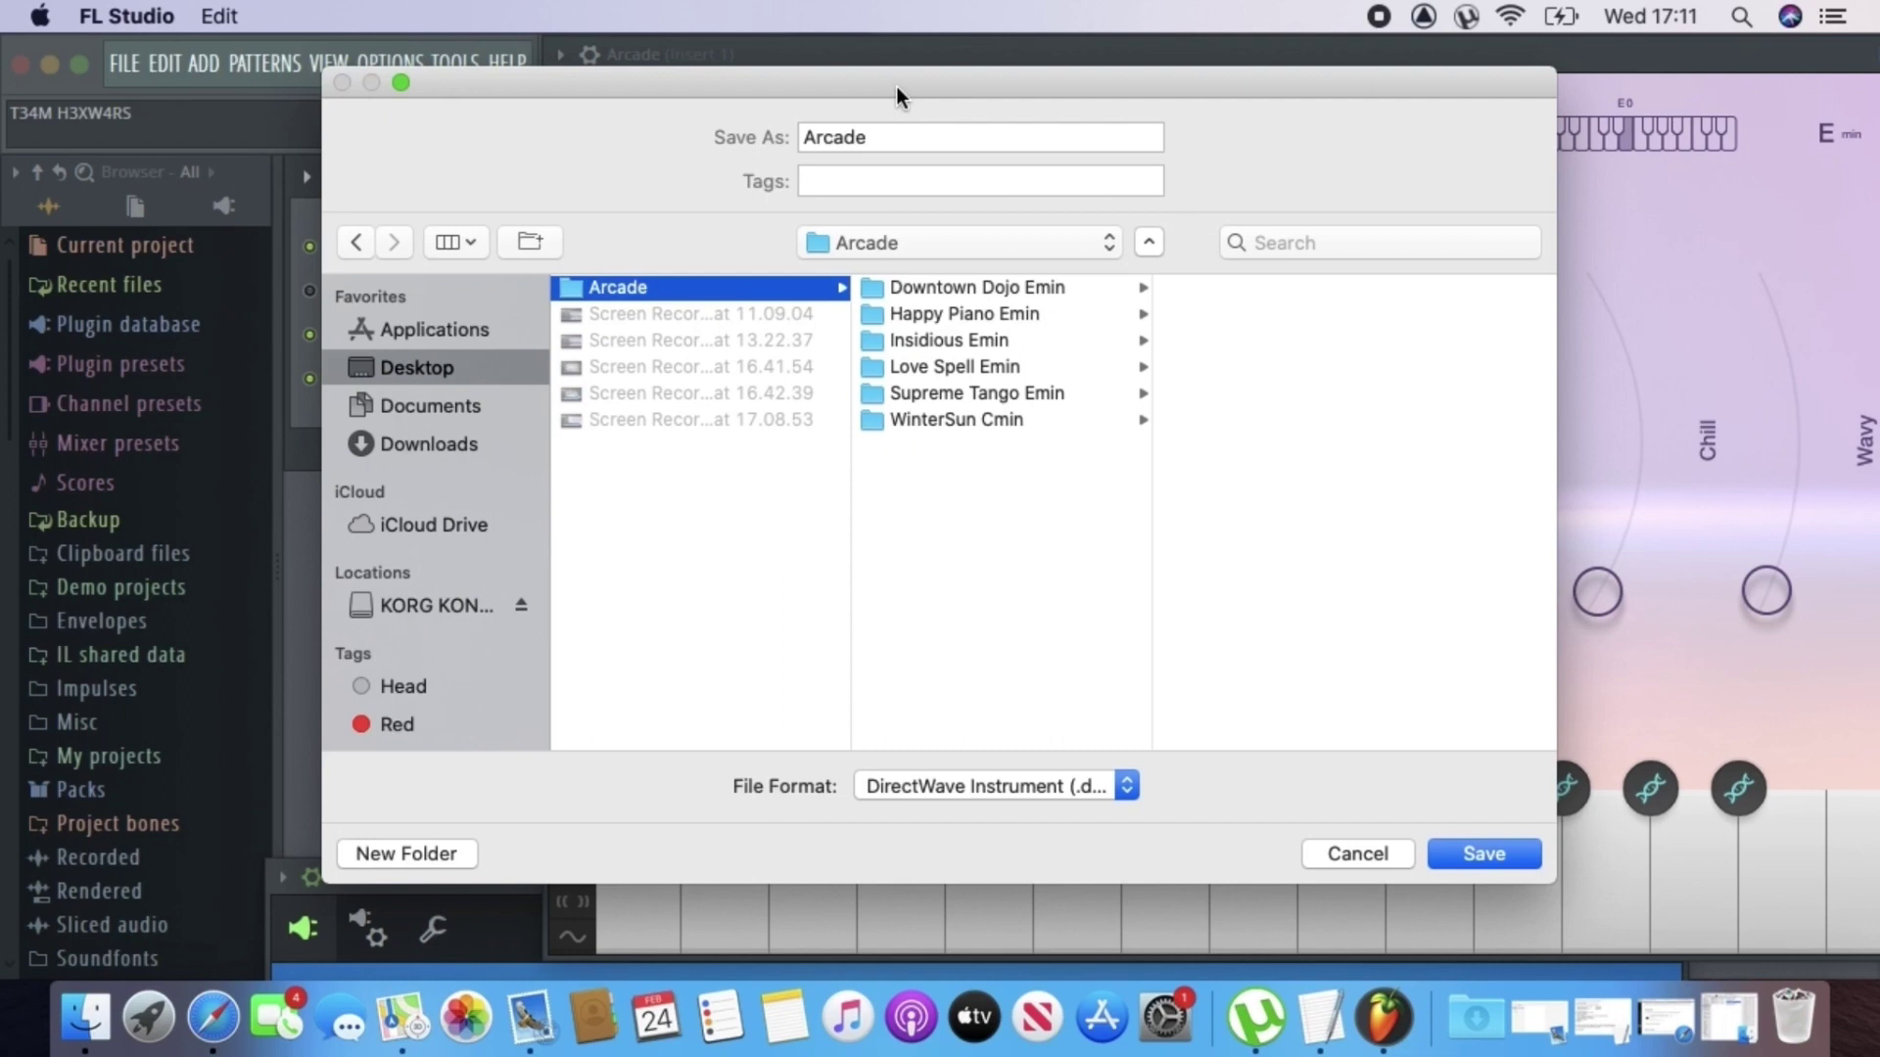
{"action": "left_click_drag", "start_coordinate": [896, 86], "coordinate": [884, 254]}
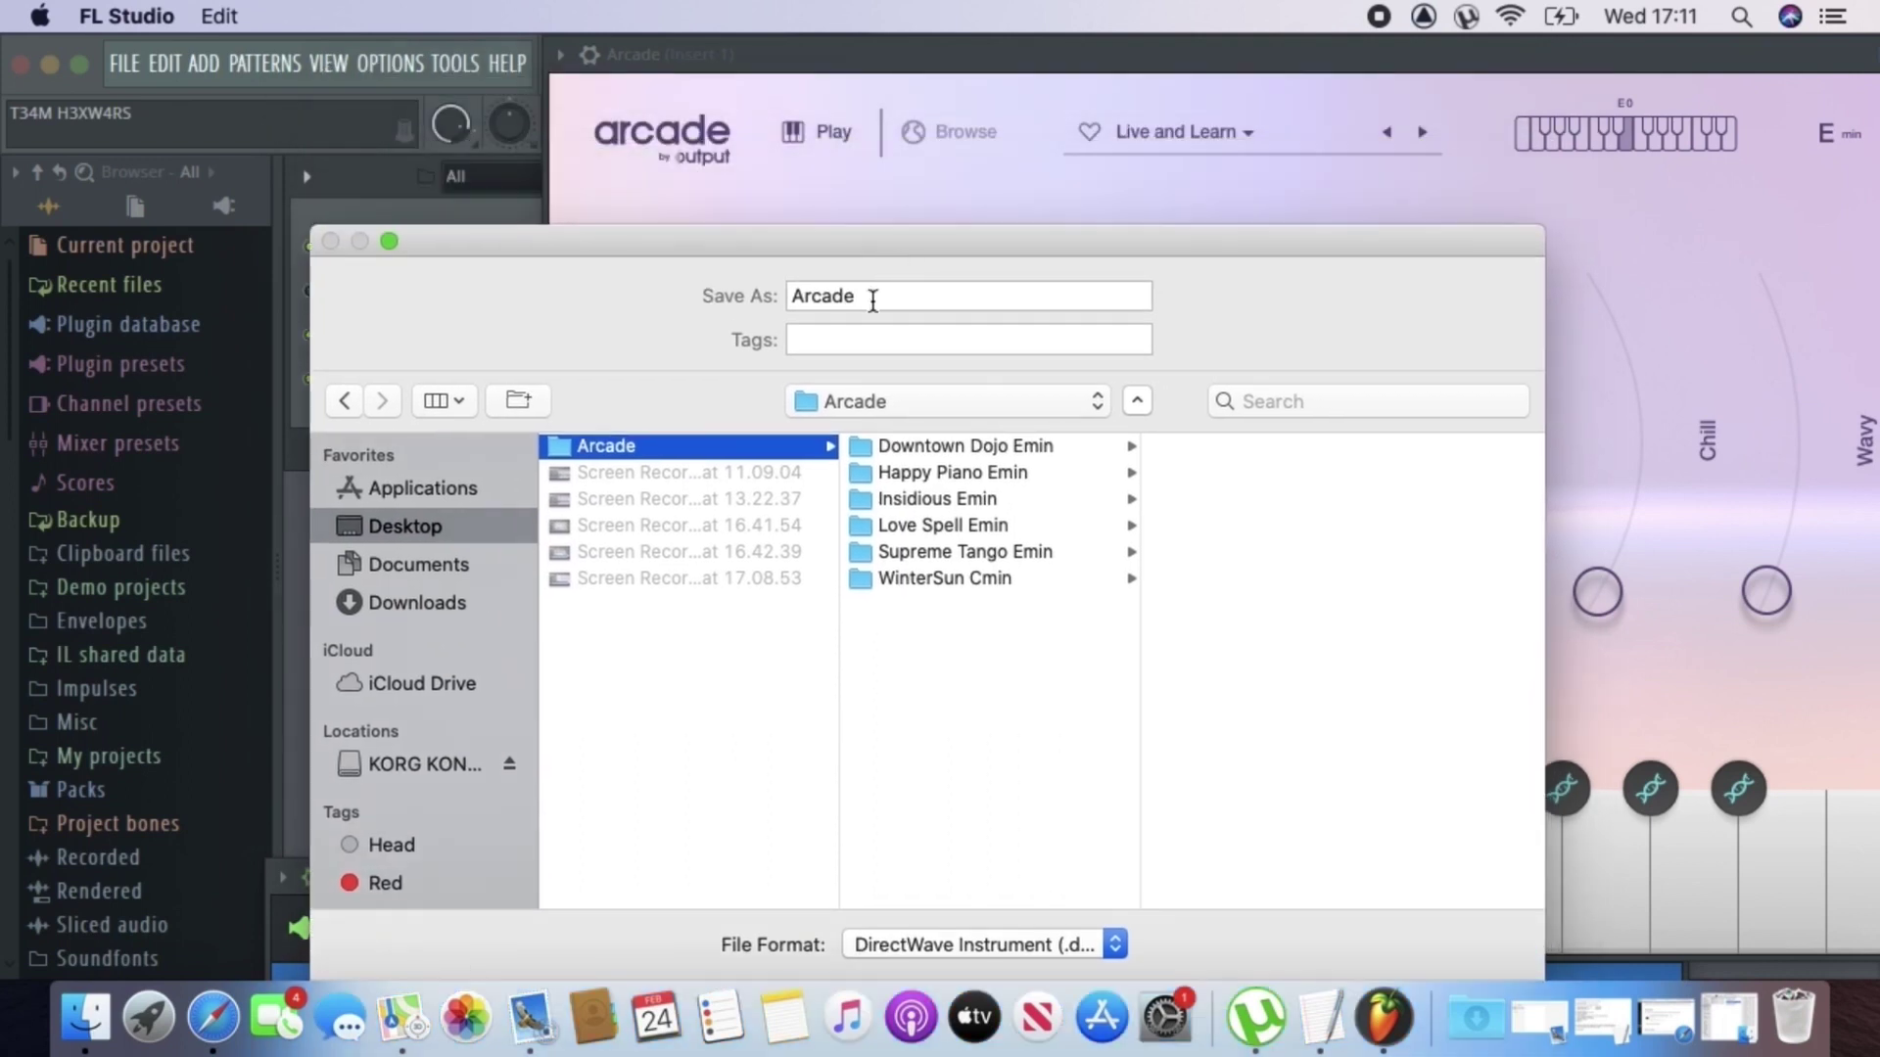
- Name the DirectWave instrument 'Live & Learn Emin' and save it to reach rendering options
{"action": "key", "text": "Tab"}
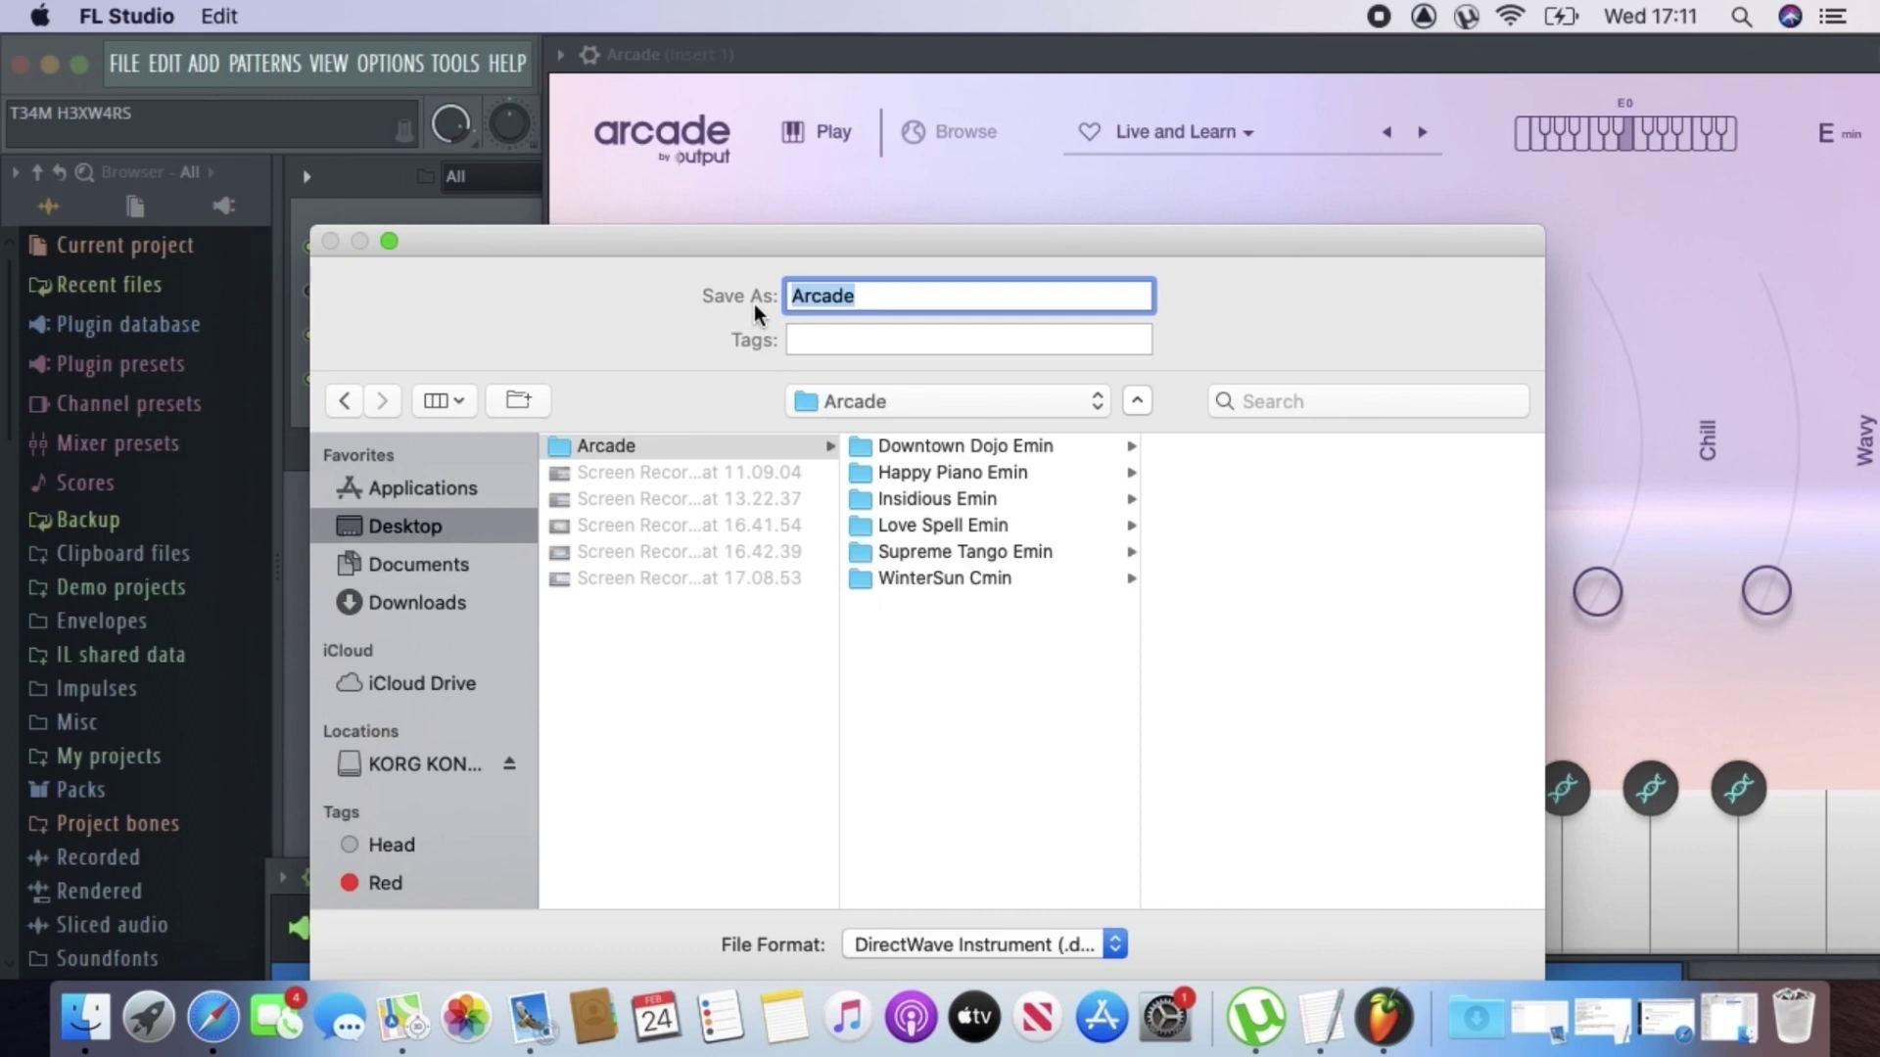
{"action": "type", "text": "Li"}
{"action": "key", "text": "BackSpace"}
{"action": "type", "text": "ive & lea"}
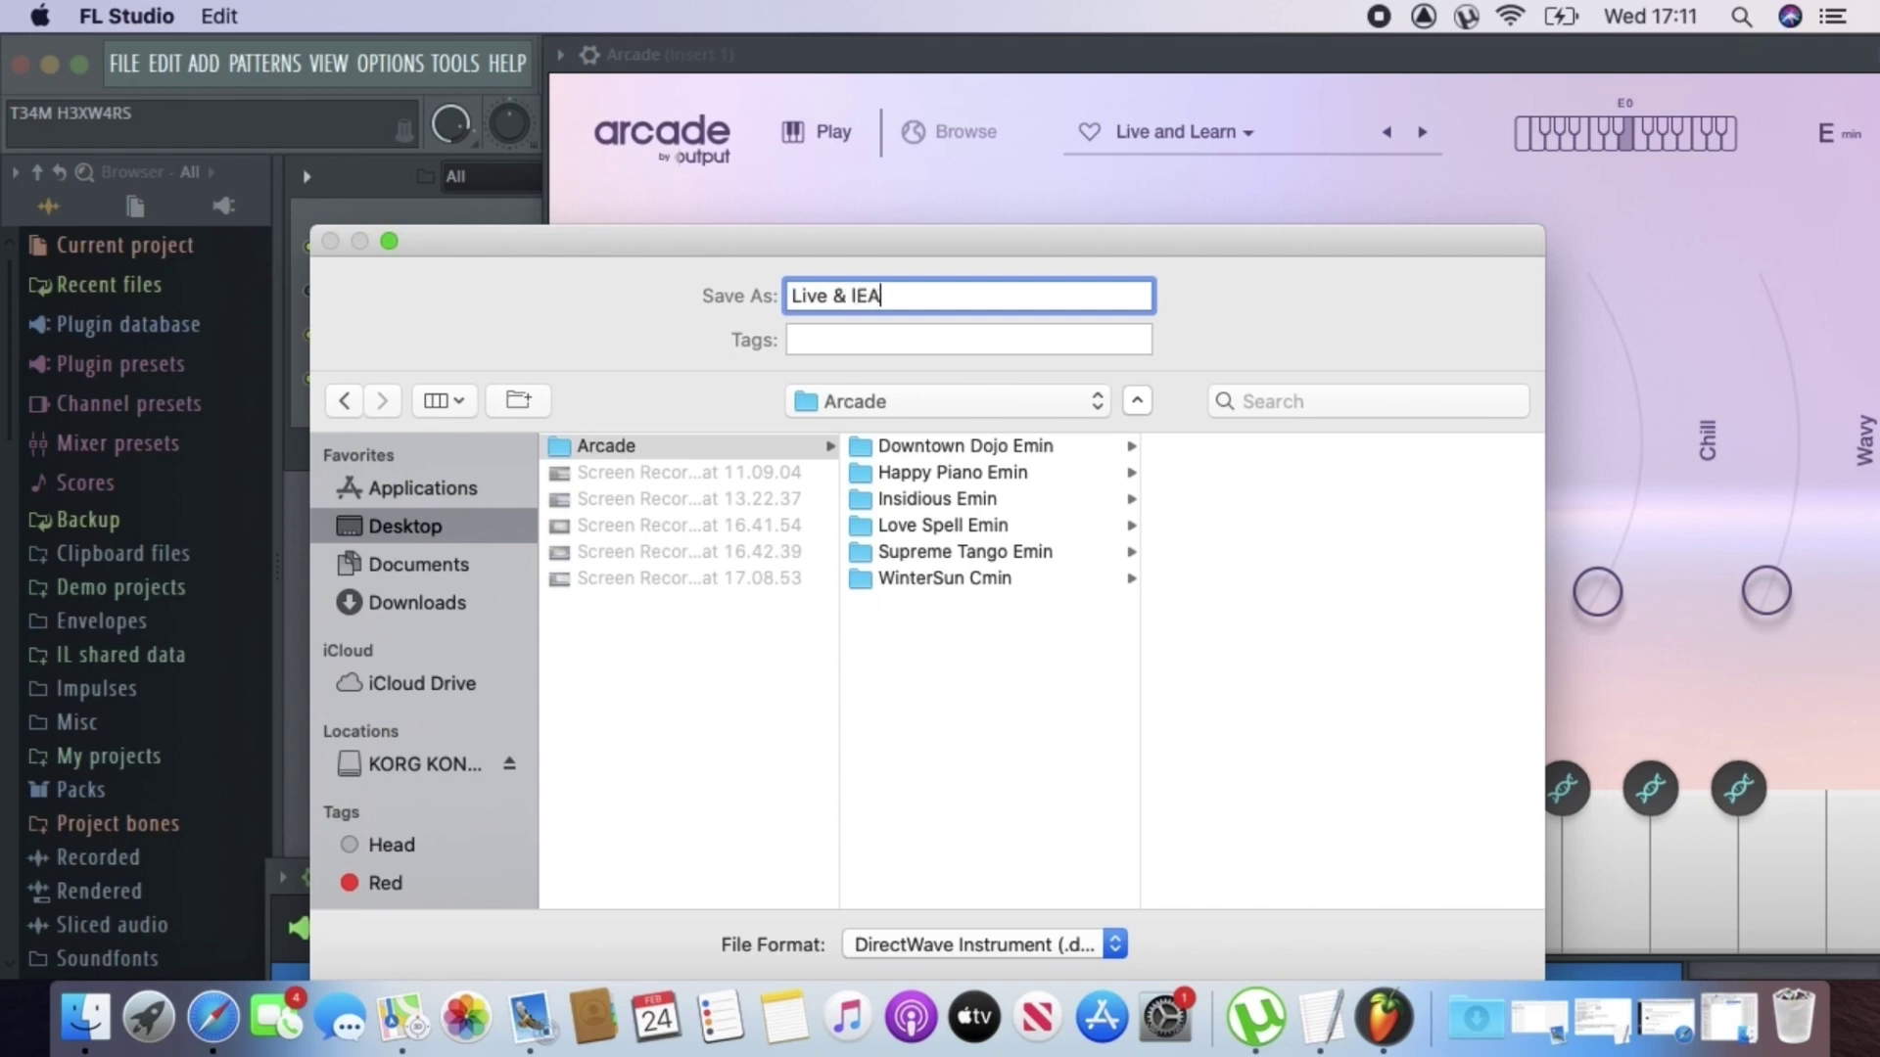
{"action": "key", "text": "BackSpace"}
{"action": "key", "text": "BackSpace"}
{"action": "key", "text": "BackSpace"}
{"action": "type", "text": "LE"}
{"action": "key", "text": "BackSpace"}
{"action": "type", "text": "earn EMIN"}
{"action": "key", "text": "BackSpace"}
{"action": "key", "text": "BackSpace"}
{"action": "type", "text": "min"}
{"action": "key", "text": "BackSpace"}
{"action": "key", "text": "BackSpace"}
{"action": "key", "text": "BackSpace"}
{"action": "key", "text": "BackSpace"}
{"action": "type", "text": "min"}
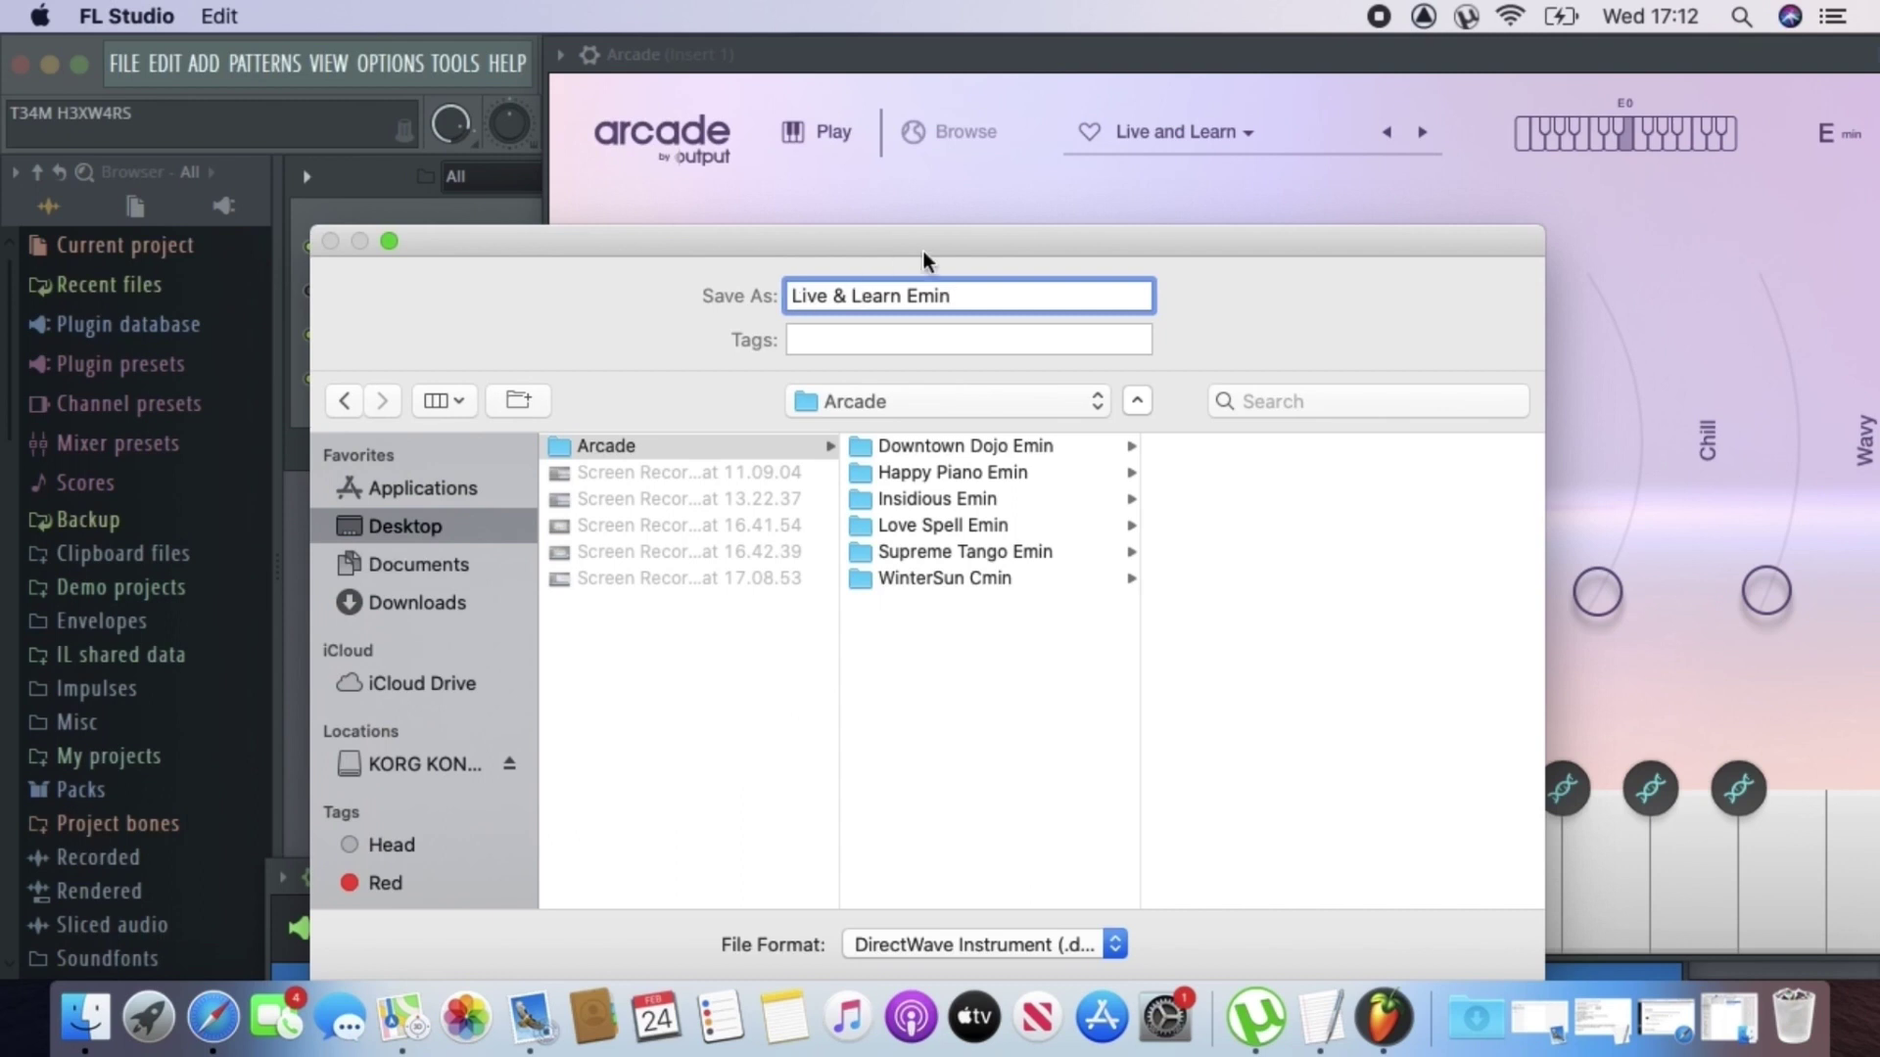
{"action": "left_click_drag", "start_coordinate": [955, 239], "coordinate": [942, 126]}
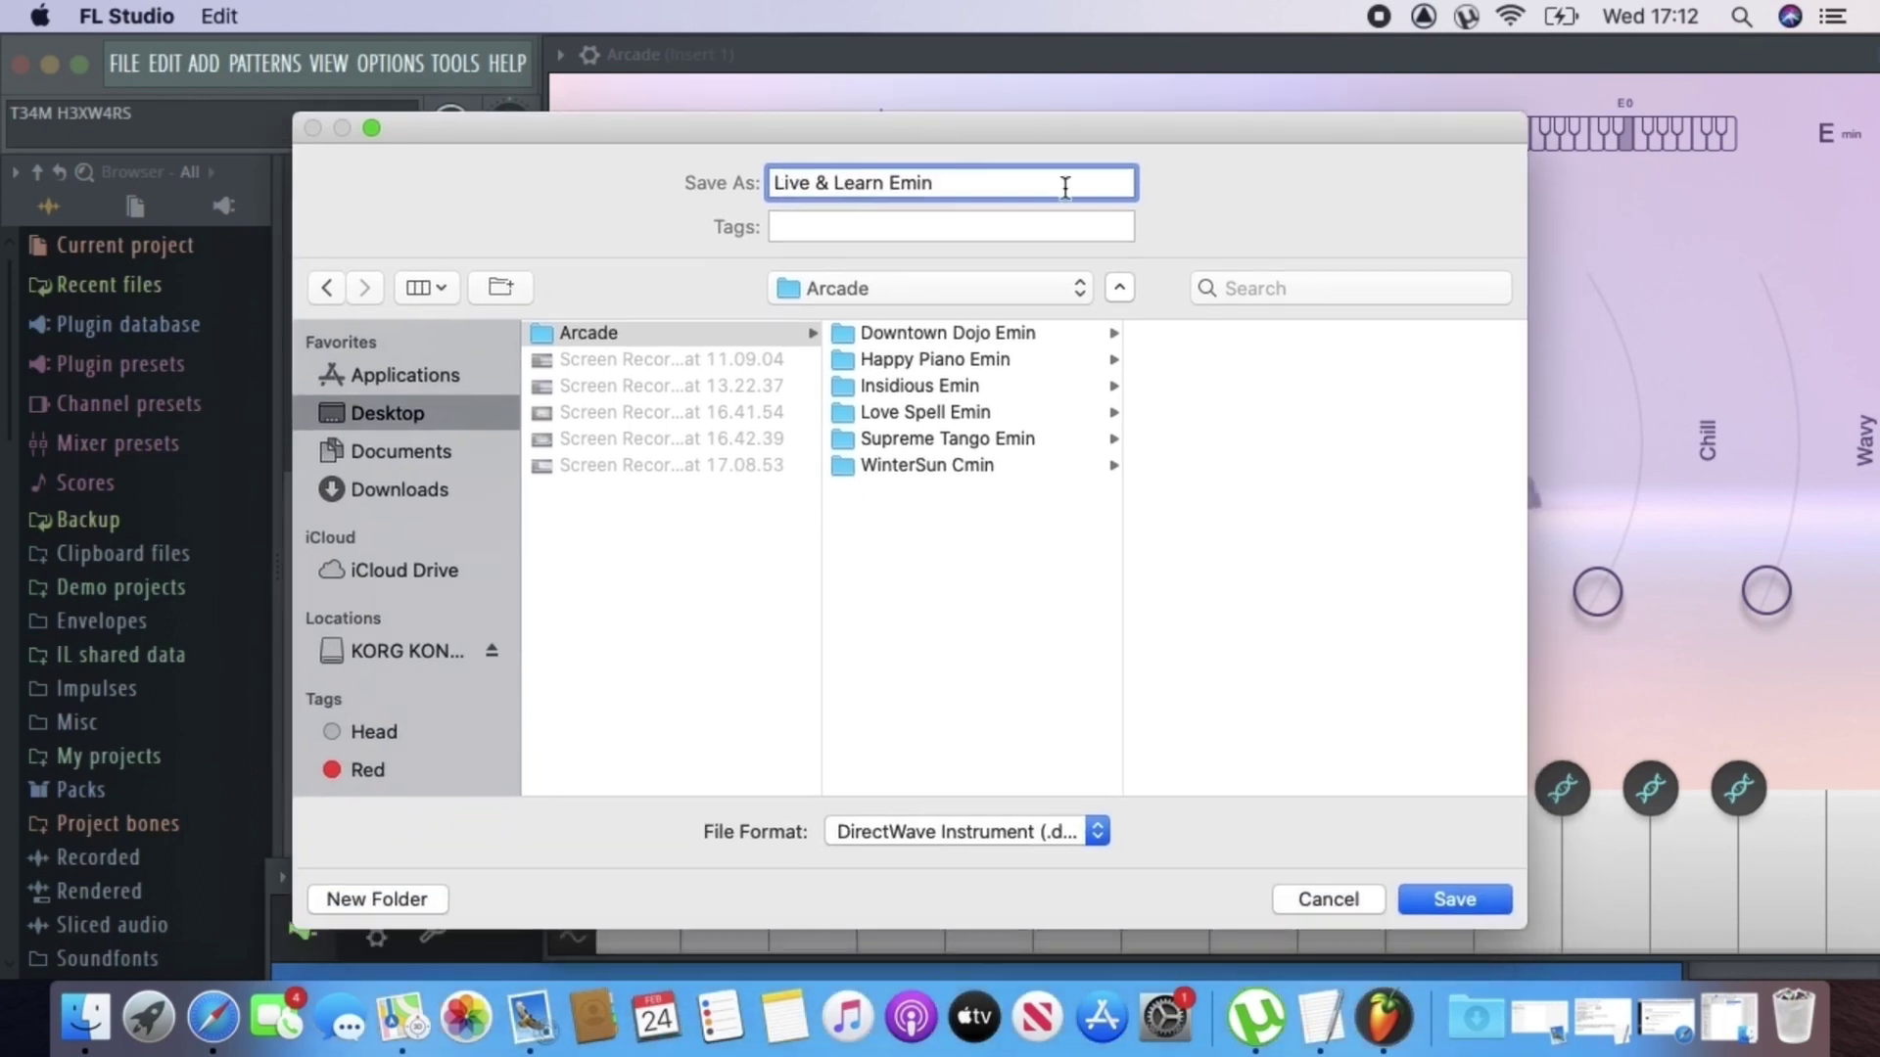
{"action": "left_click", "coordinate": [1461, 896]}
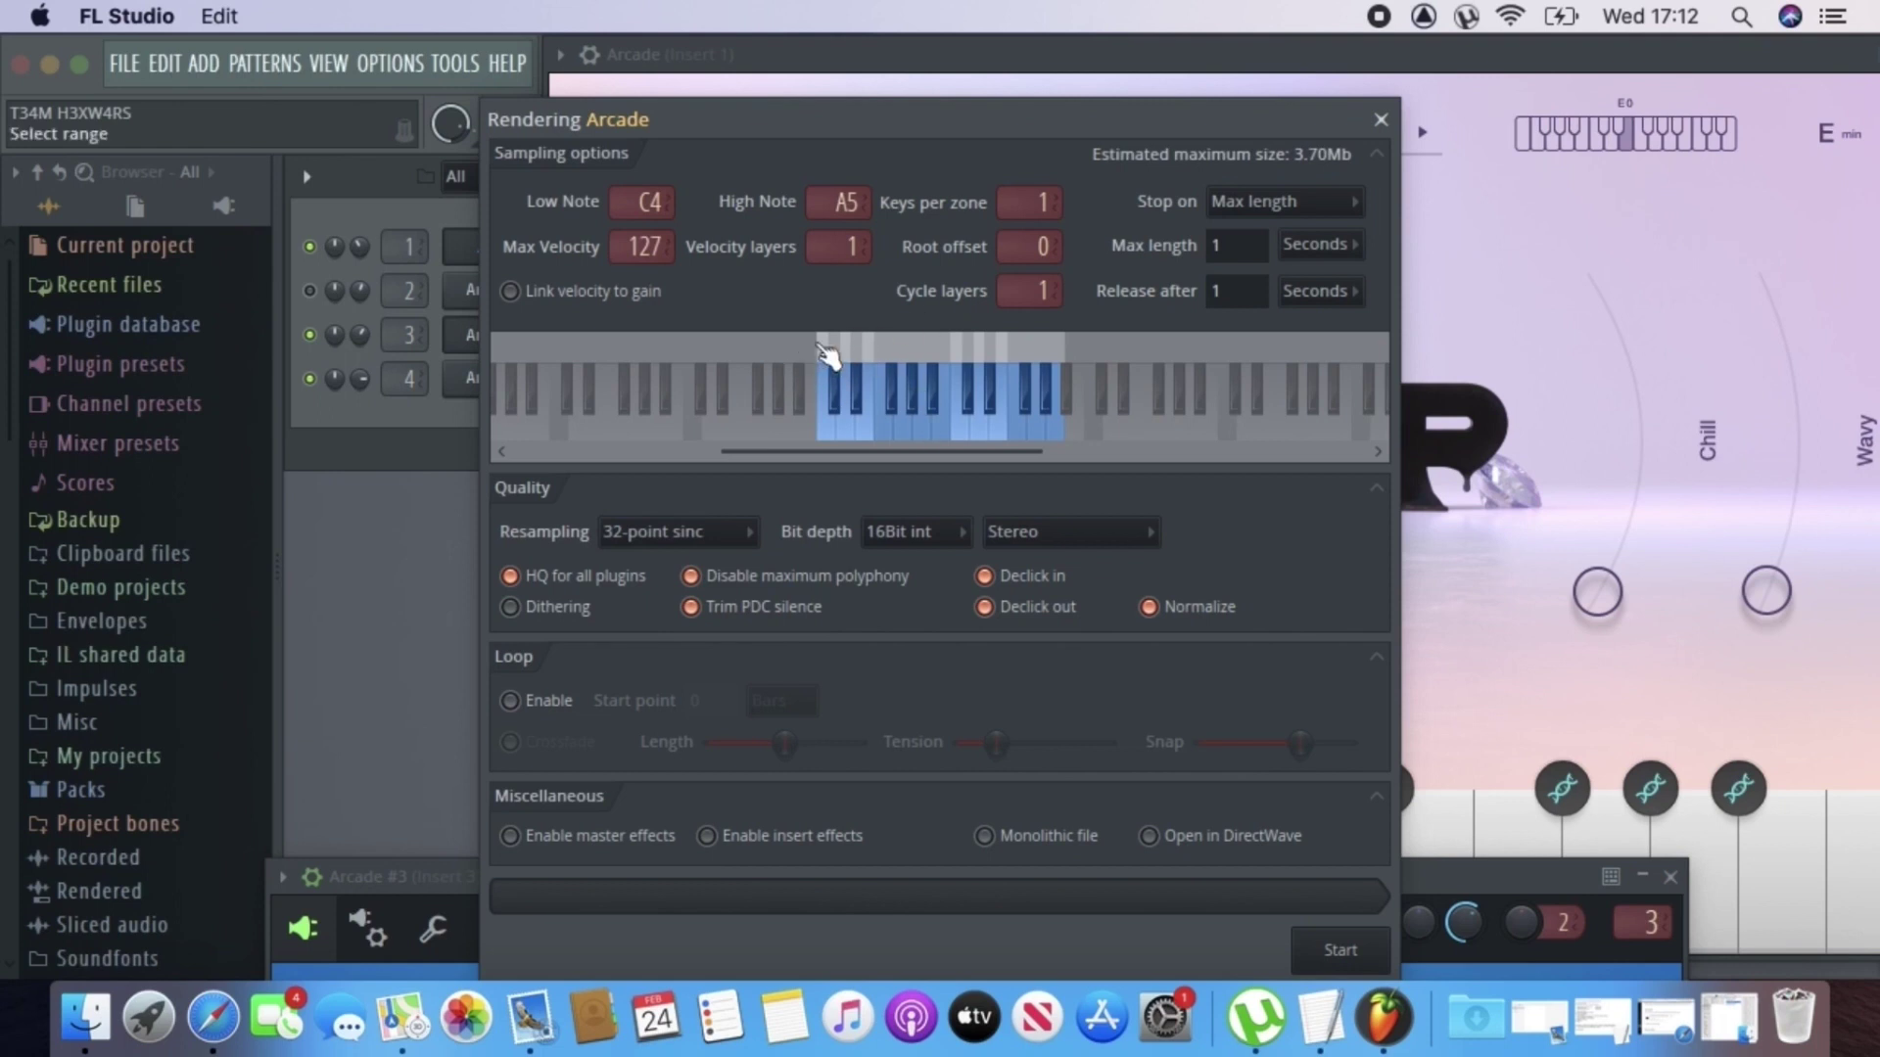
- Set the Rendering keyboard range to Low Note C4 and High Note C6
{"action": "left_click_drag", "start_coordinate": [827, 358], "coordinate": [671, 367]}
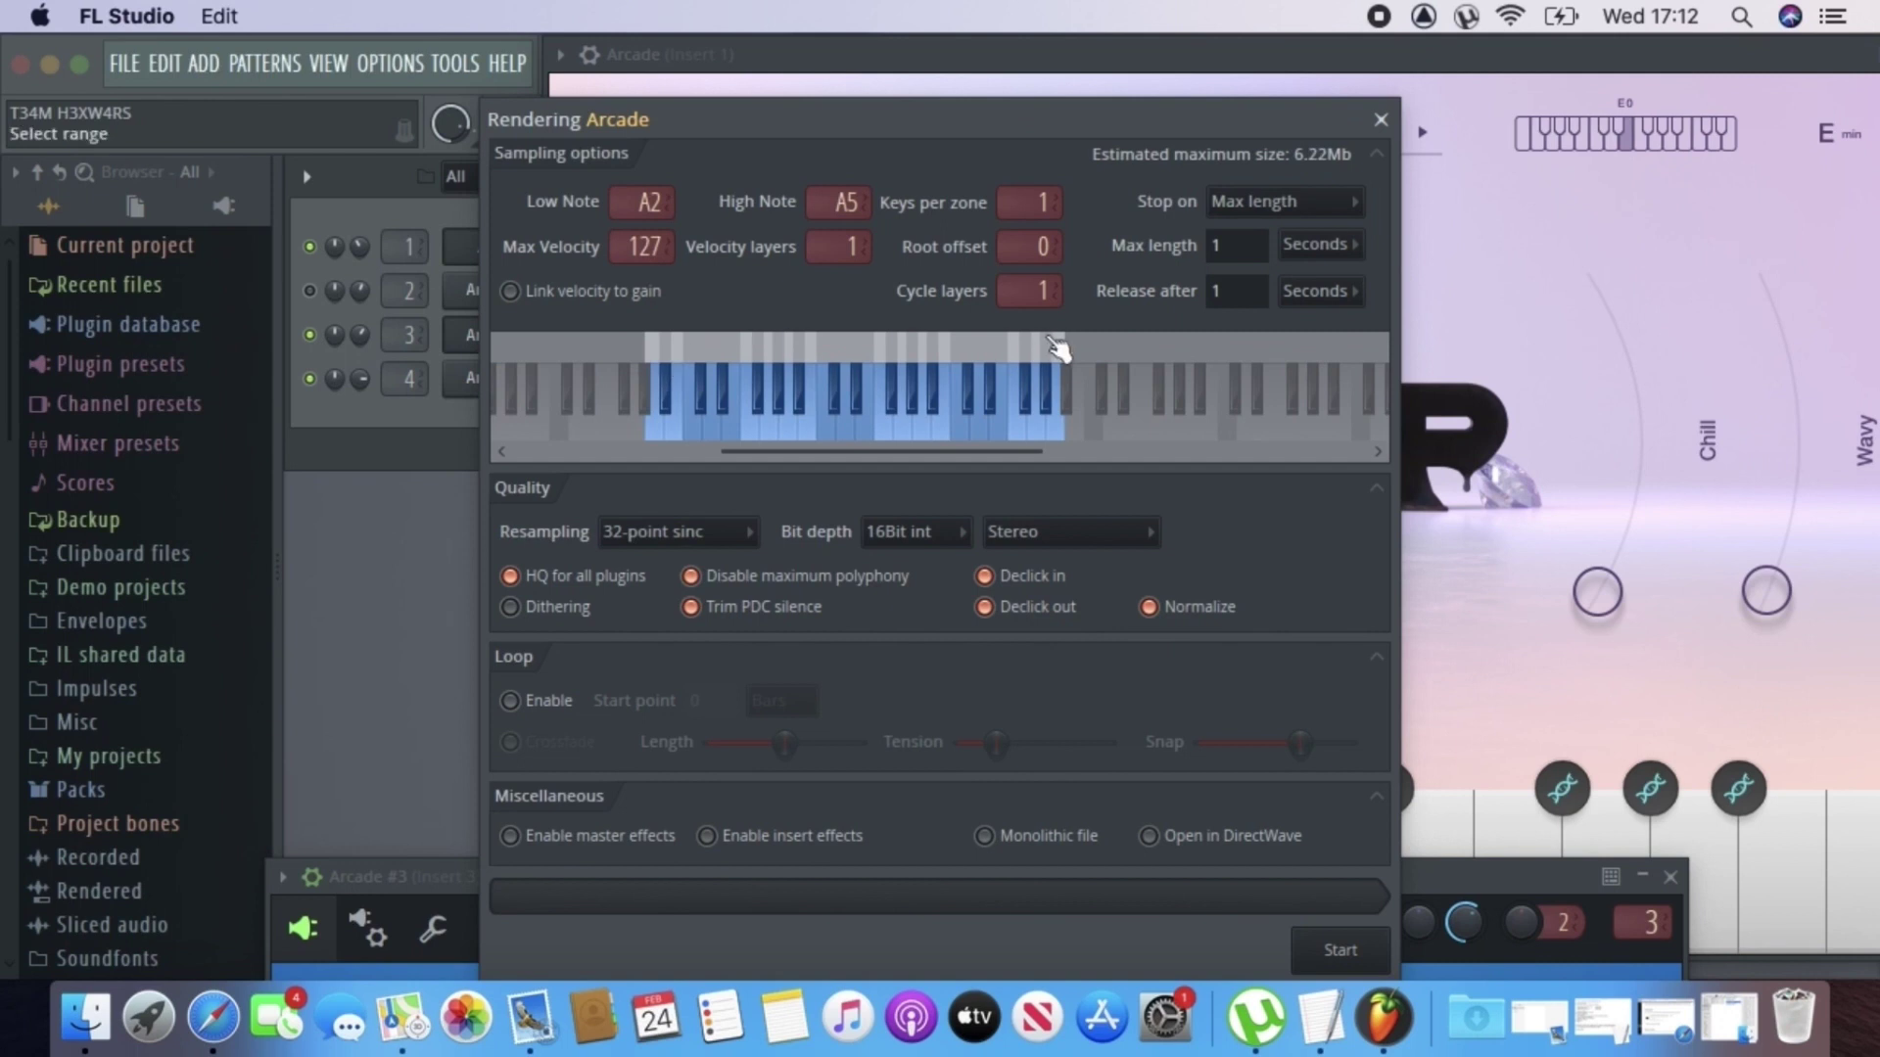
{"action": "left_click_drag", "start_coordinate": [1074, 361], "coordinate": [1159, 364]}
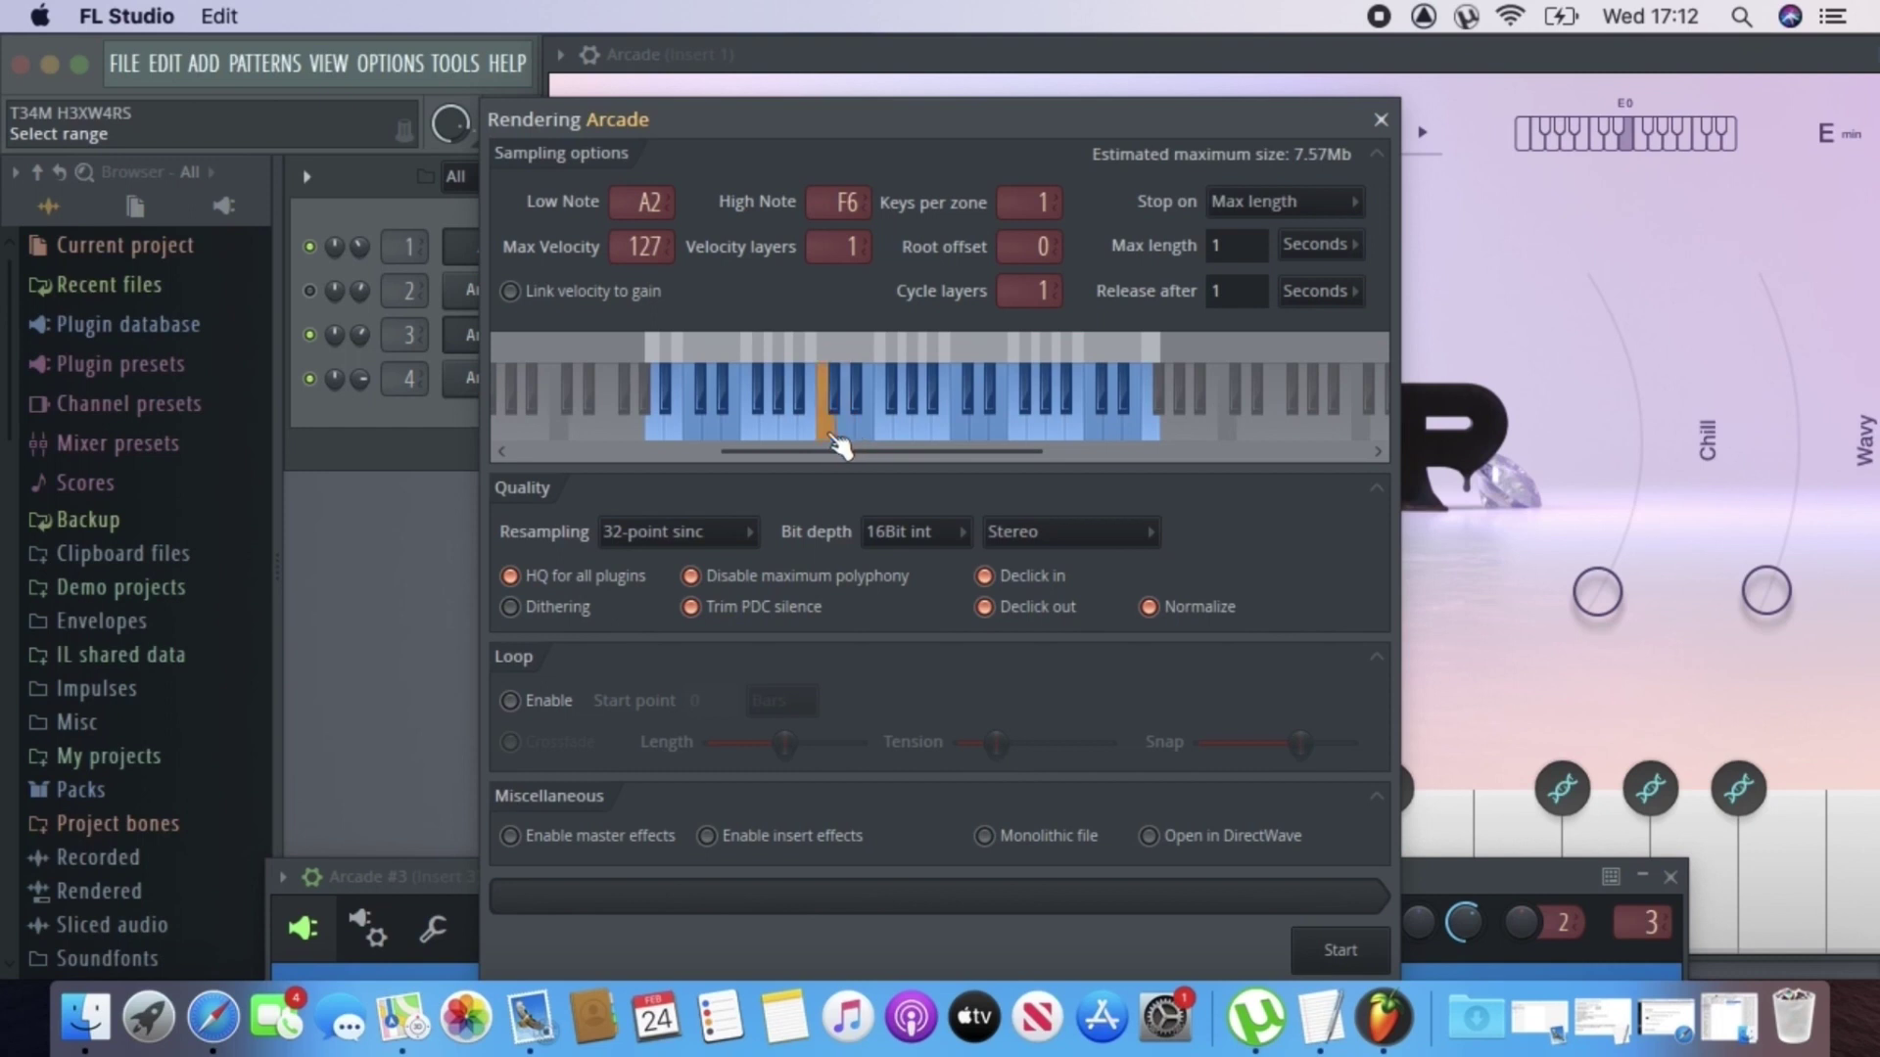
{"action": "left_click_drag", "start_coordinate": [659, 369], "coordinate": [808, 373]}
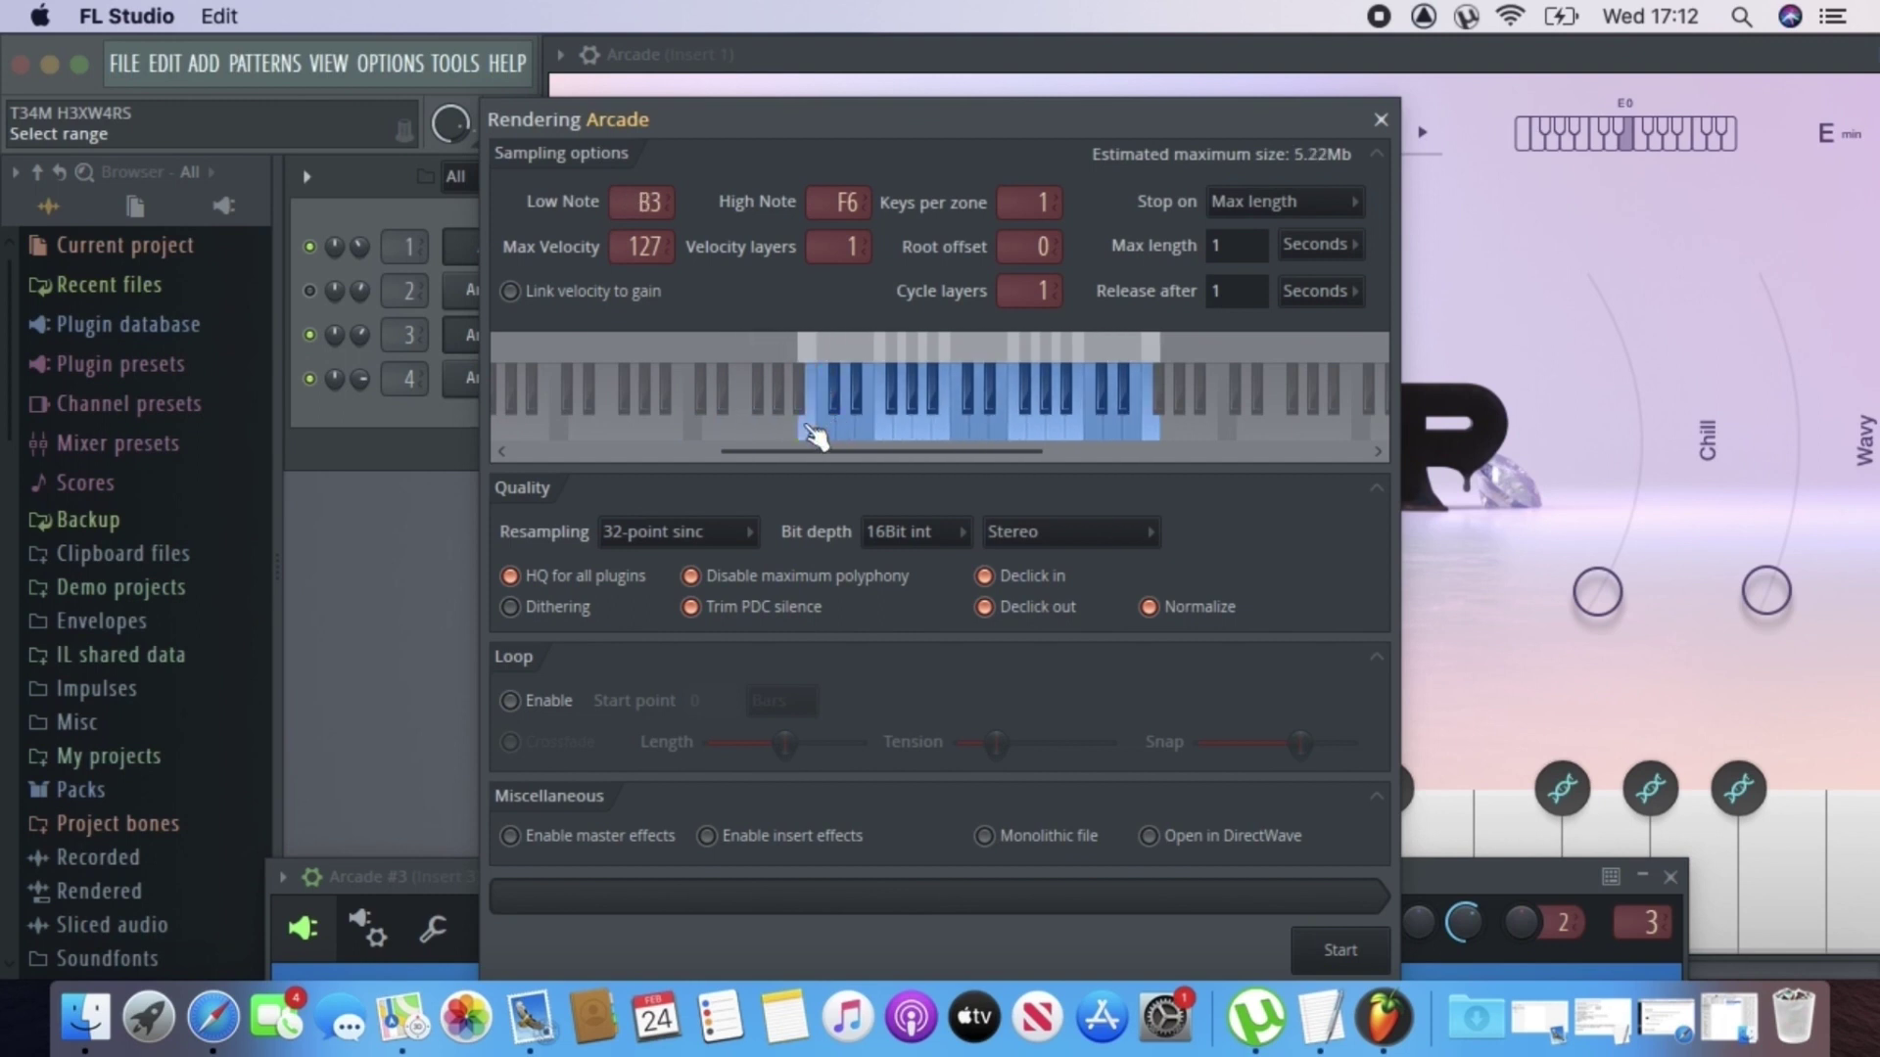
{"action": "left_click_drag", "start_coordinate": [821, 362], "coordinate": [826, 391]}
{"action": "left_click_drag", "start_coordinate": [830, 366], "coordinate": [839, 390]}
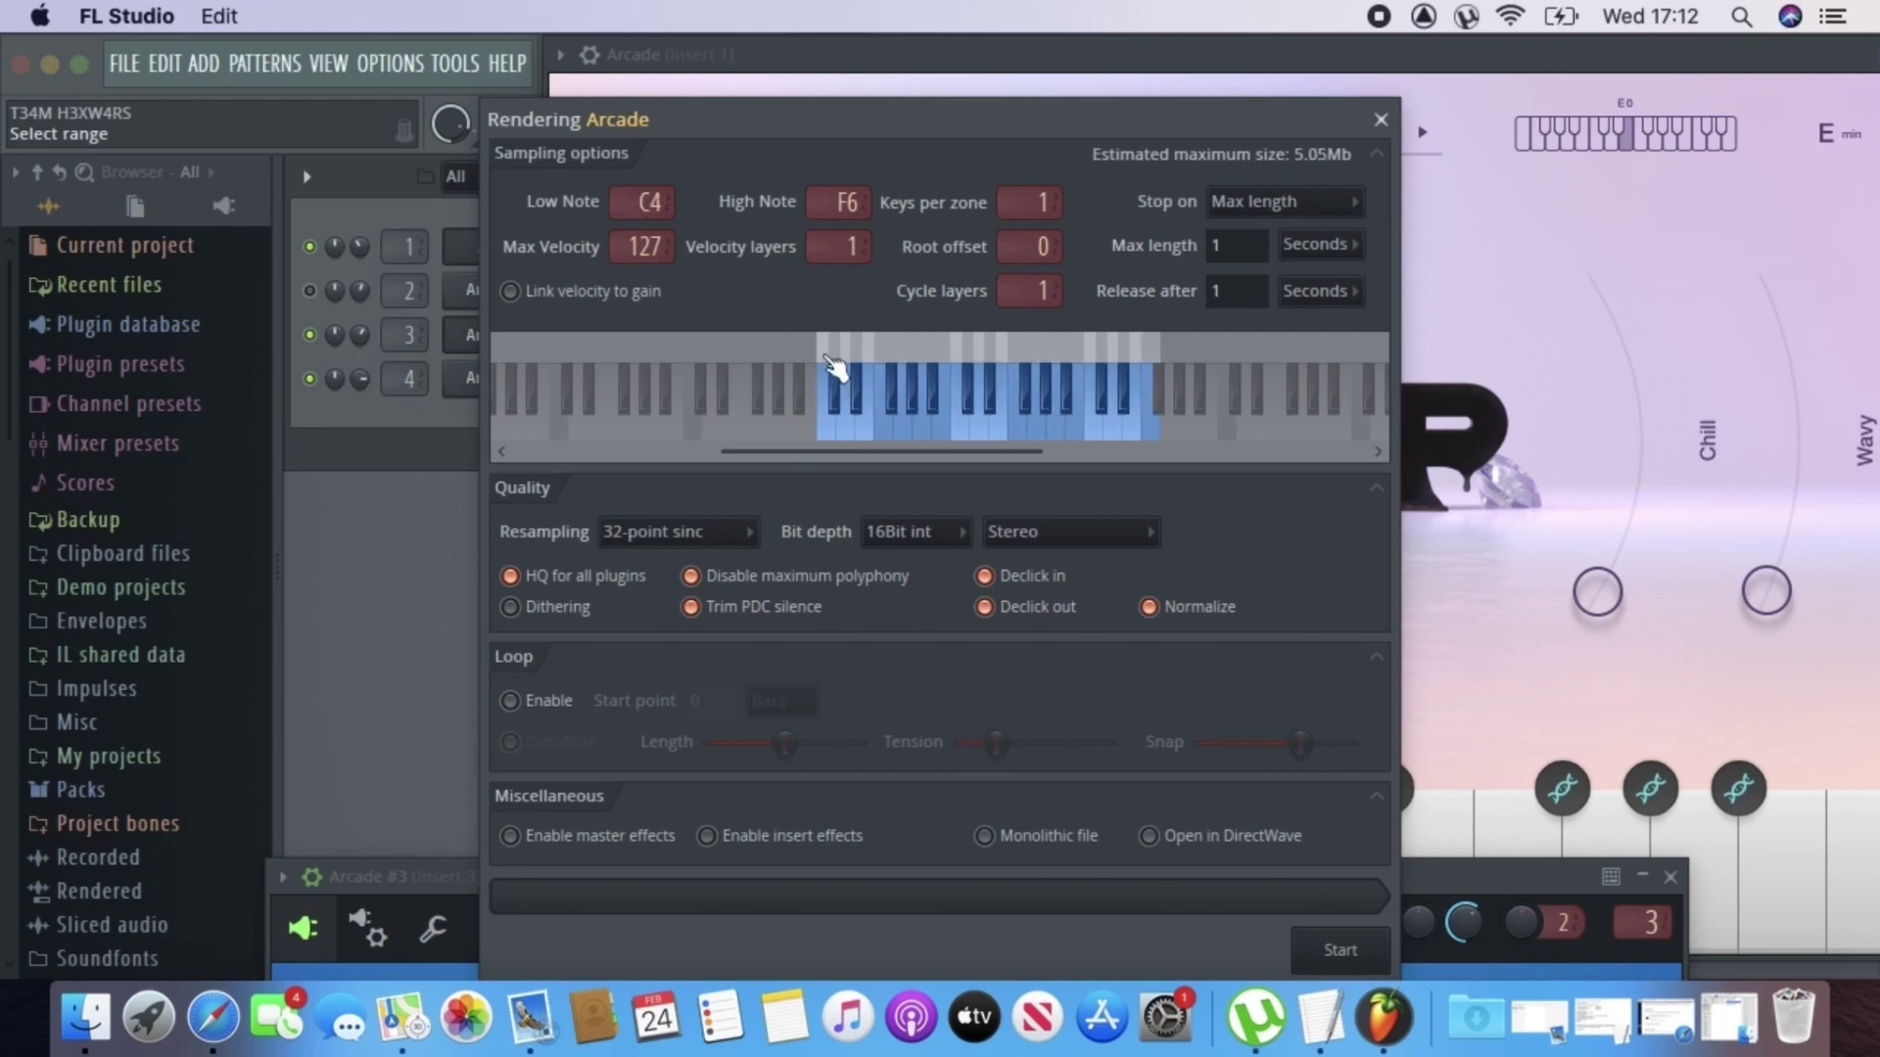
{"action": "left_click", "coordinate": [1077, 431]}
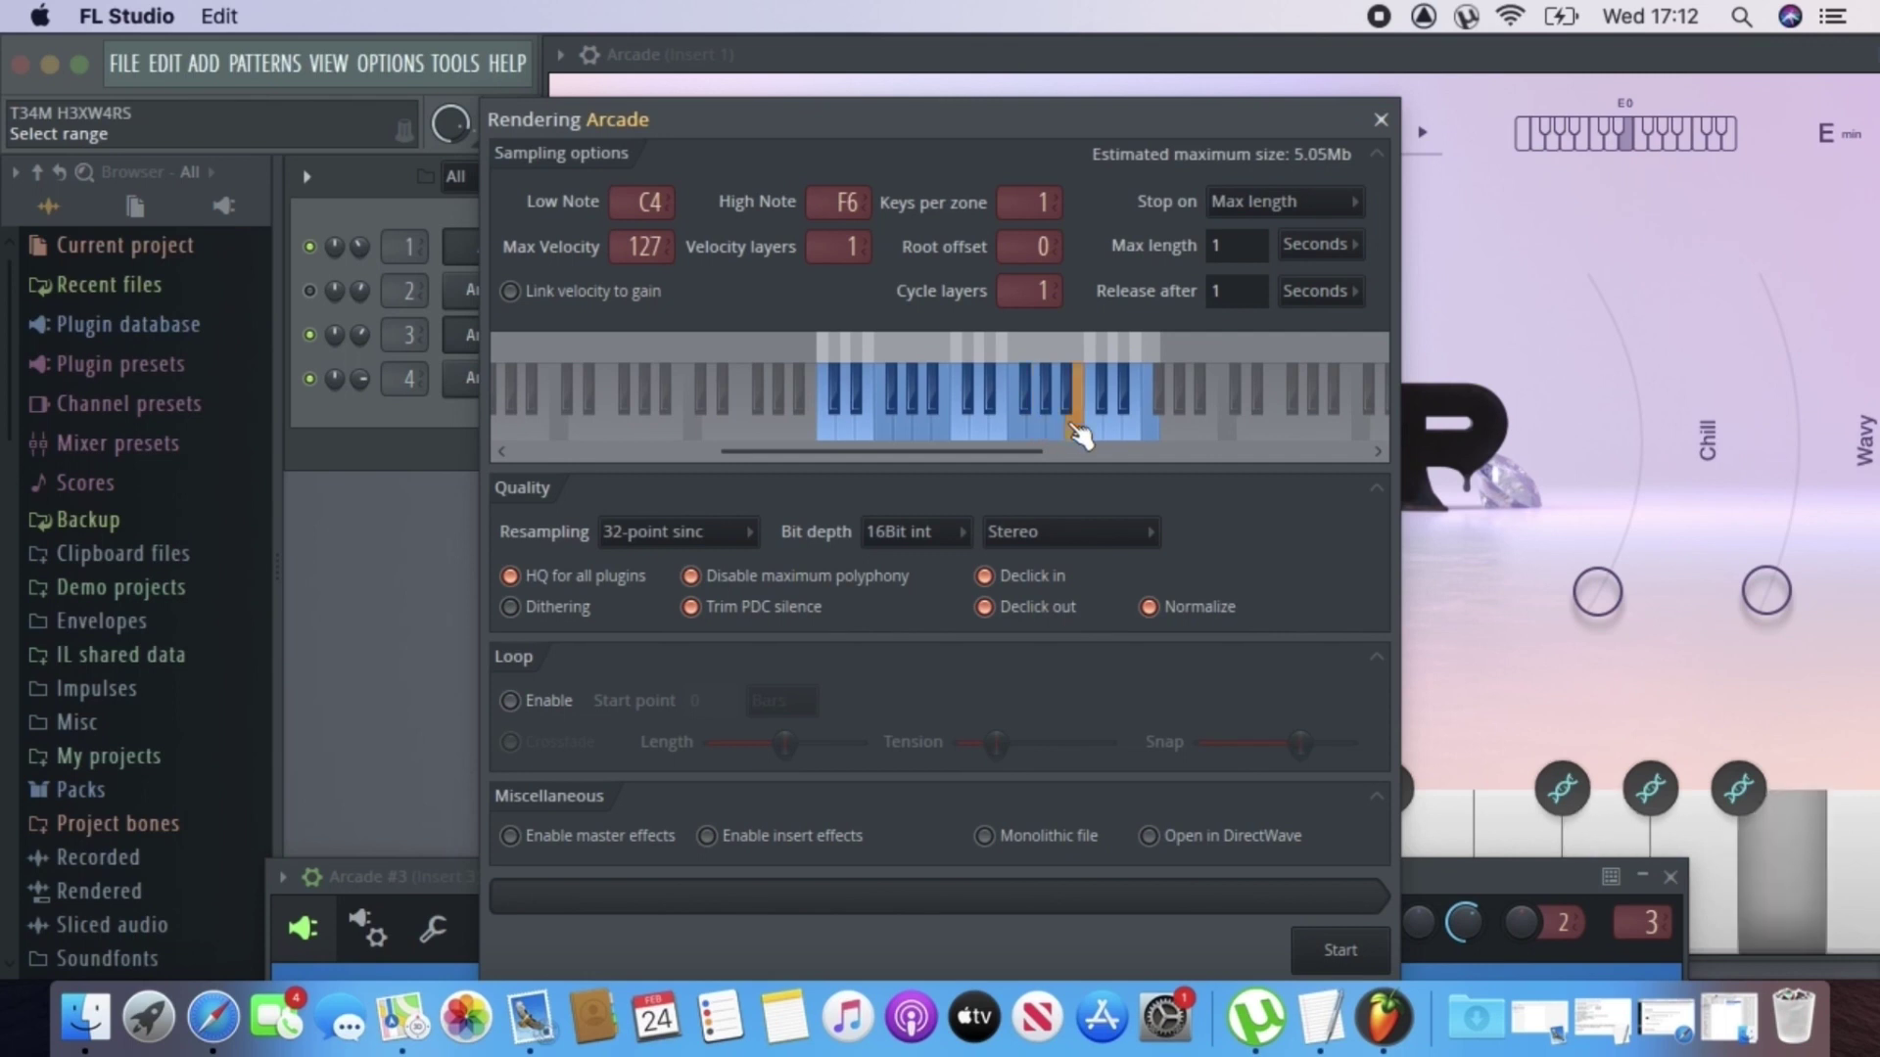
{"action": "left_click_drag", "start_coordinate": [1077, 431], "coordinate": [1102, 434]}
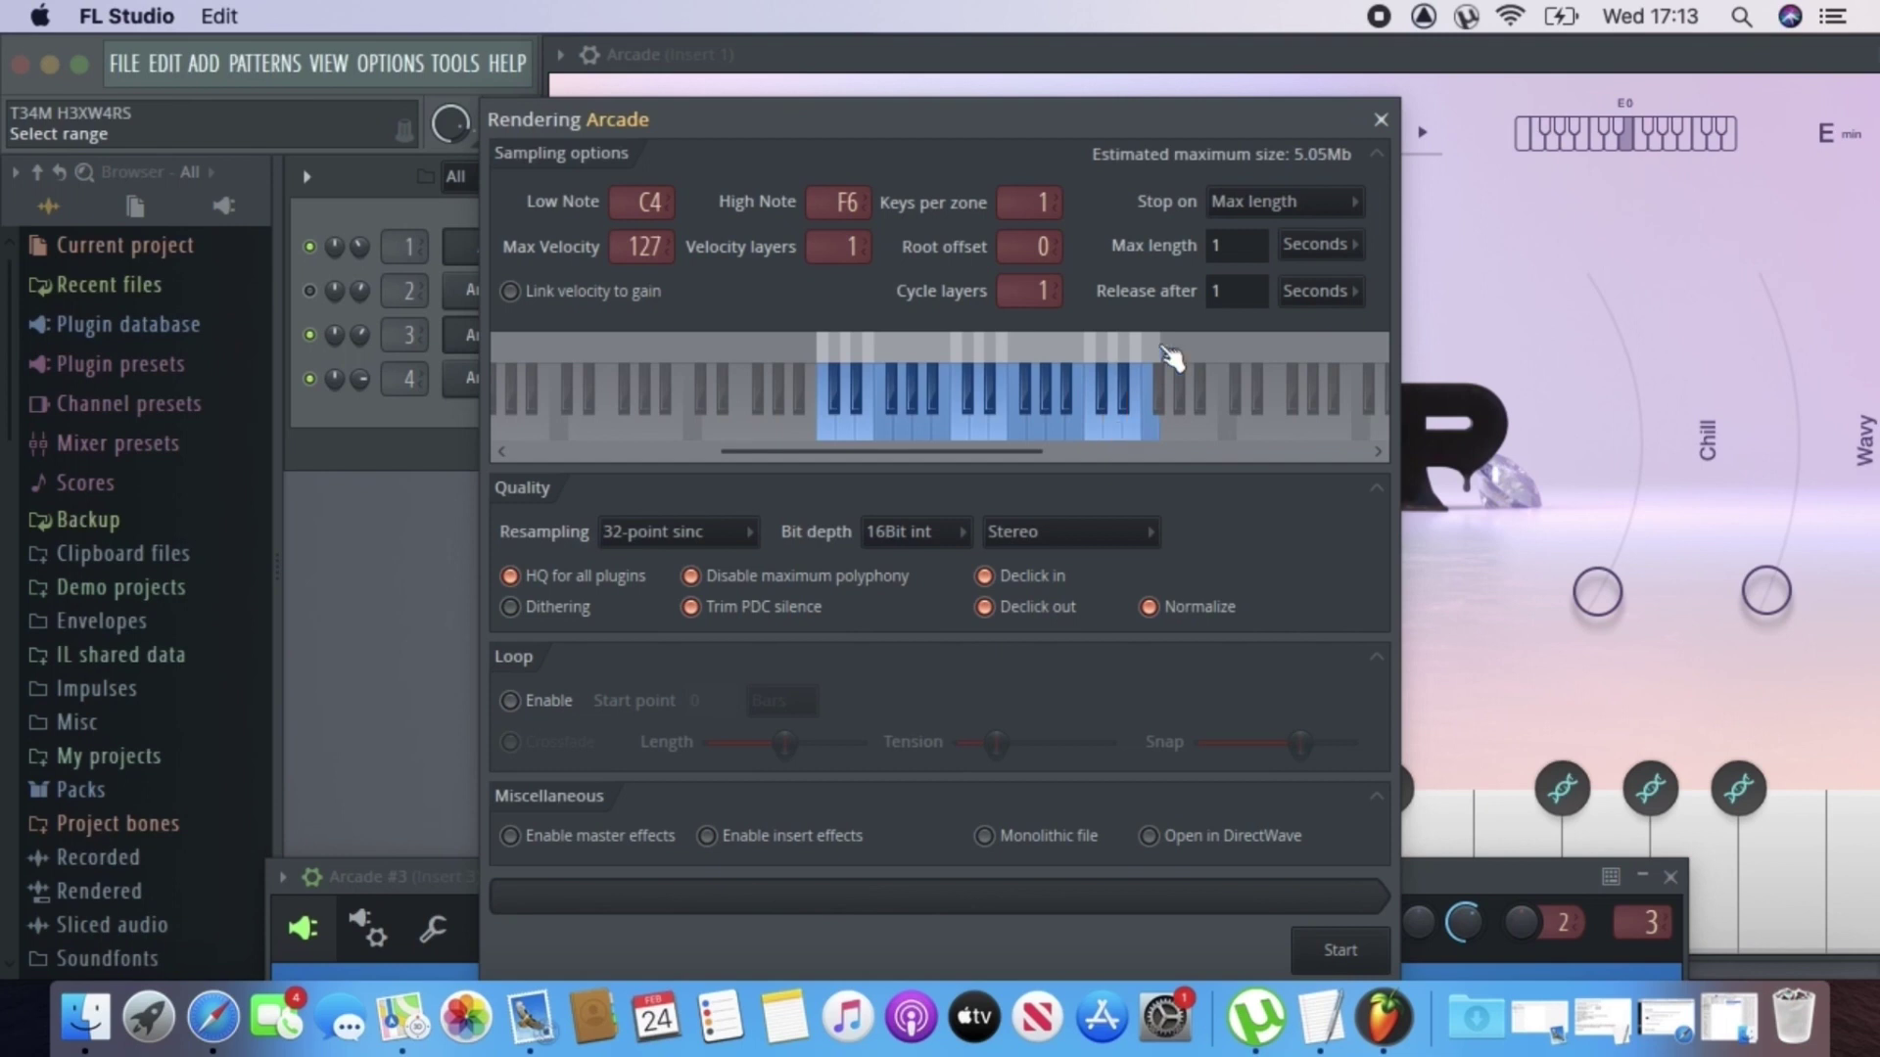
{"action": "left_click_drag", "start_coordinate": [1162, 365], "coordinate": [1098, 364]}
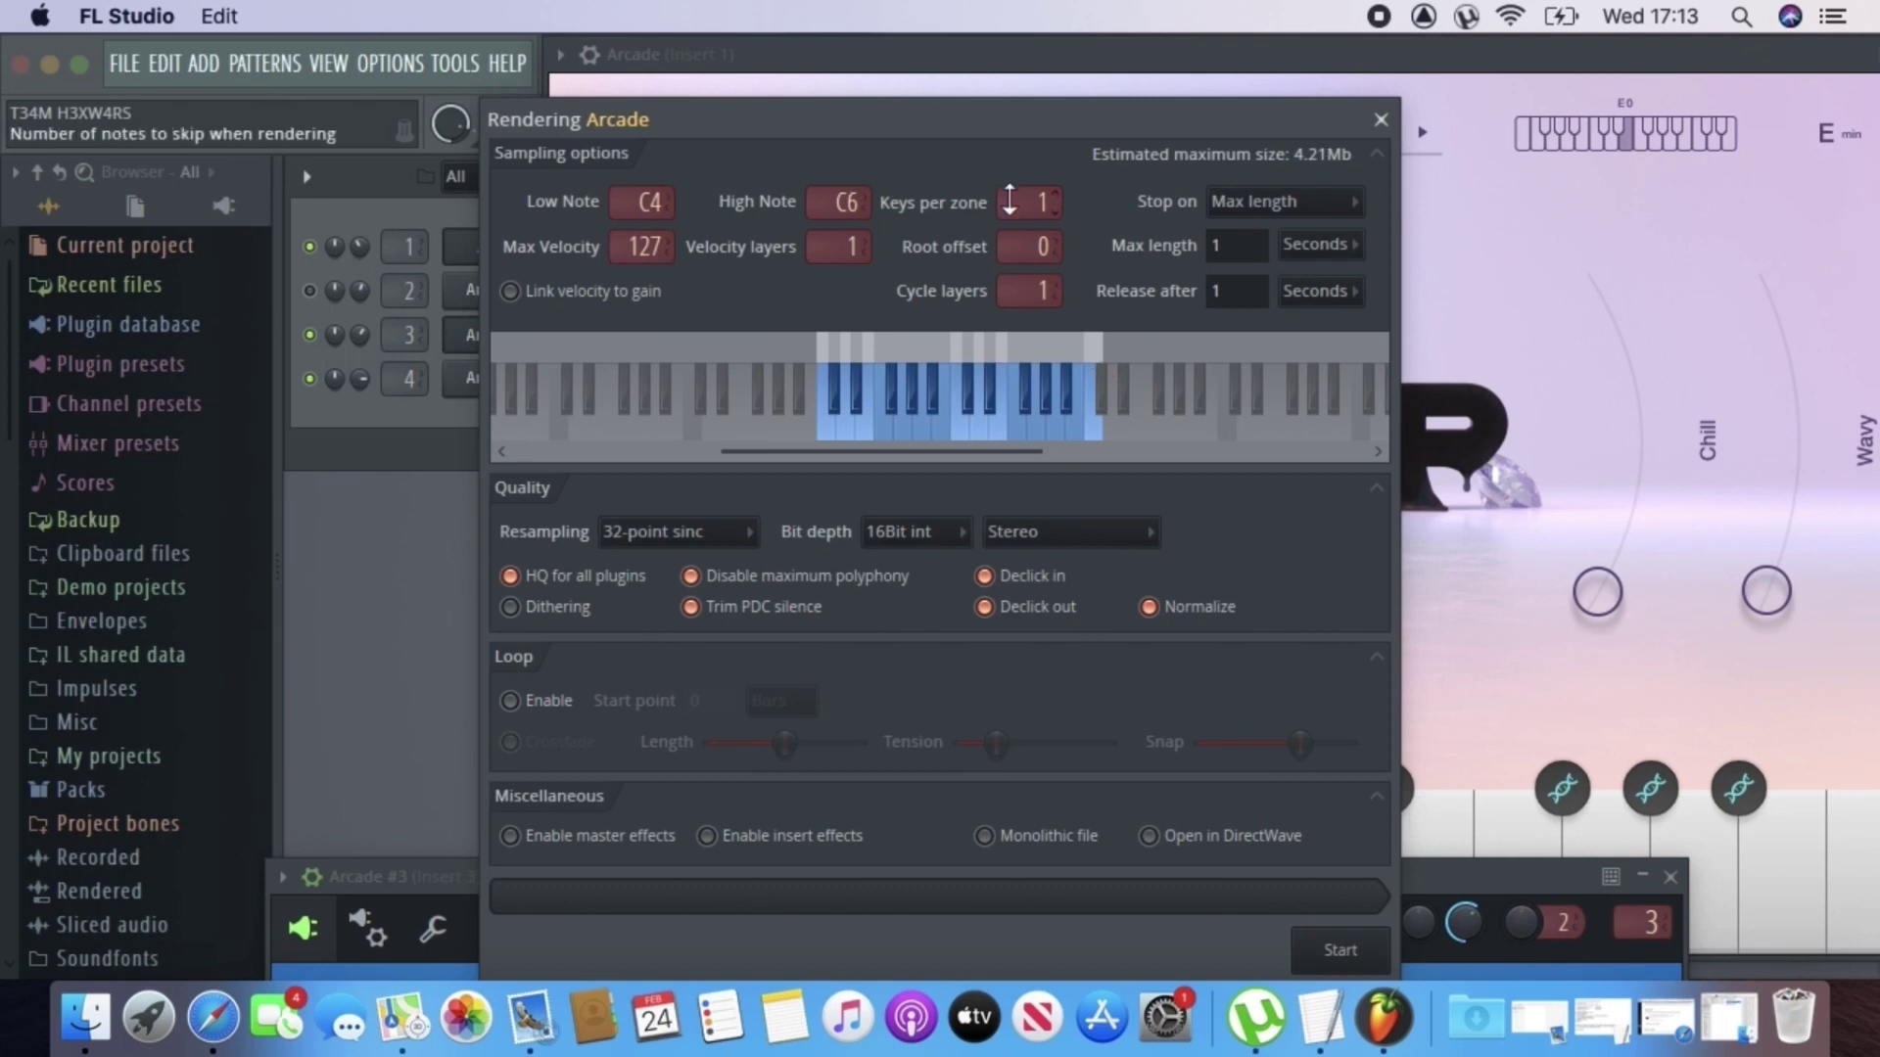
- Set Max length to 20 seconds and Release after to 20 seconds, one key per zone
{"action": "left_click_drag", "start_coordinate": [1010, 199], "coordinate": [1010, 190]}
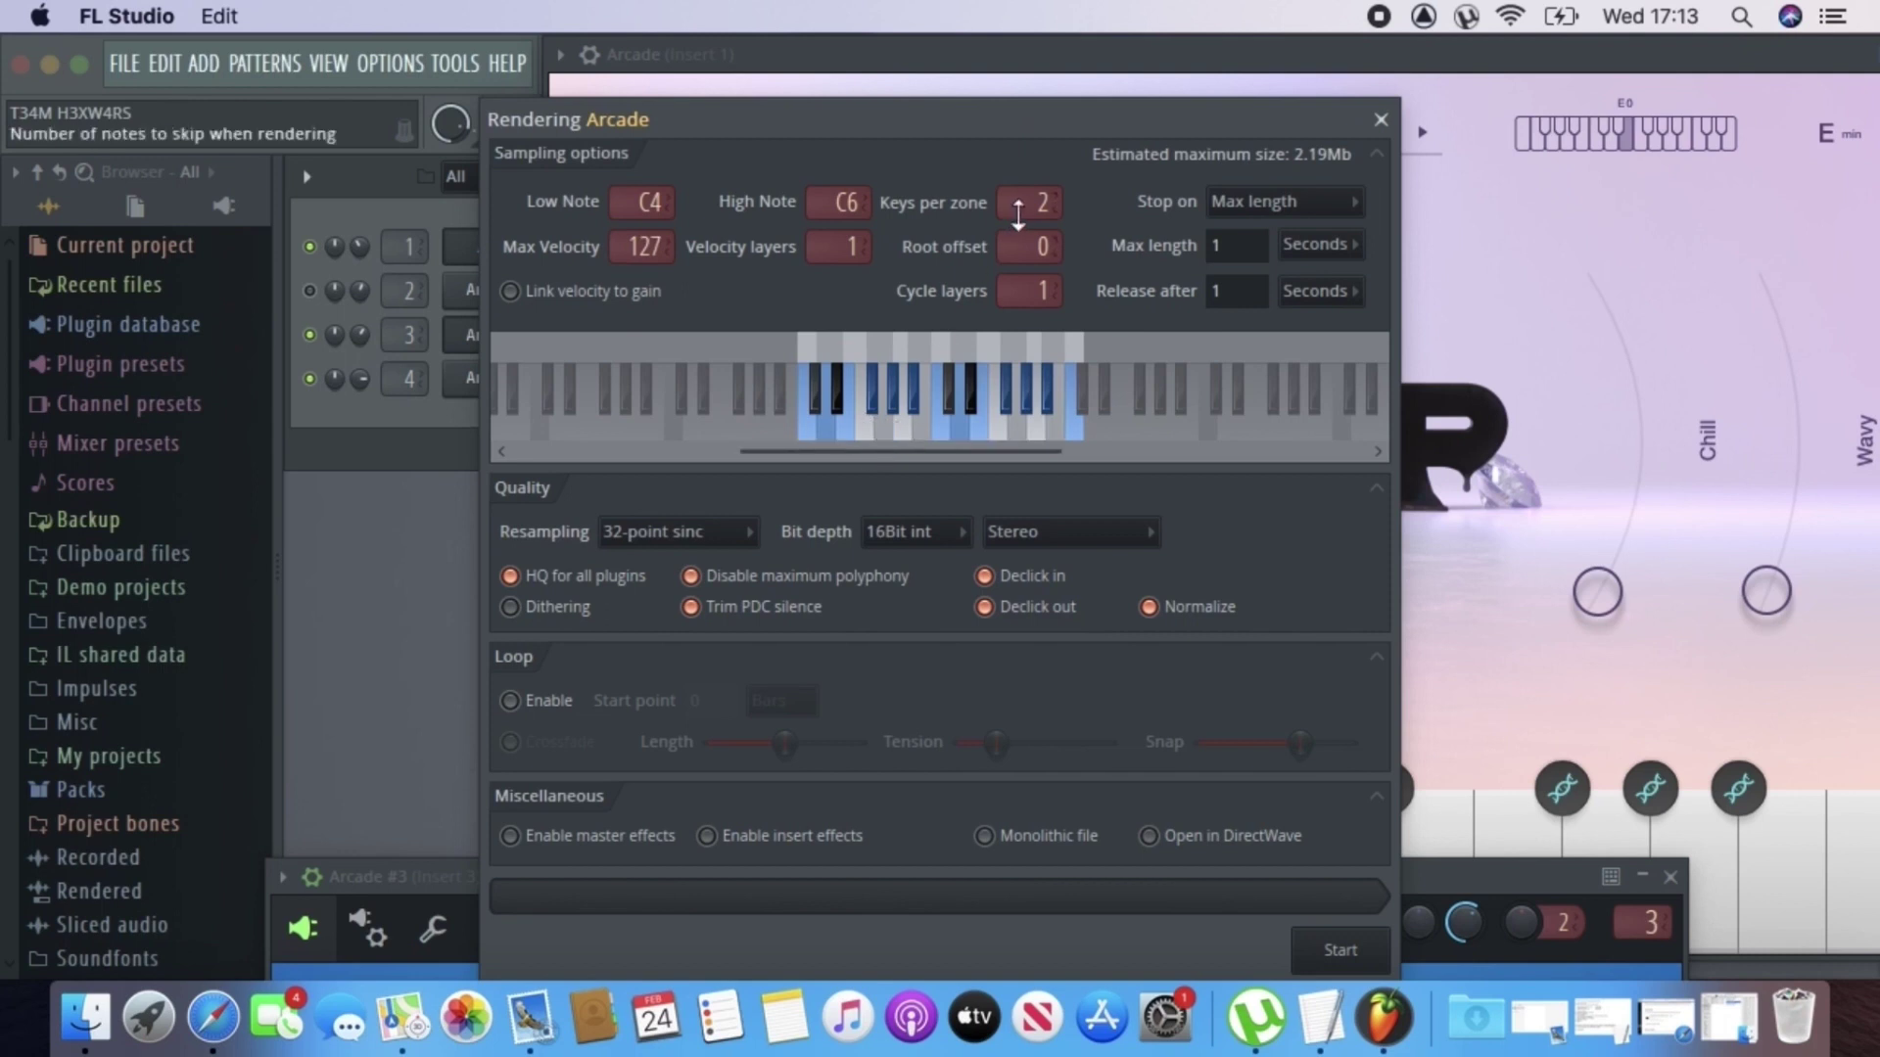
{"action": "scroll", "coordinate": [1019, 211], "scroll_direction": "down", "scroll_amount": 1}
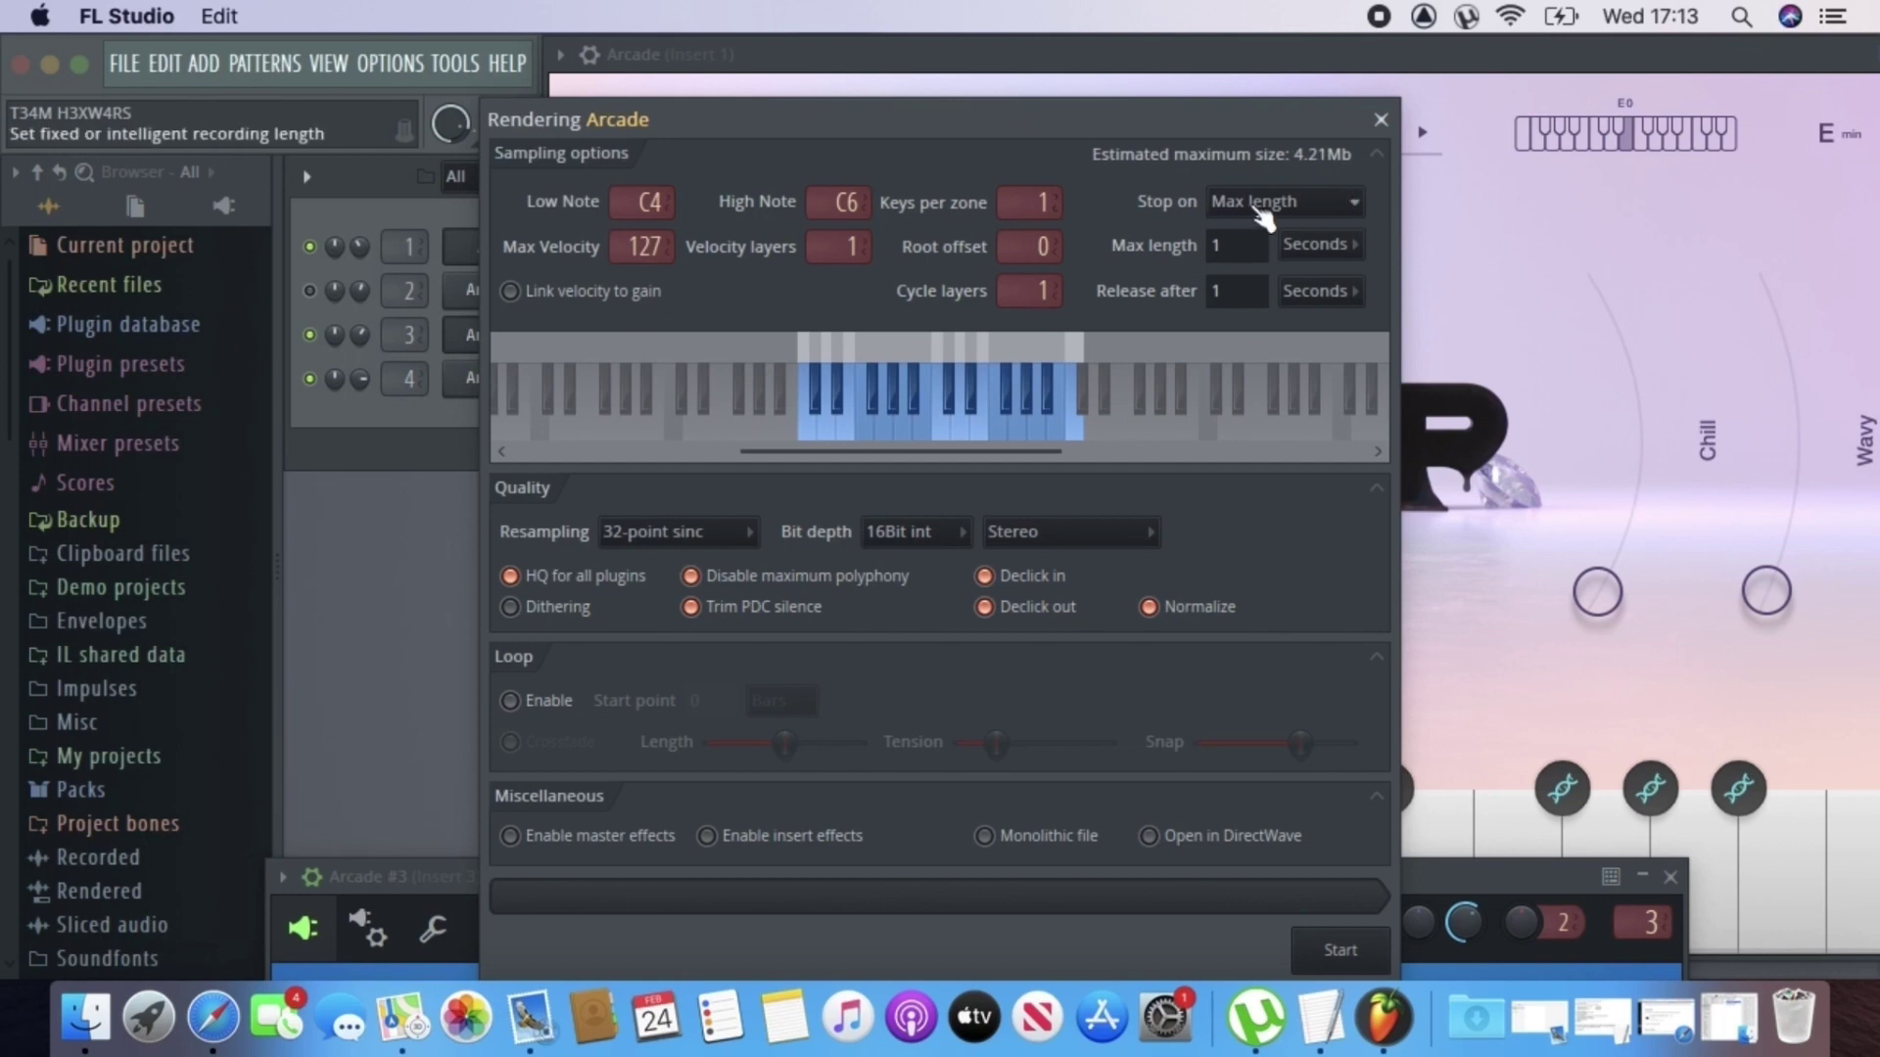
{"action": "scroll", "coordinate": [1138, 249], "scroll_direction": "up", "scroll_amount": 1}
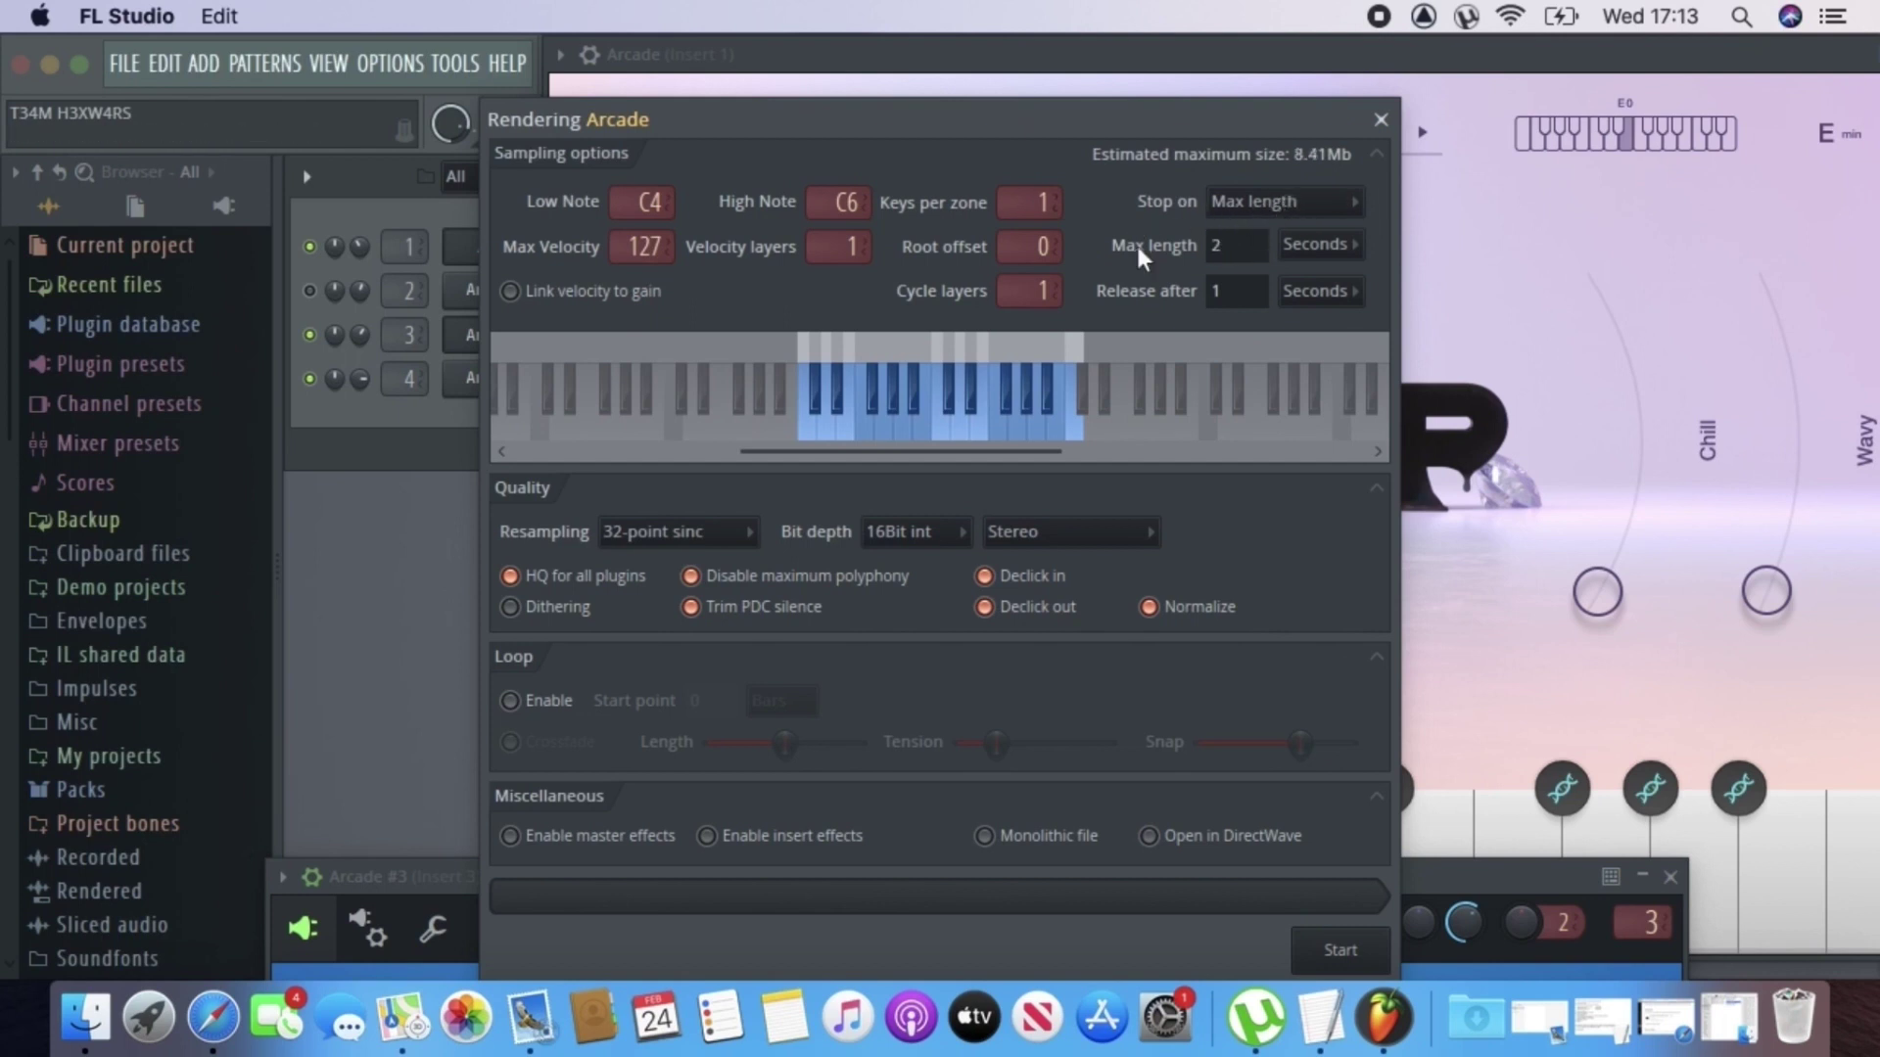
{"action": "scroll", "coordinate": [1136, 243], "scroll_direction": "up", "scroll_amount": 18}
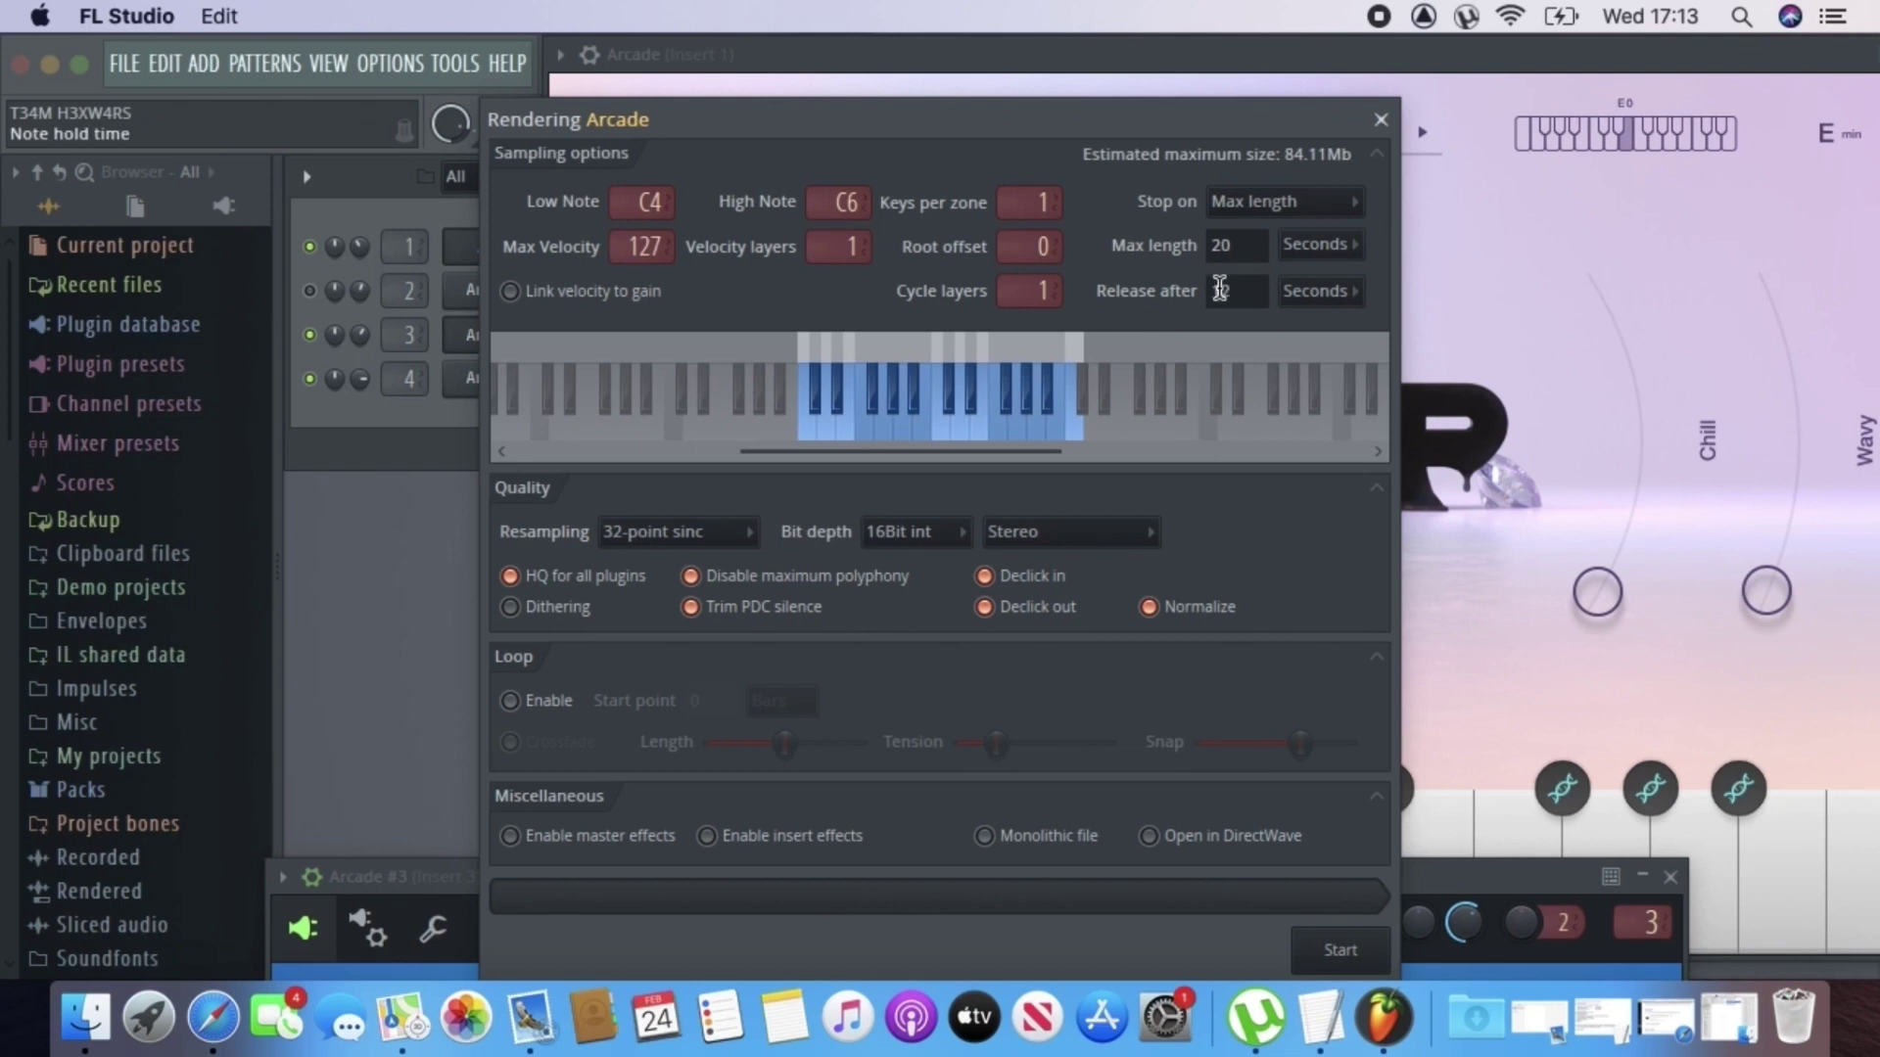
{"action": "type", "text": "20"}
{"action": "left_click", "coordinate": [1321, 247]}
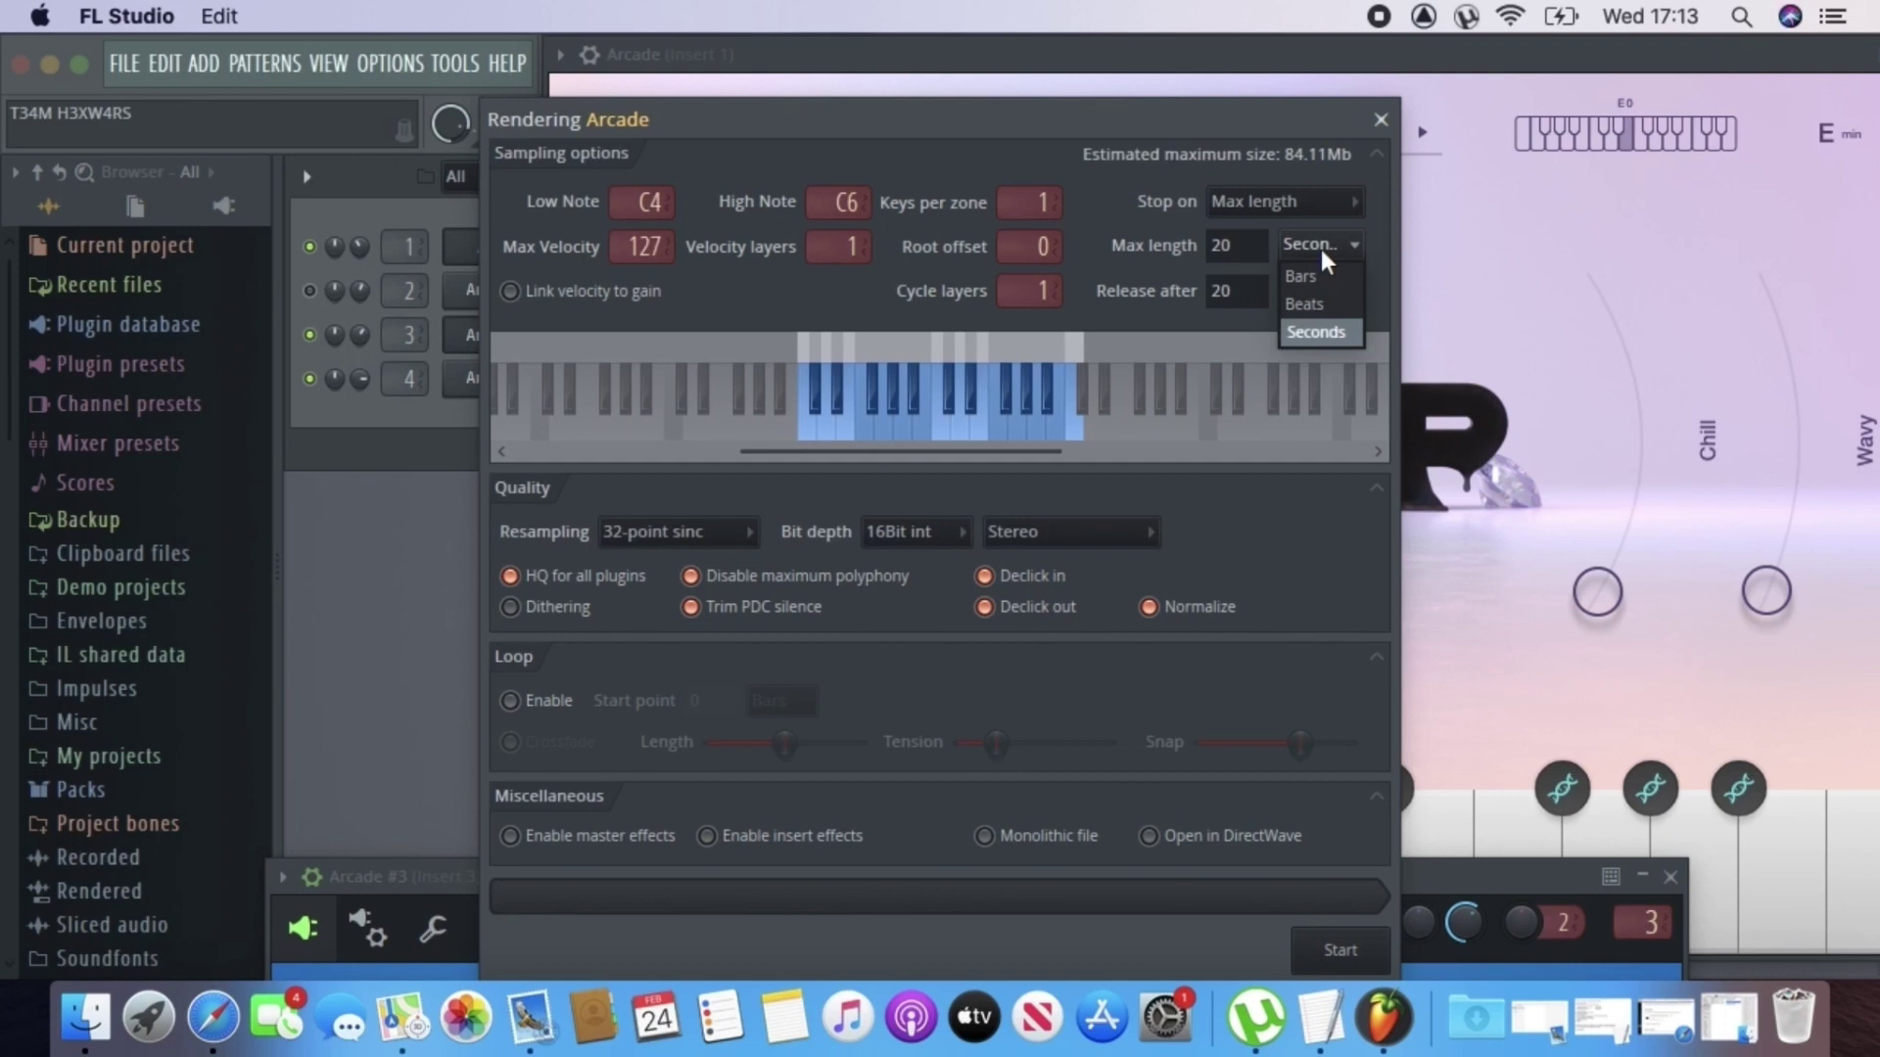
{"action": "left_click", "coordinate": [1315, 333]}
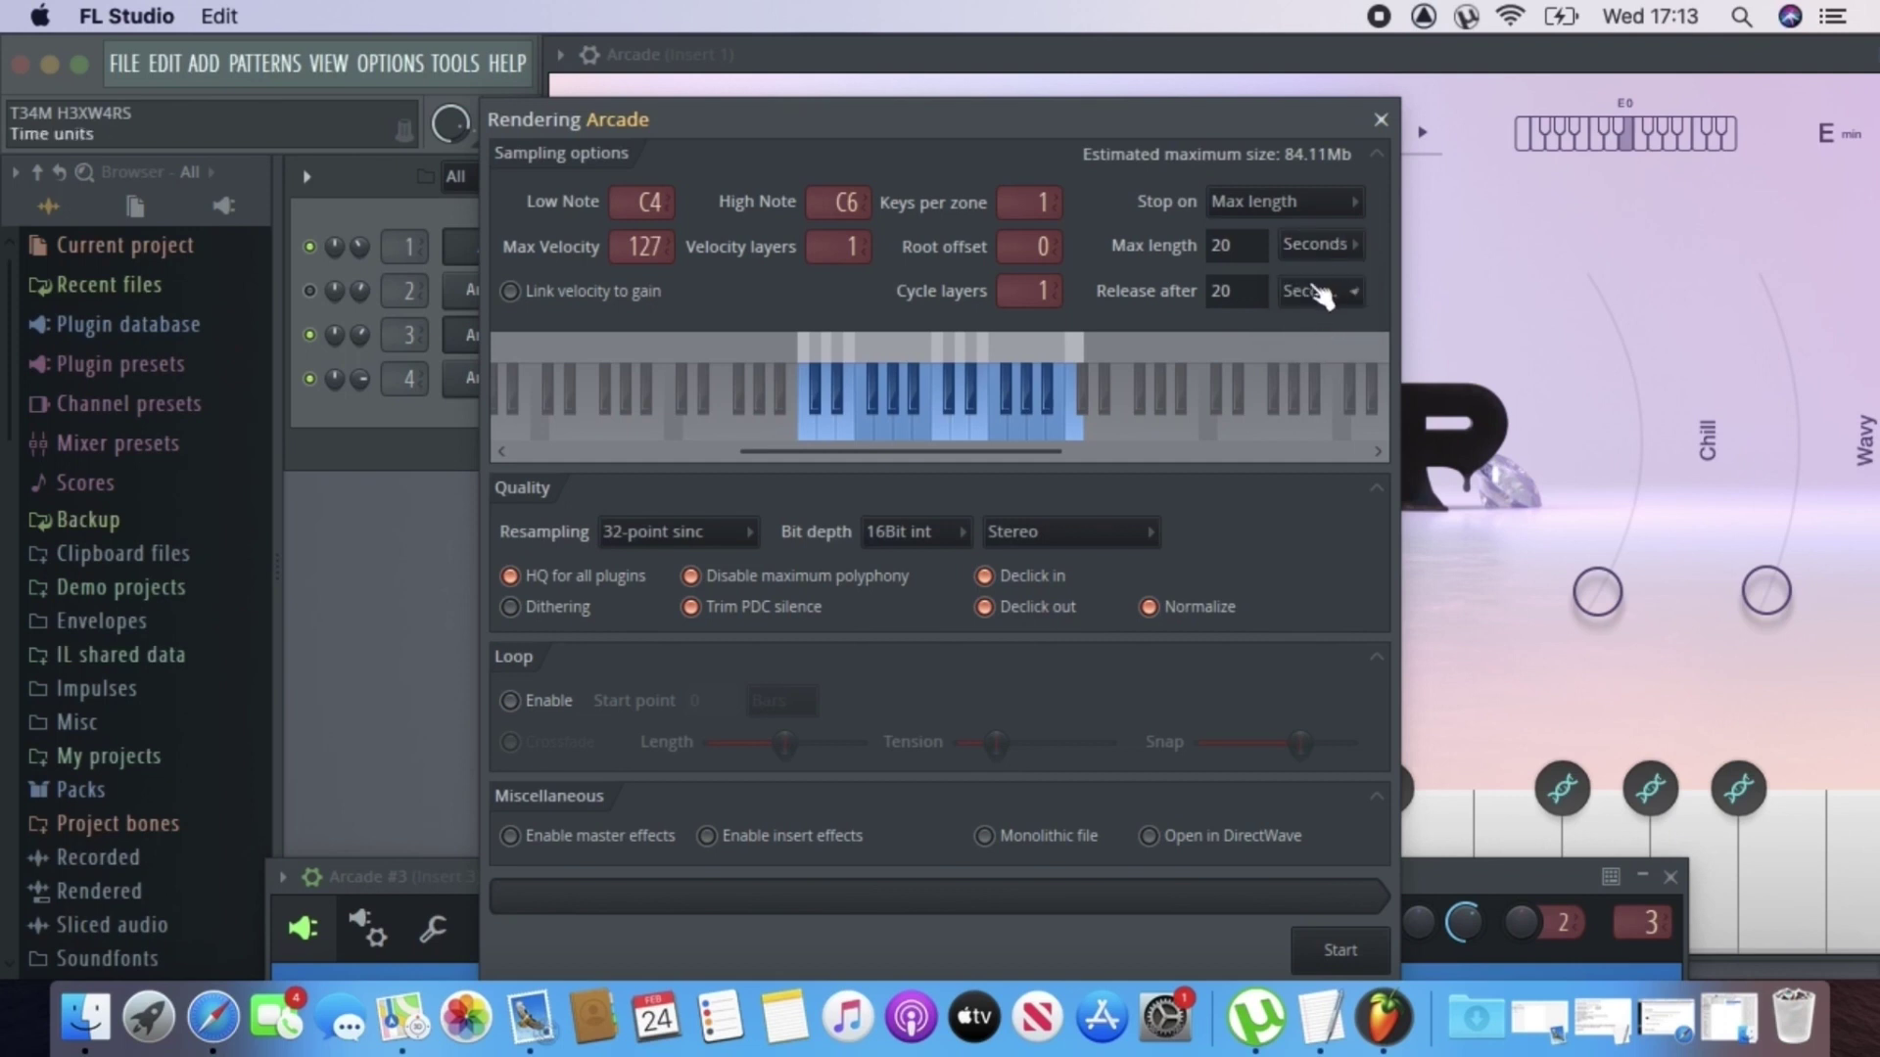
{"action": "left_click", "coordinate": [1308, 291]}
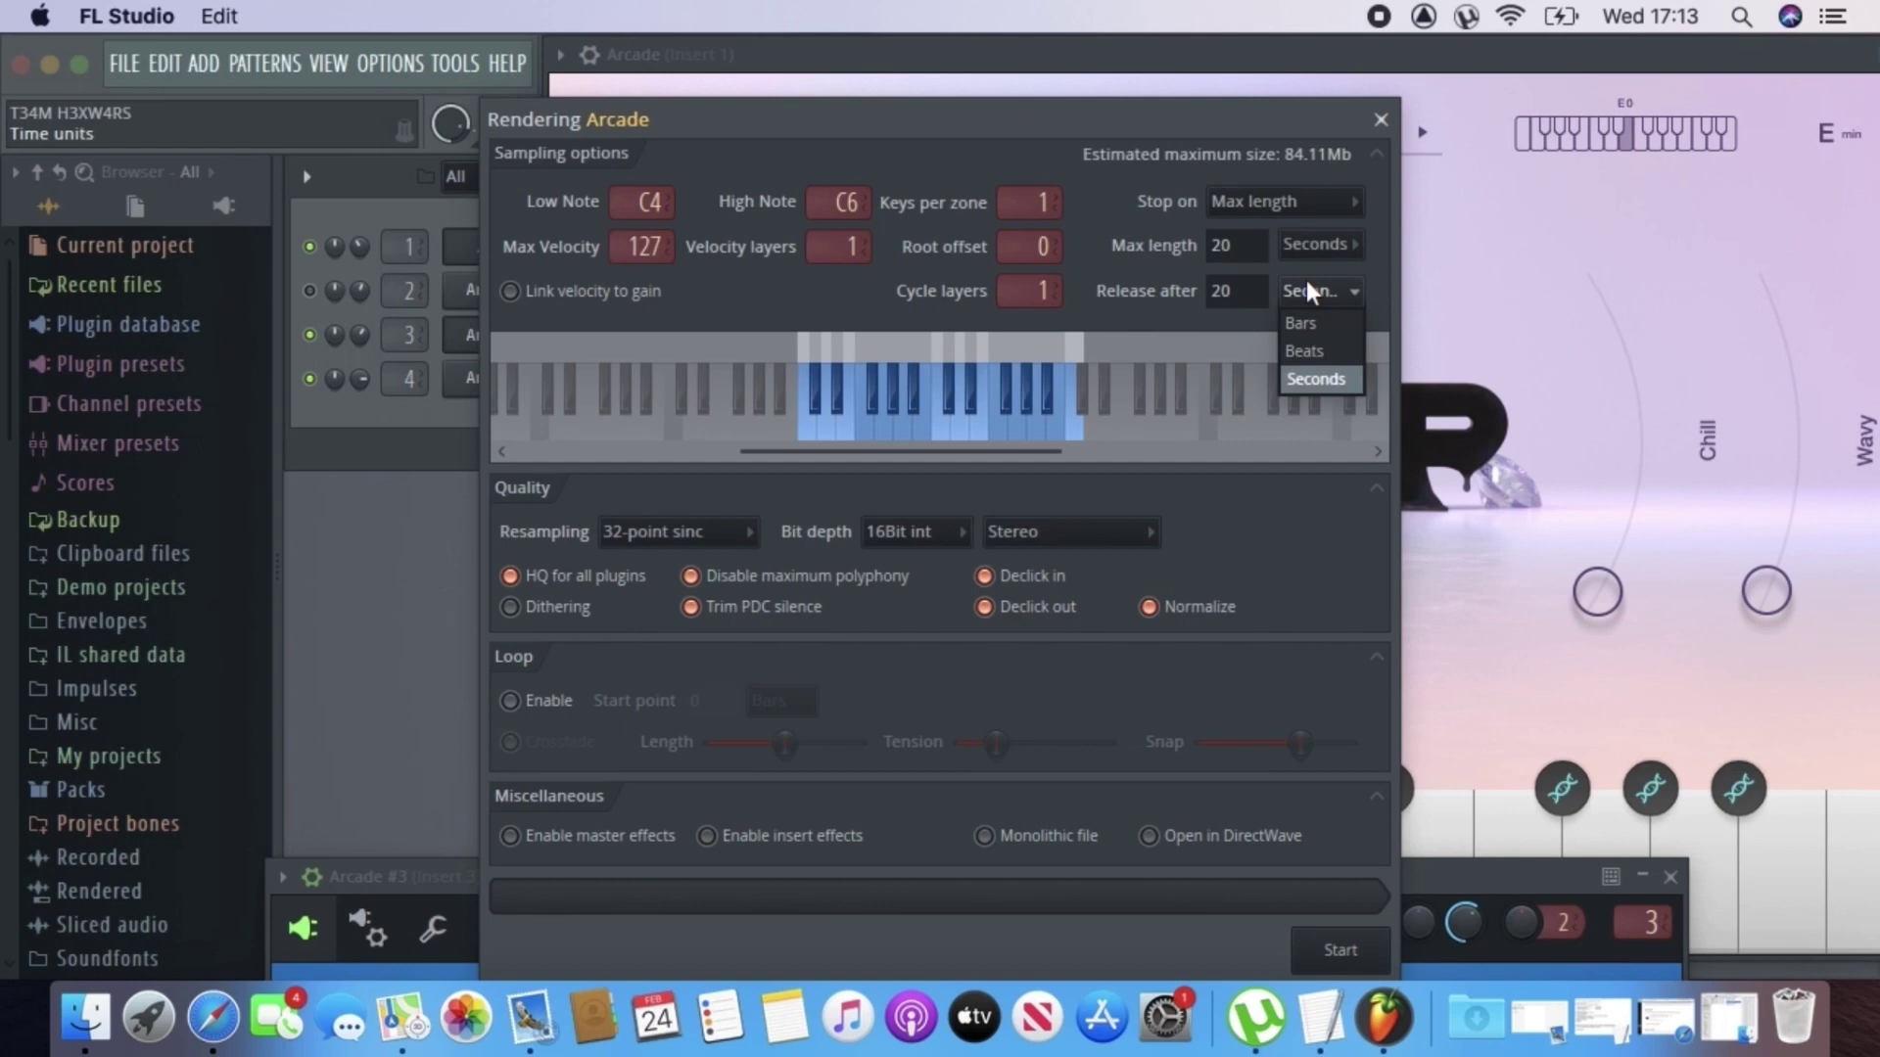
{"action": "left_click", "coordinate": [1314, 379]}
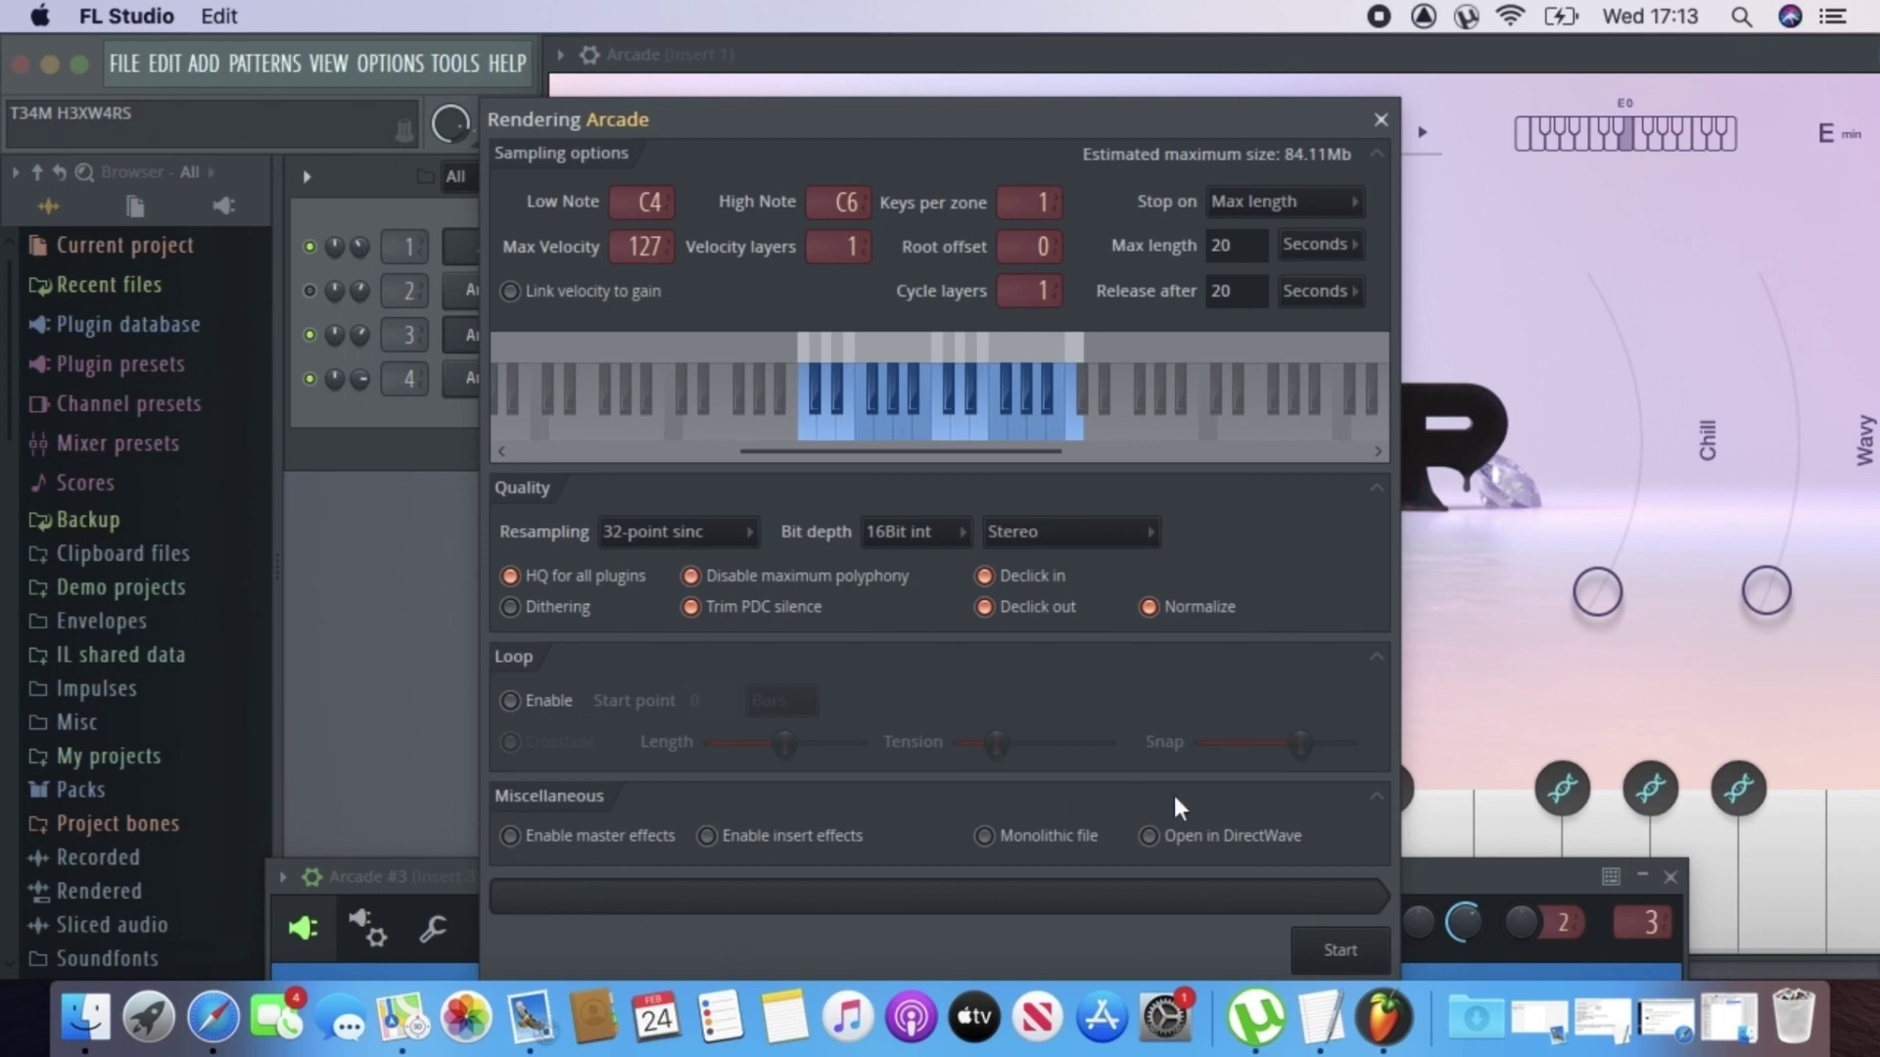
{"action": "left_click", "coordinate": [1155, 839]}
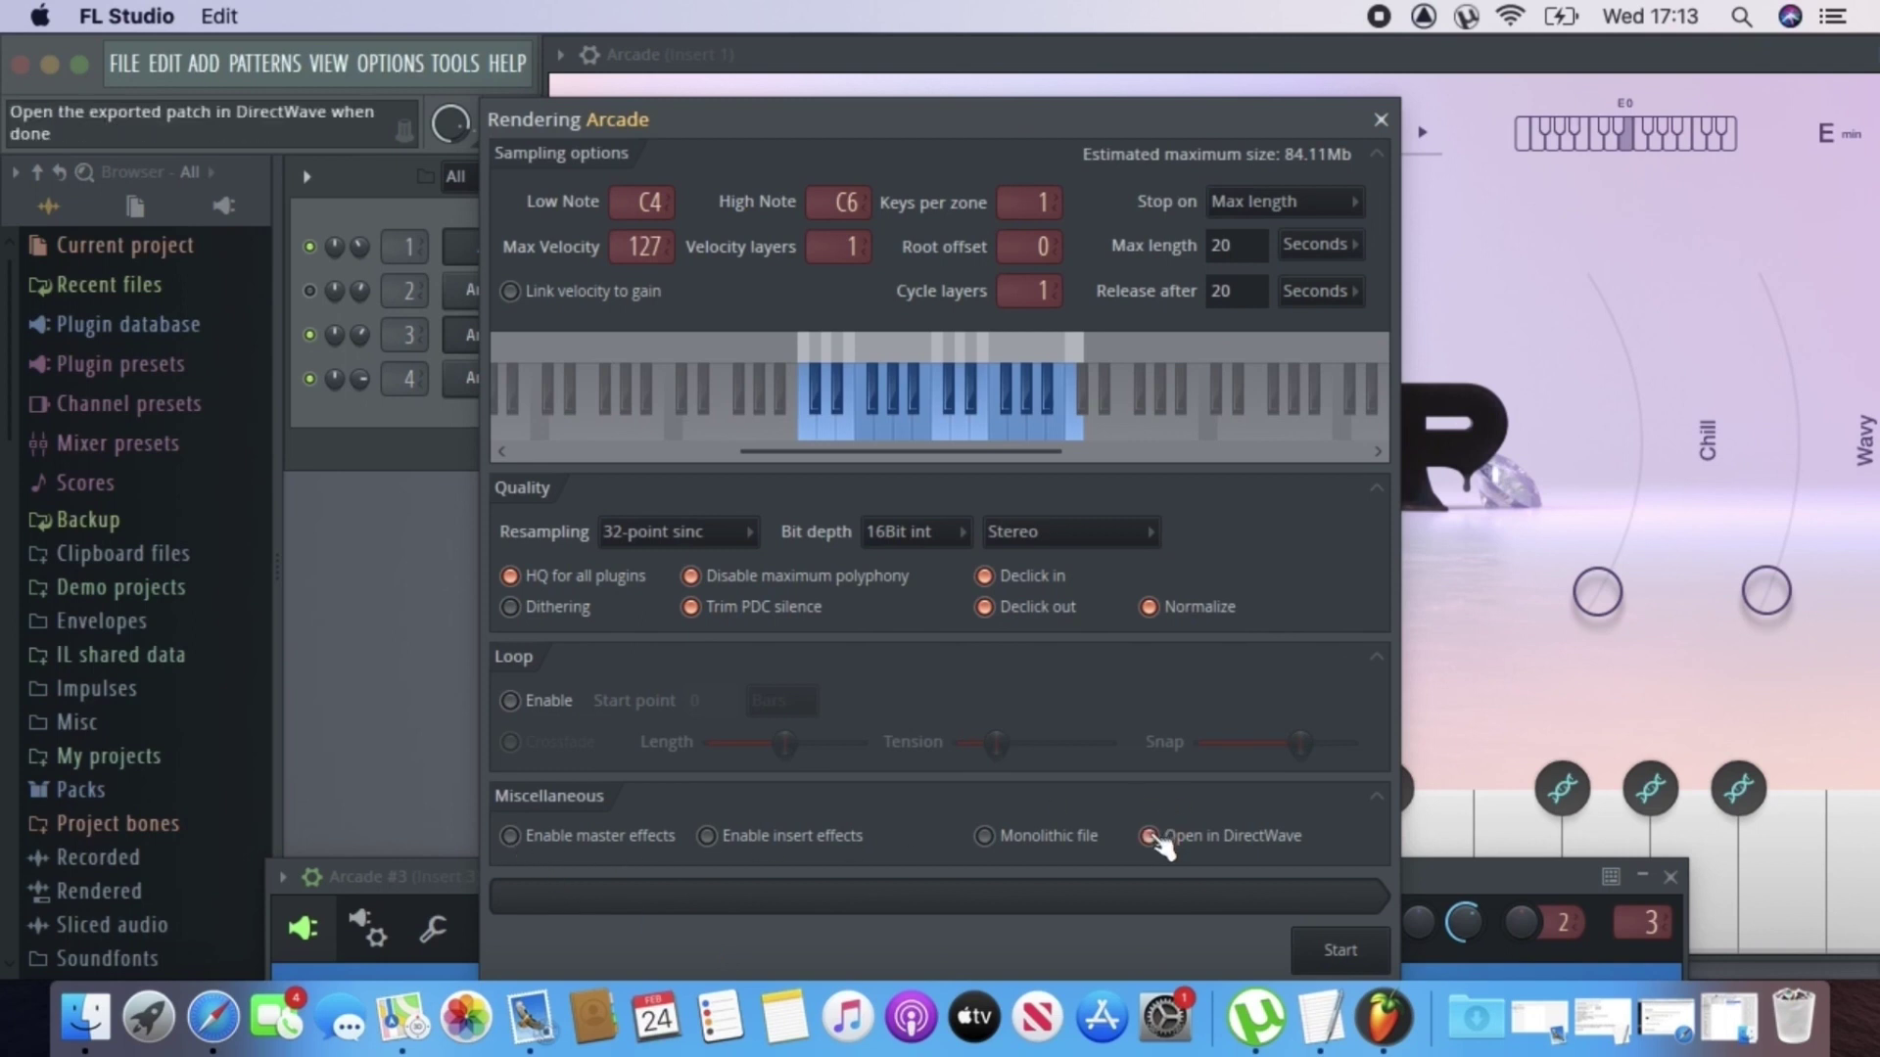
{"action": "left_click", "coordinate": [1018, 842]}
{"action": "left_click", "coordinate": [1192, 848]}
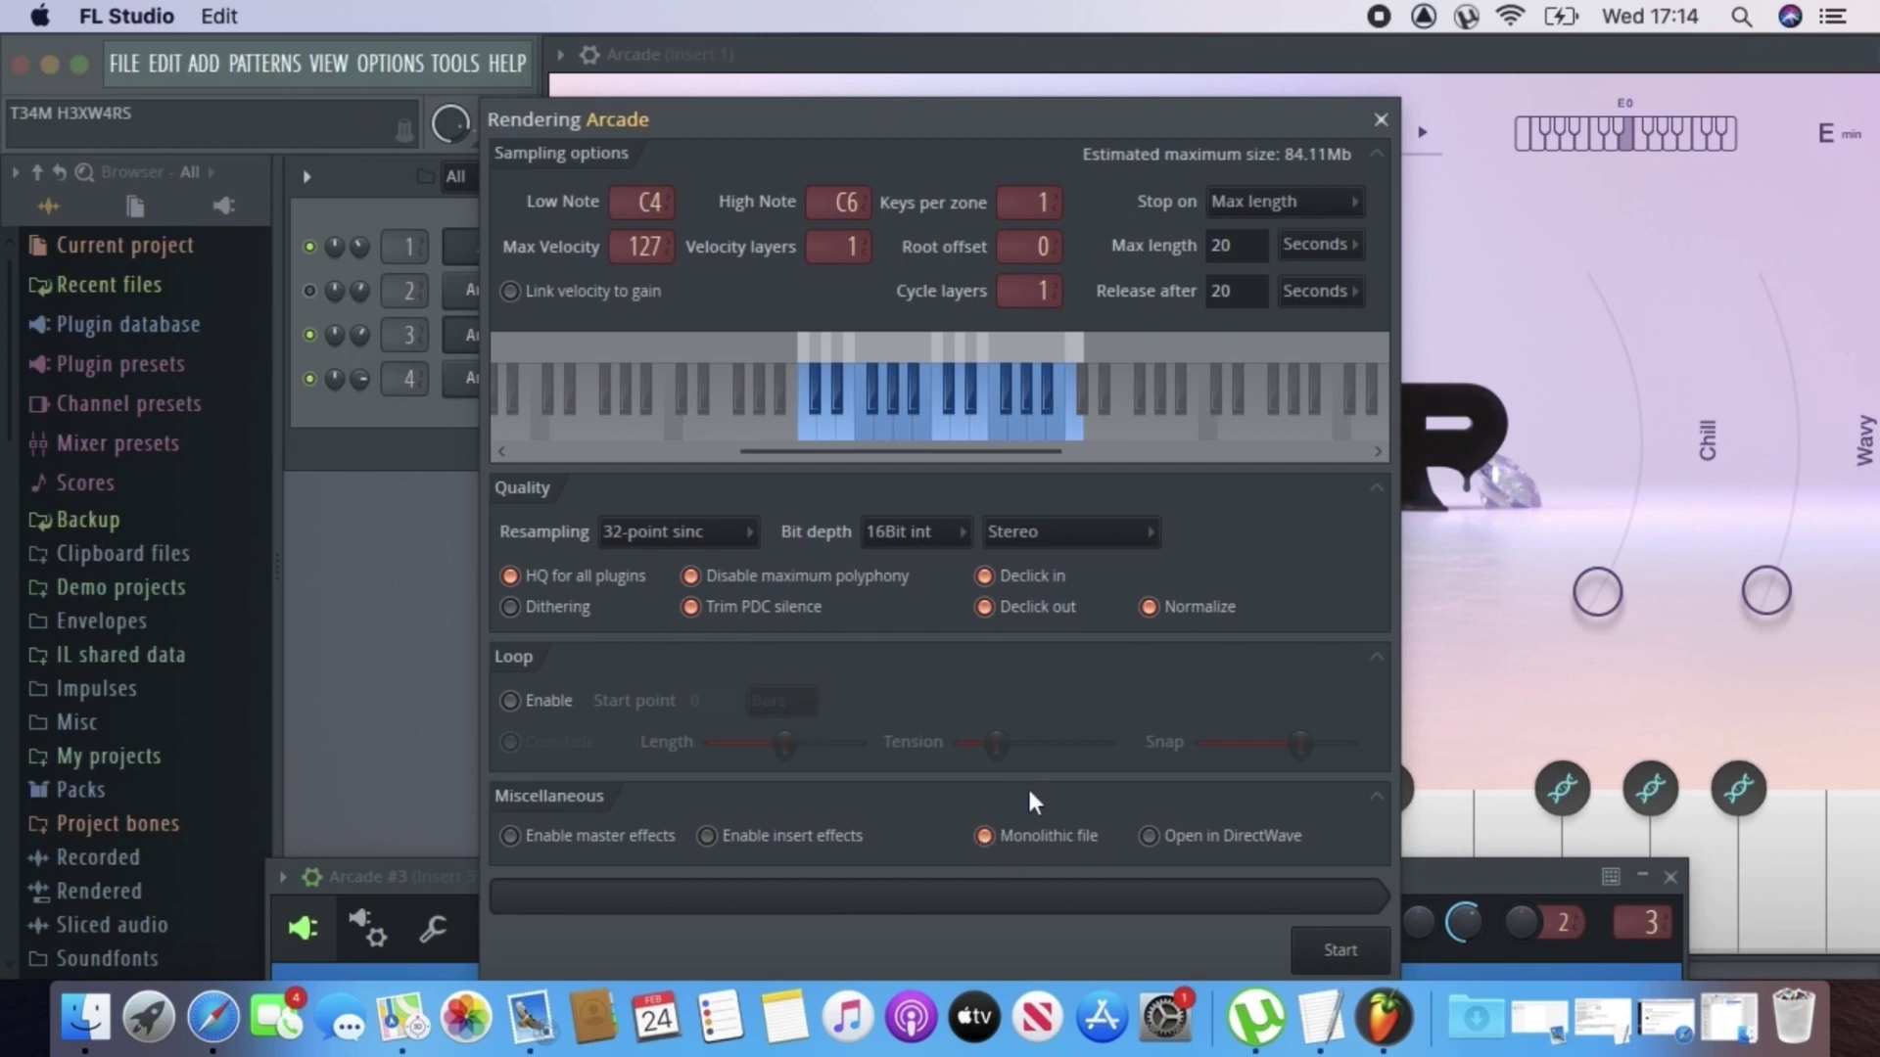
{"action": "left_click", "coordinate": [1016, 842]}
- Render the Arcade samples, then stop the render to close the Rendering dialog
{"action": "left_click", "coordinate": [1366, 957]}
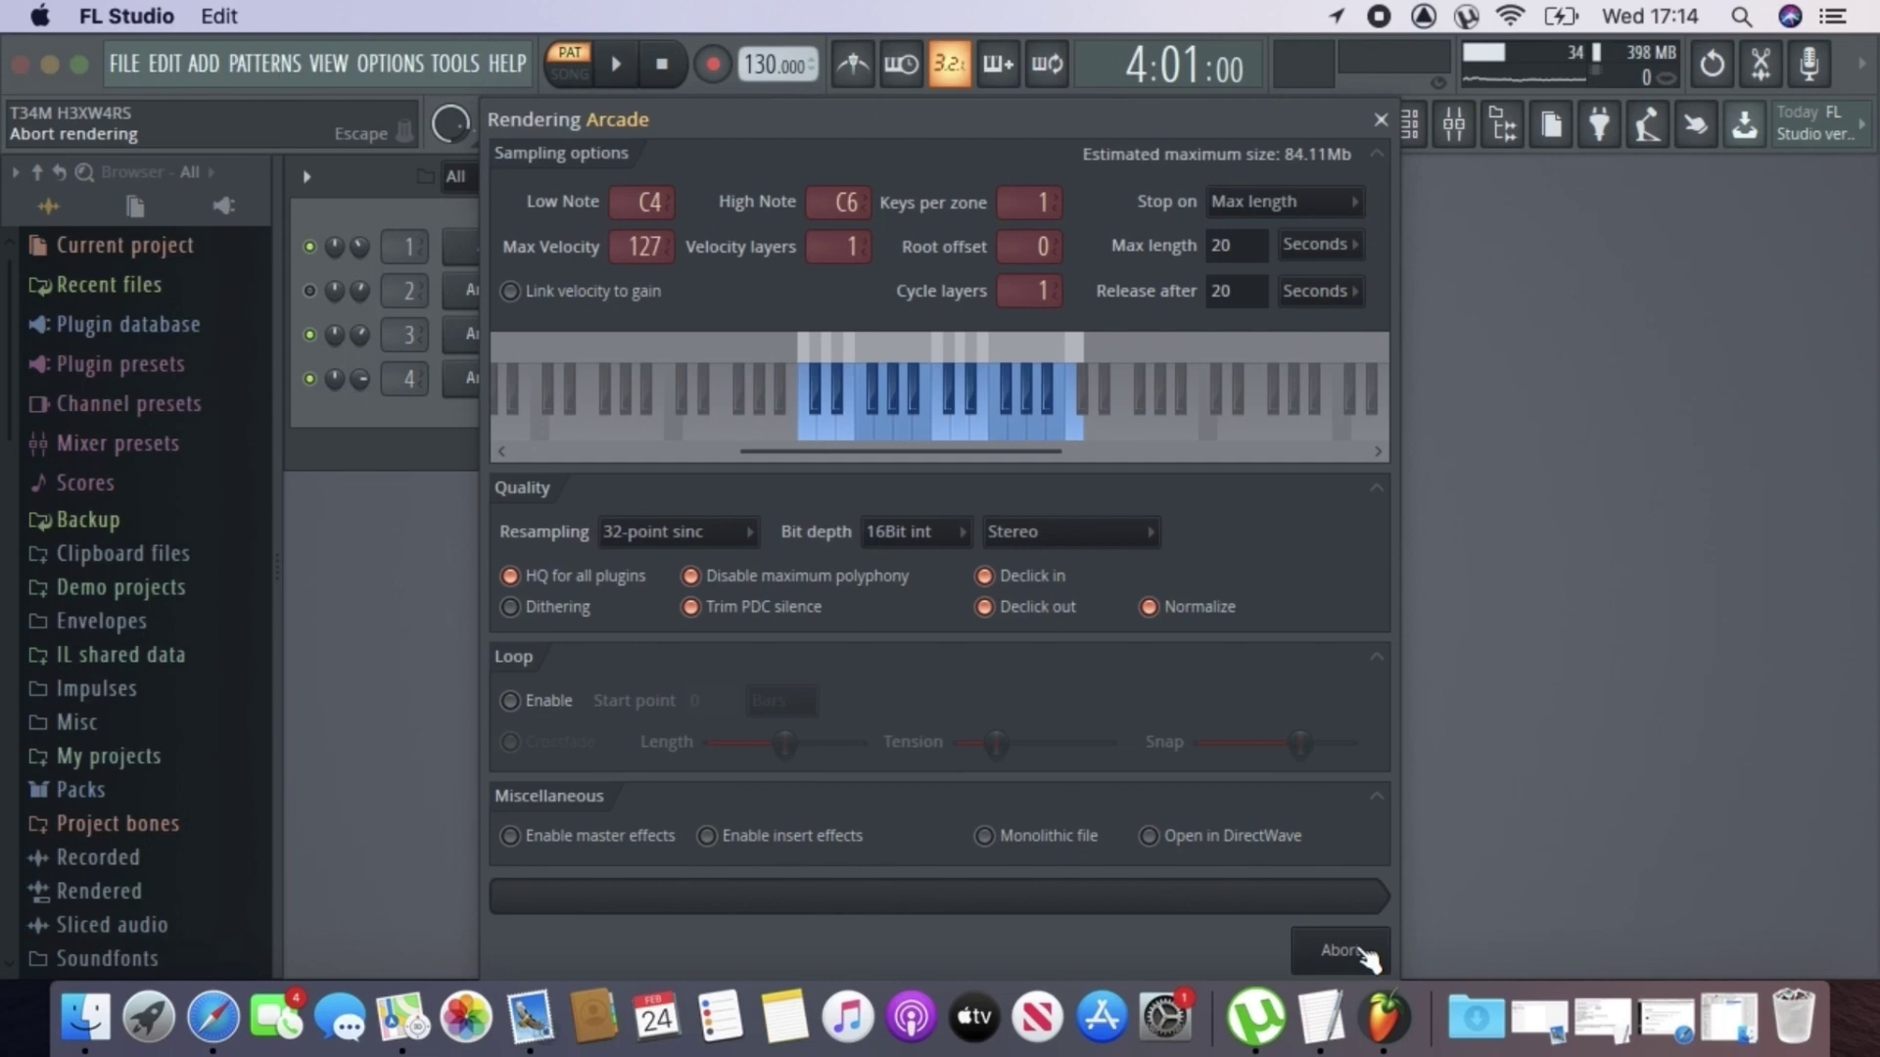
{"action": "left_click", "coordinate": [1365, 954]}
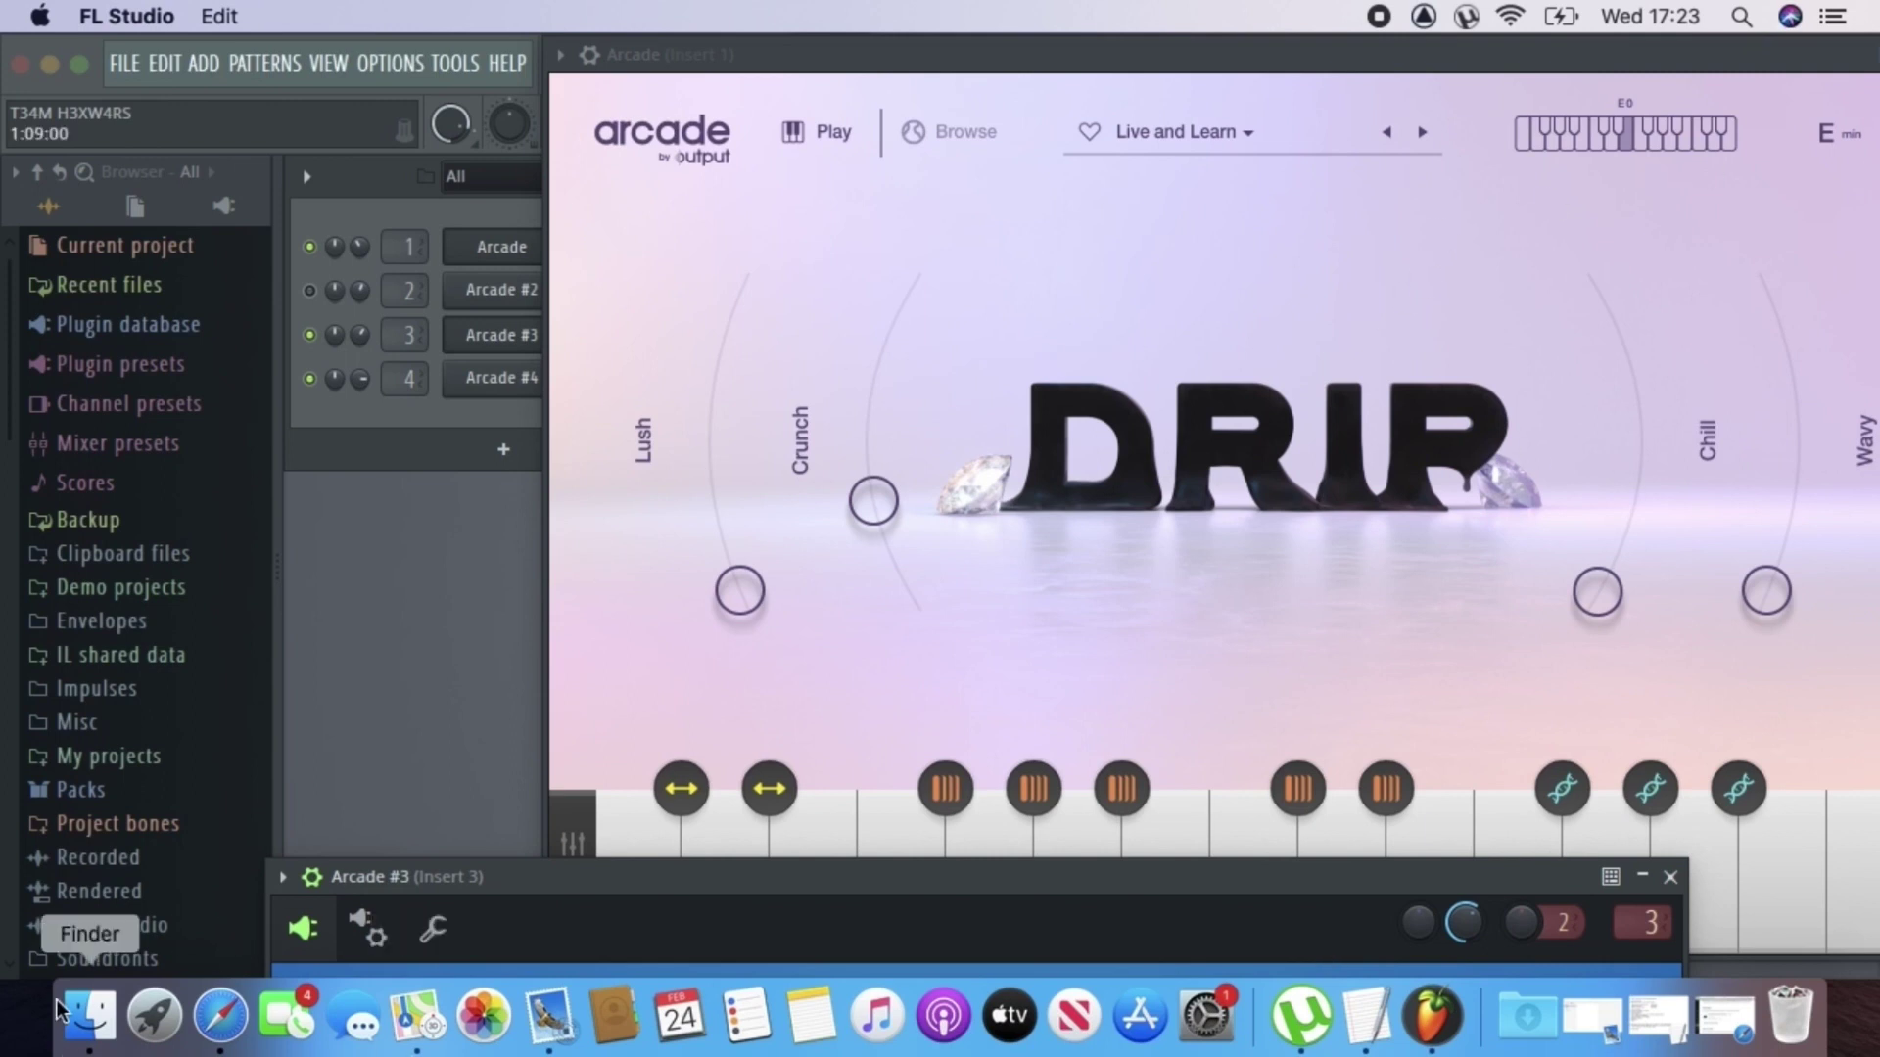
- In Finder, browse Desktop > Arcade and select the Live & Learn Emin sample folder
{"action": "left_click", "coordinate": [86, 1016]}
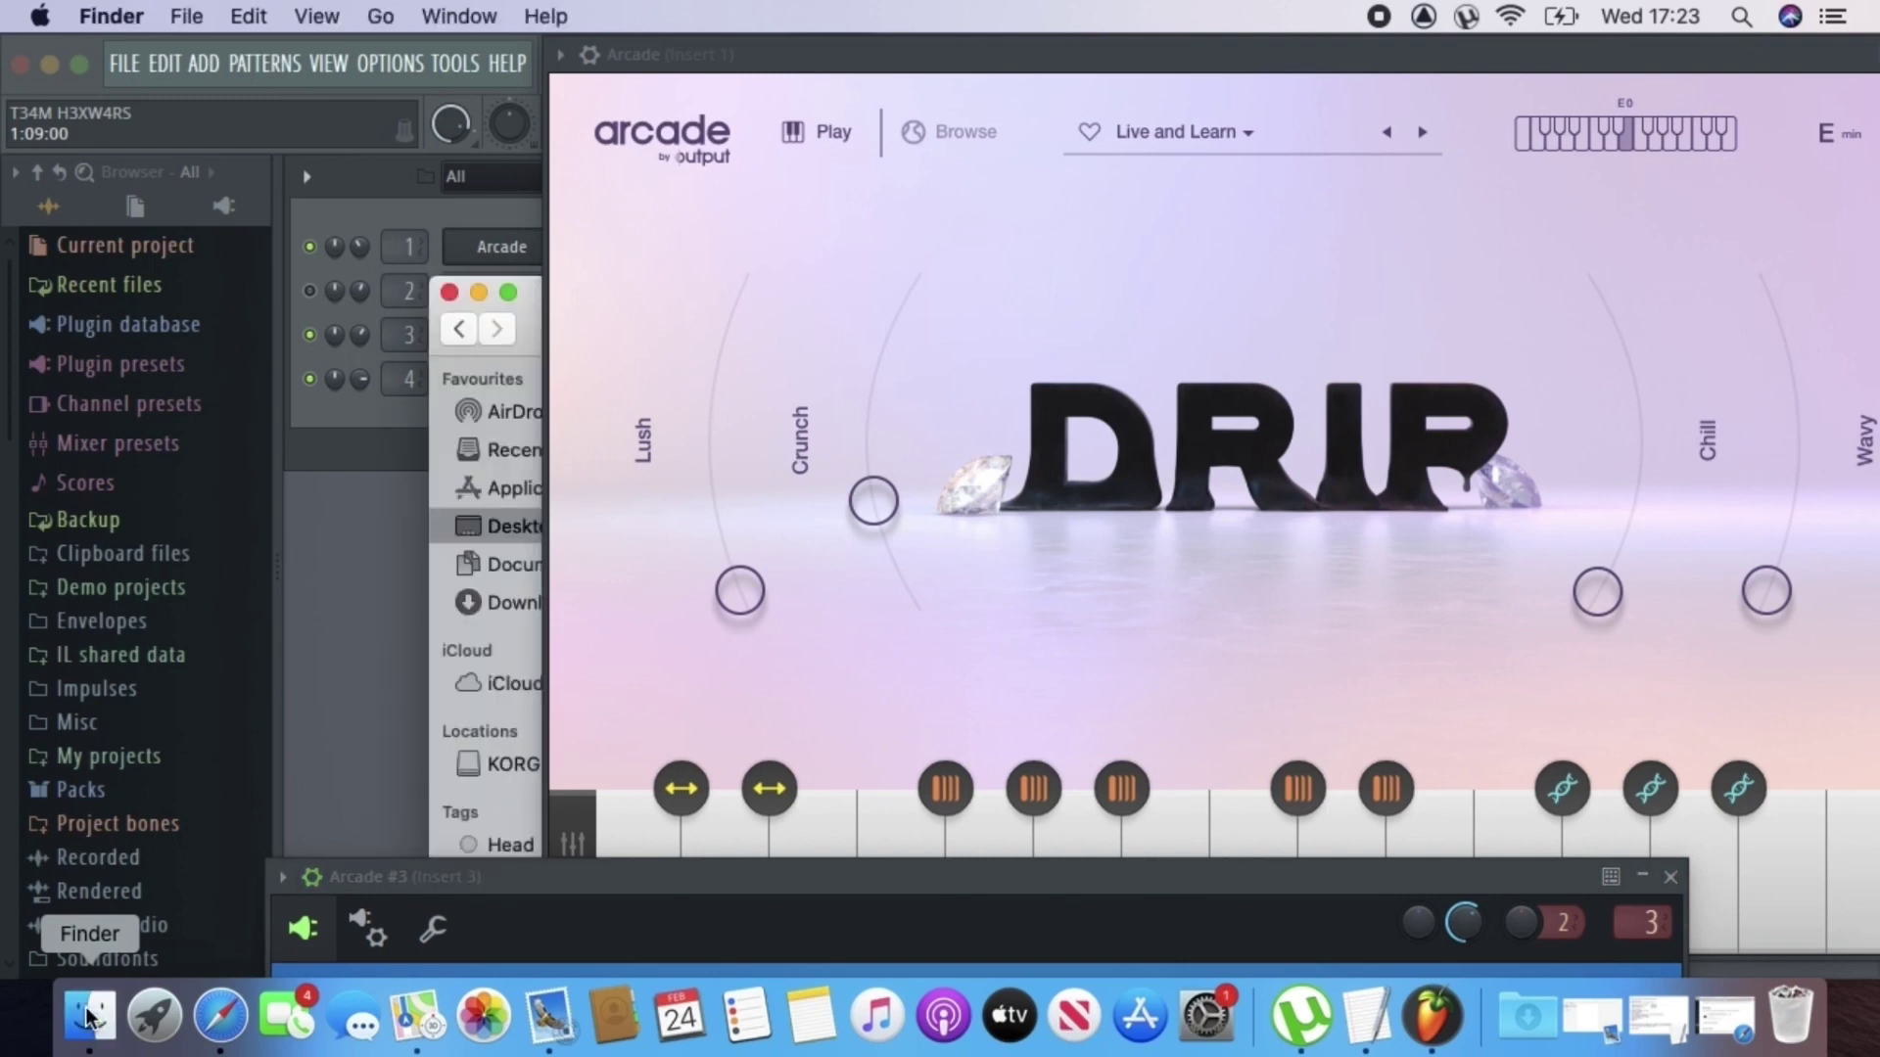
{"action": "left_click", "coordinate": [508, 292]}
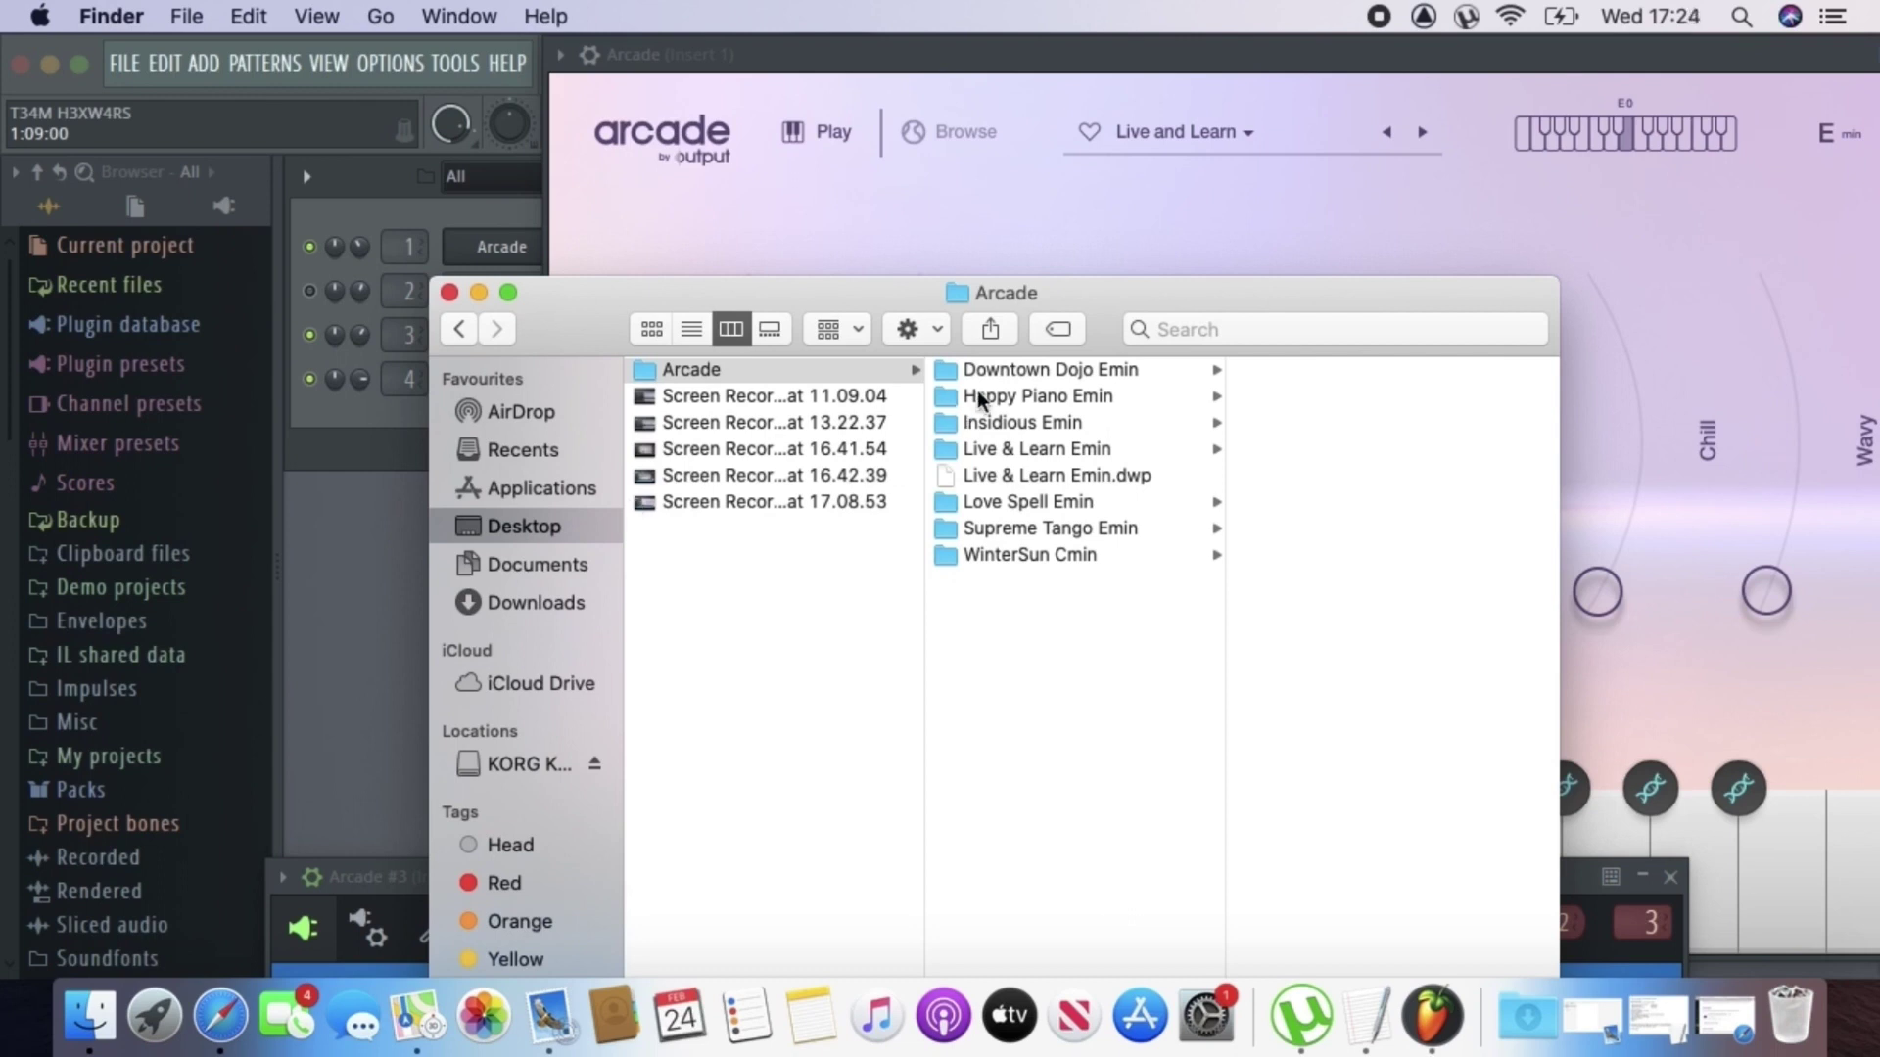
{"action": "left_click", "coordinate": [1061, 470]}
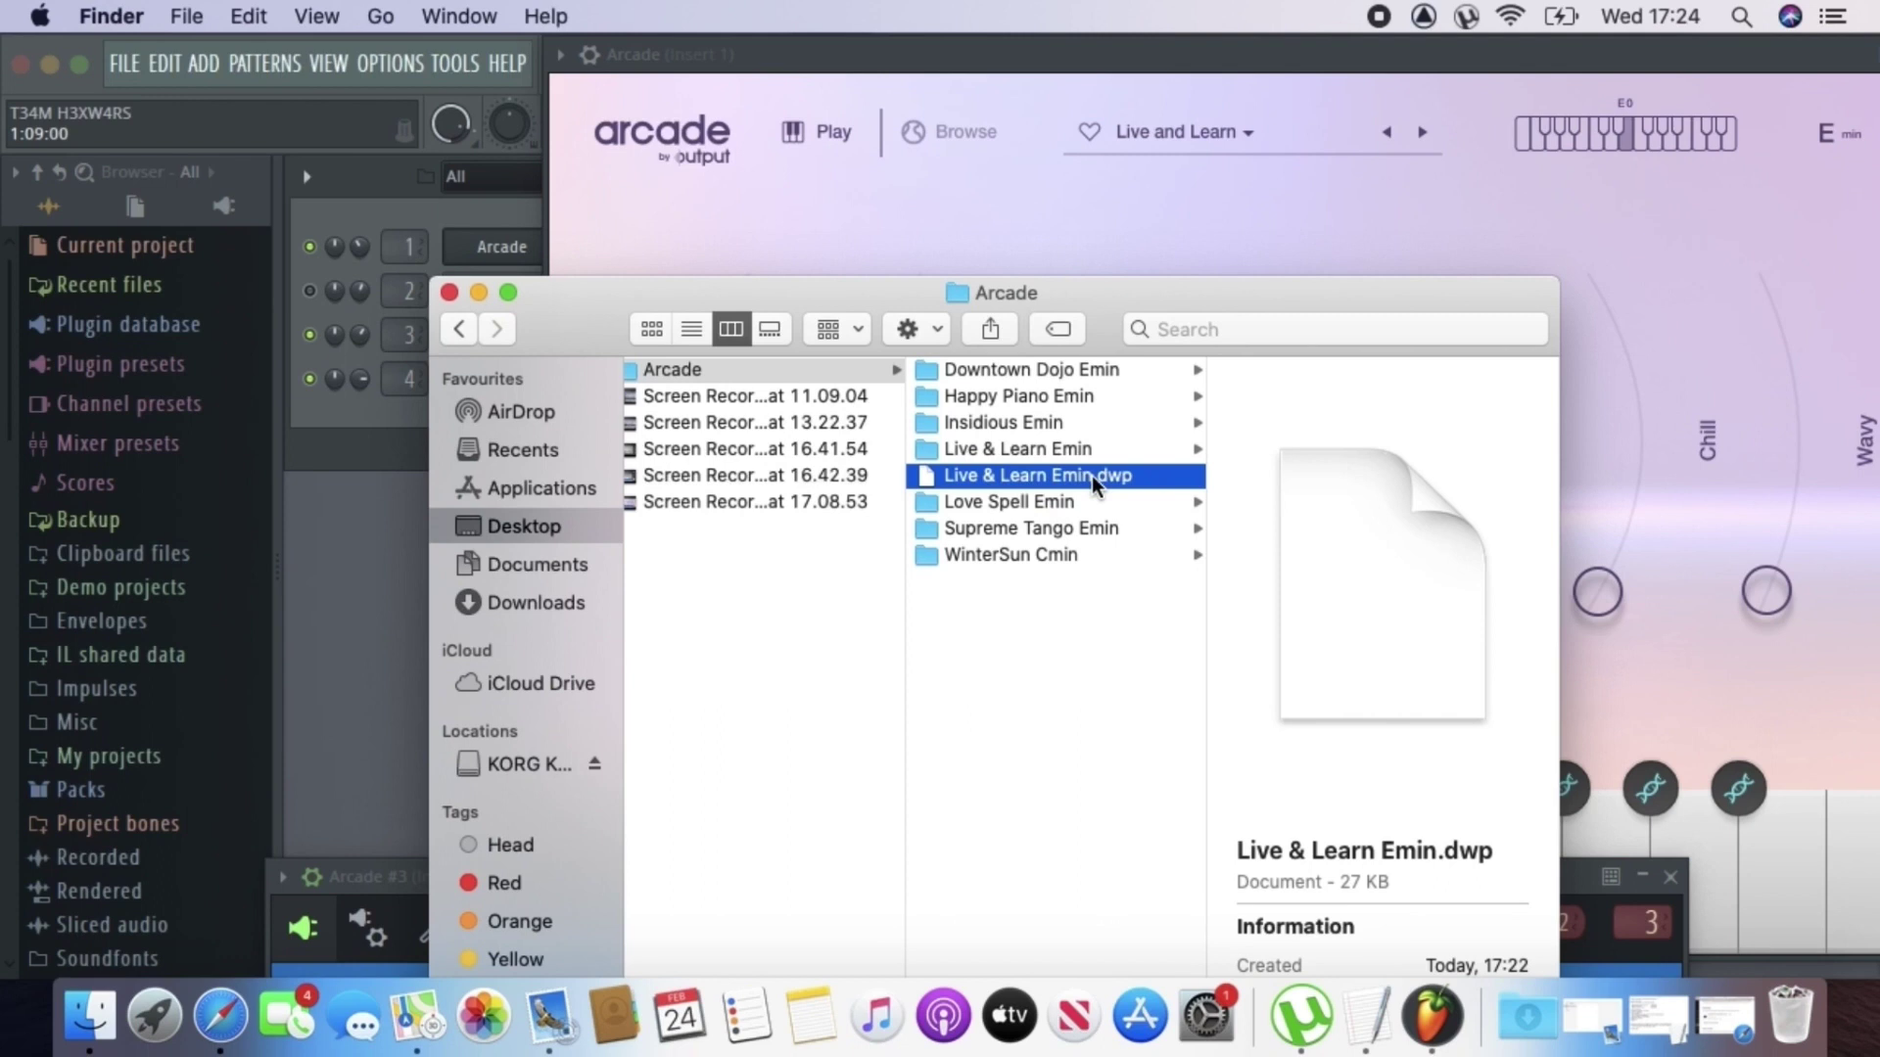
{"action": "left_click", "coordinate": [1044, 451]}
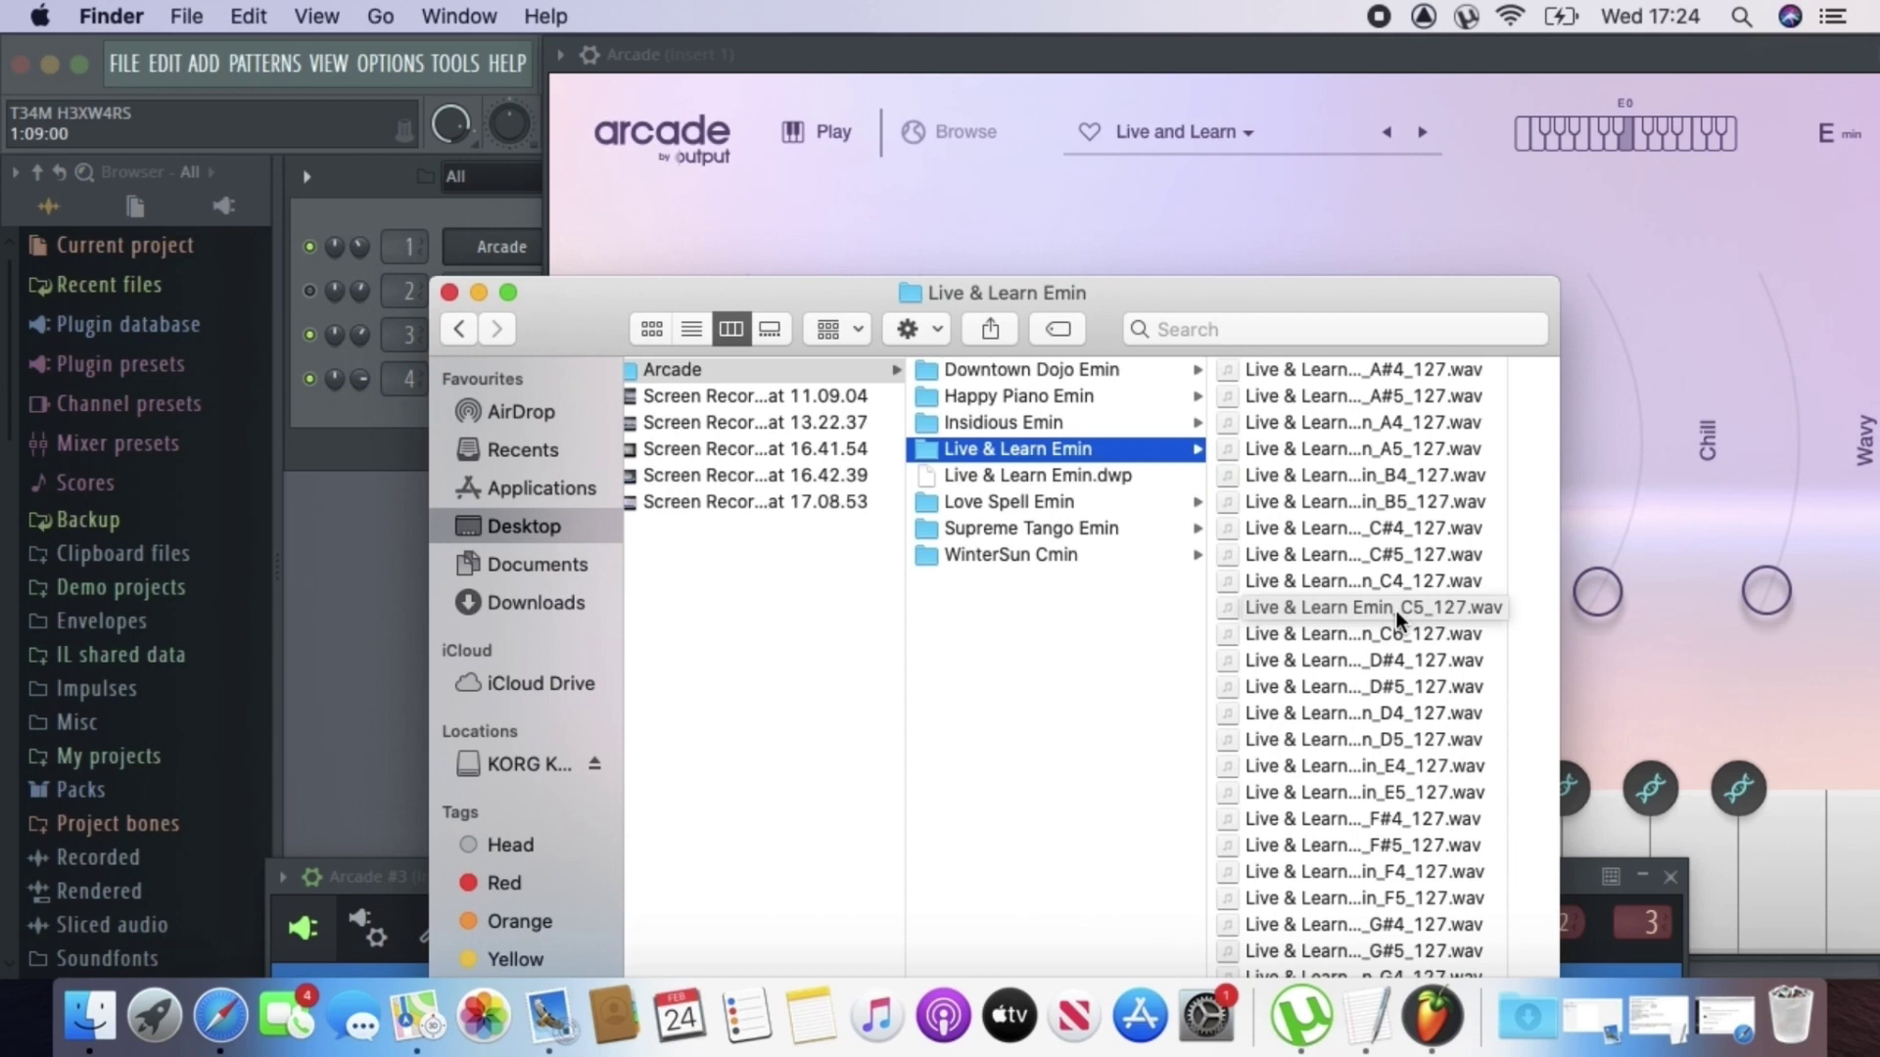
{"action": "left_click", "coordinate": [1042, 632]}
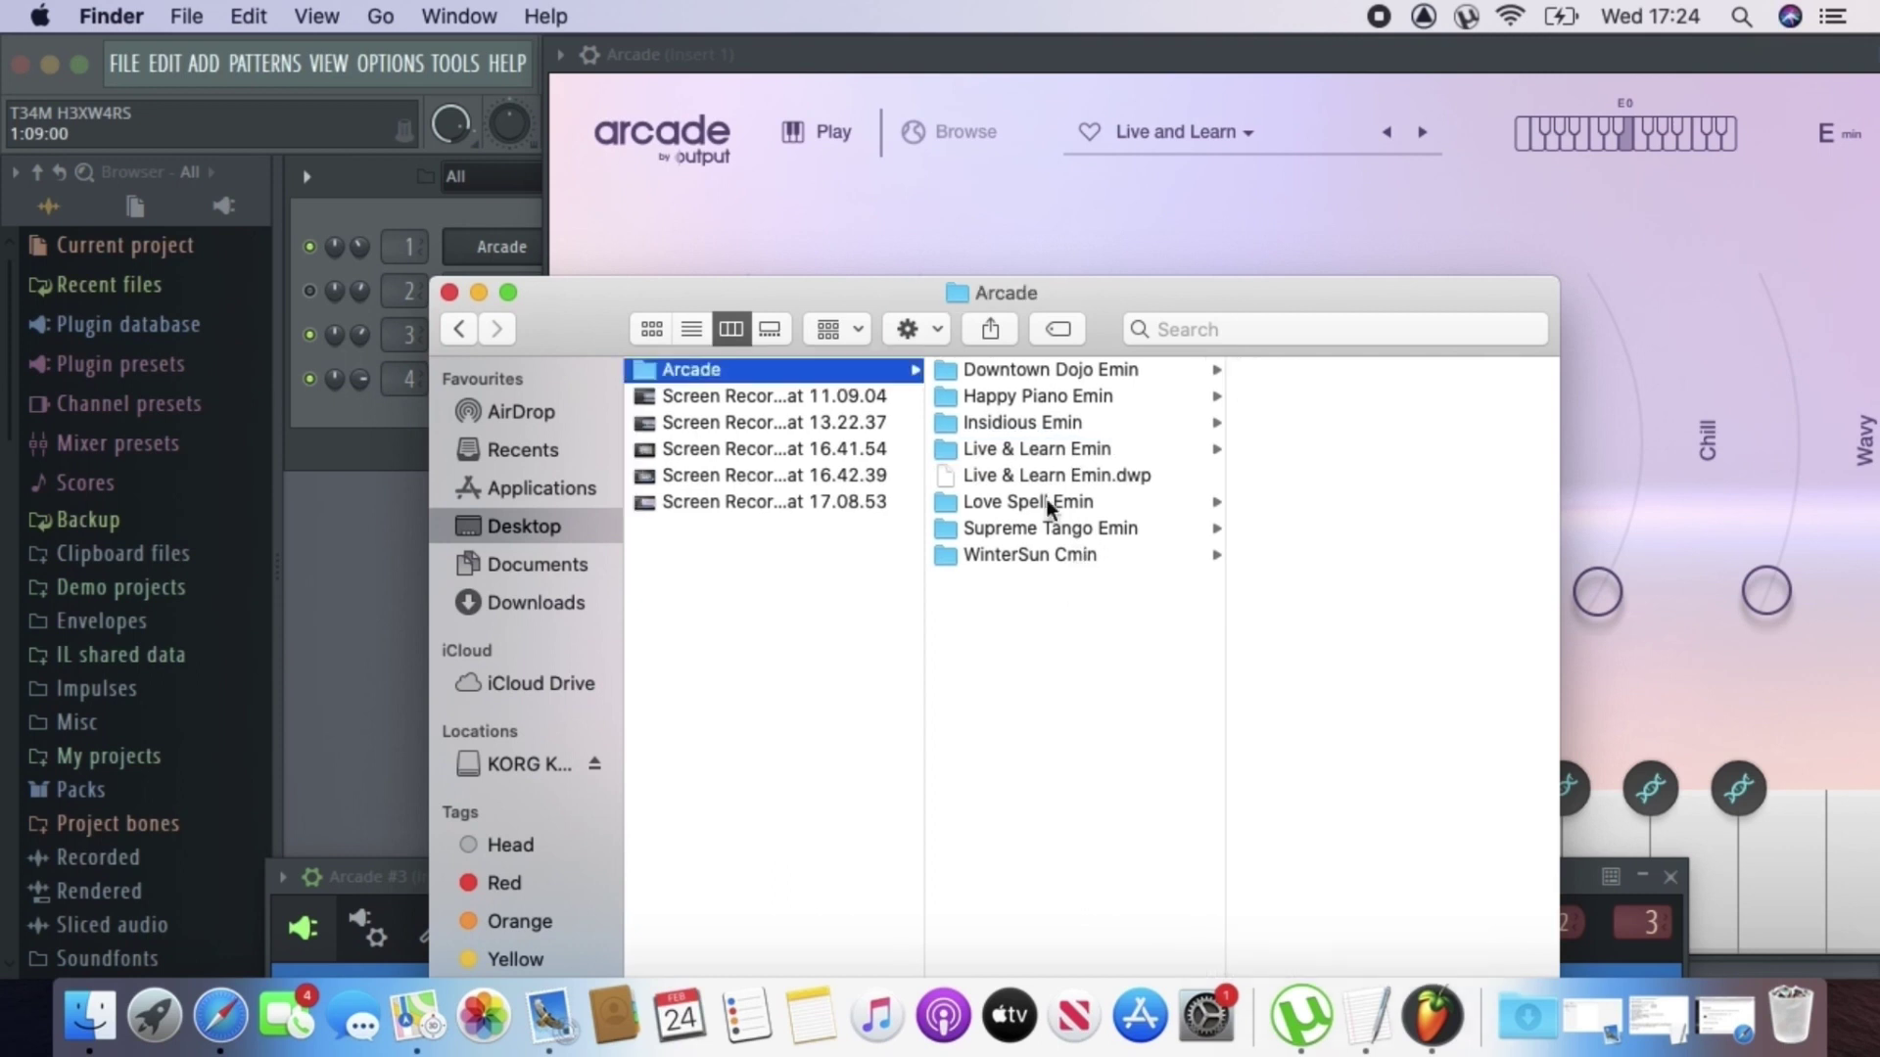
{"action": "left_click", "coordinate": [1019, 449]}
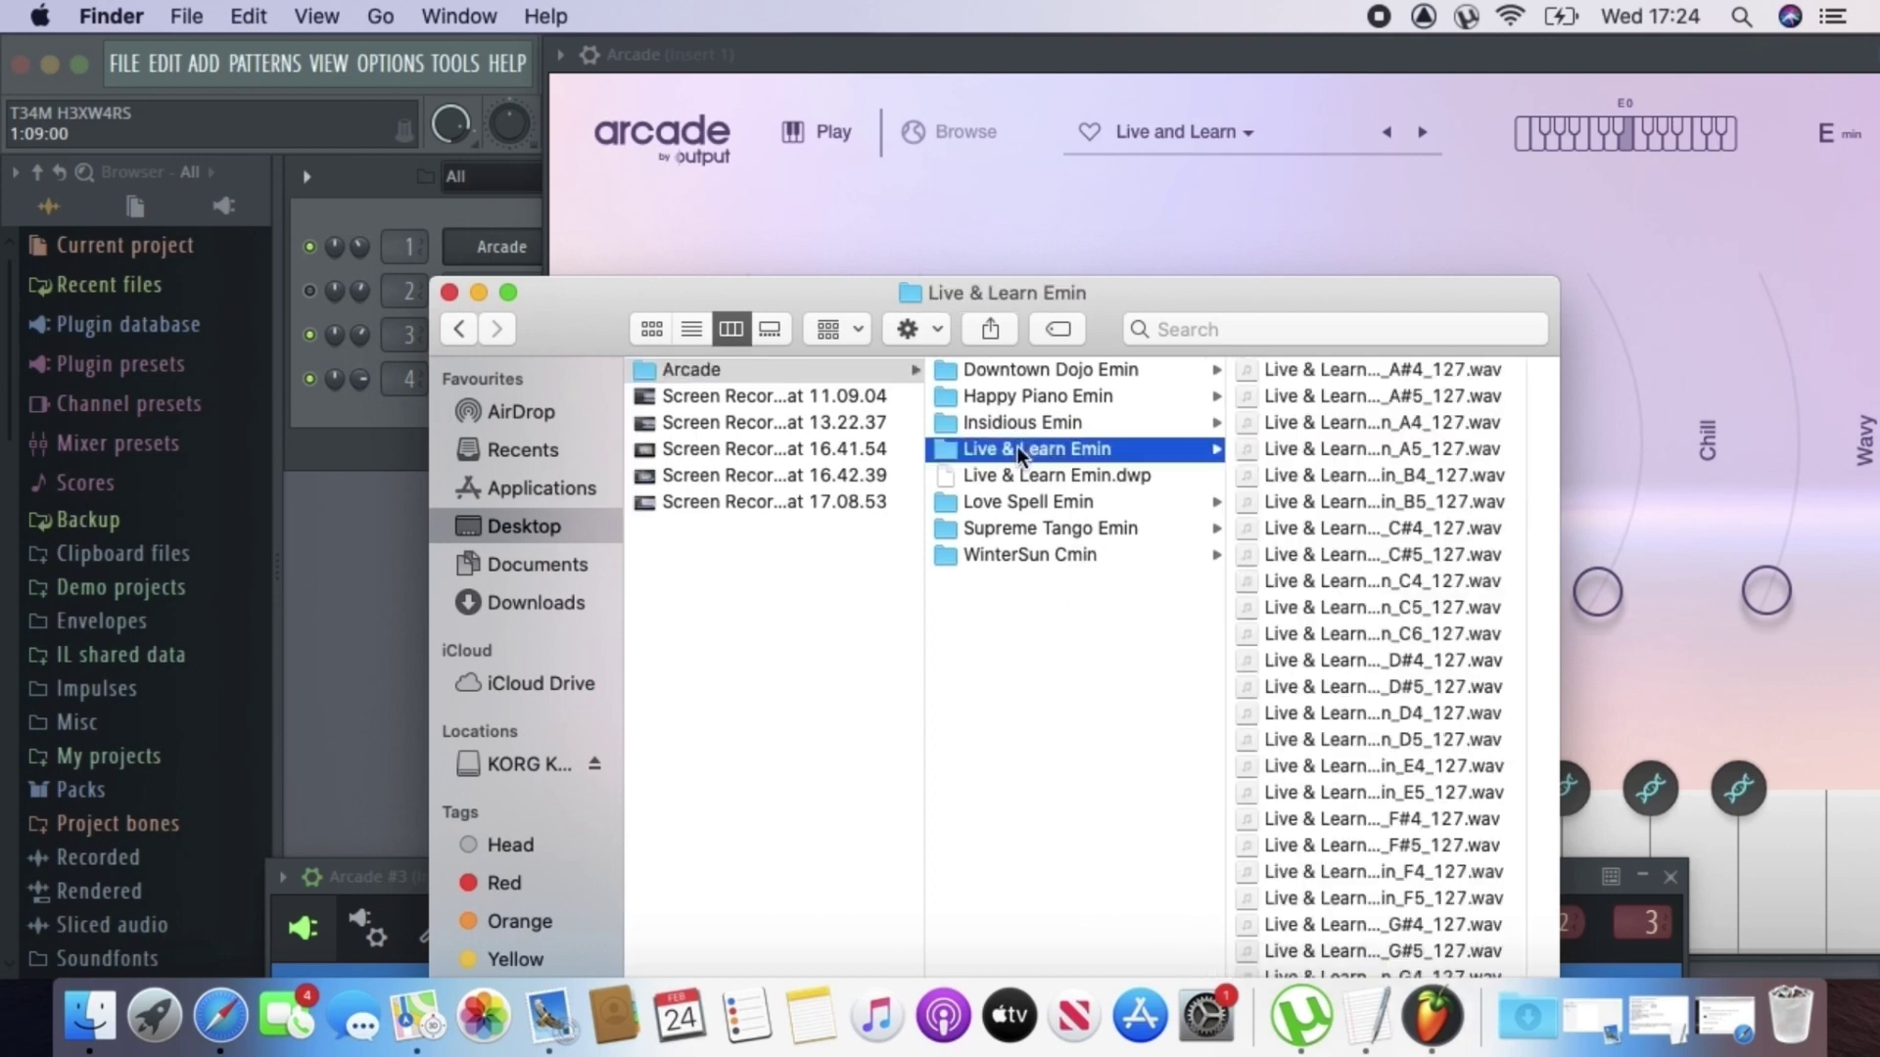
- AirDrop the Live & Learn Emin folder from Finder to the iPad
{"action": "left_click", "coordinate": [987, 333]}
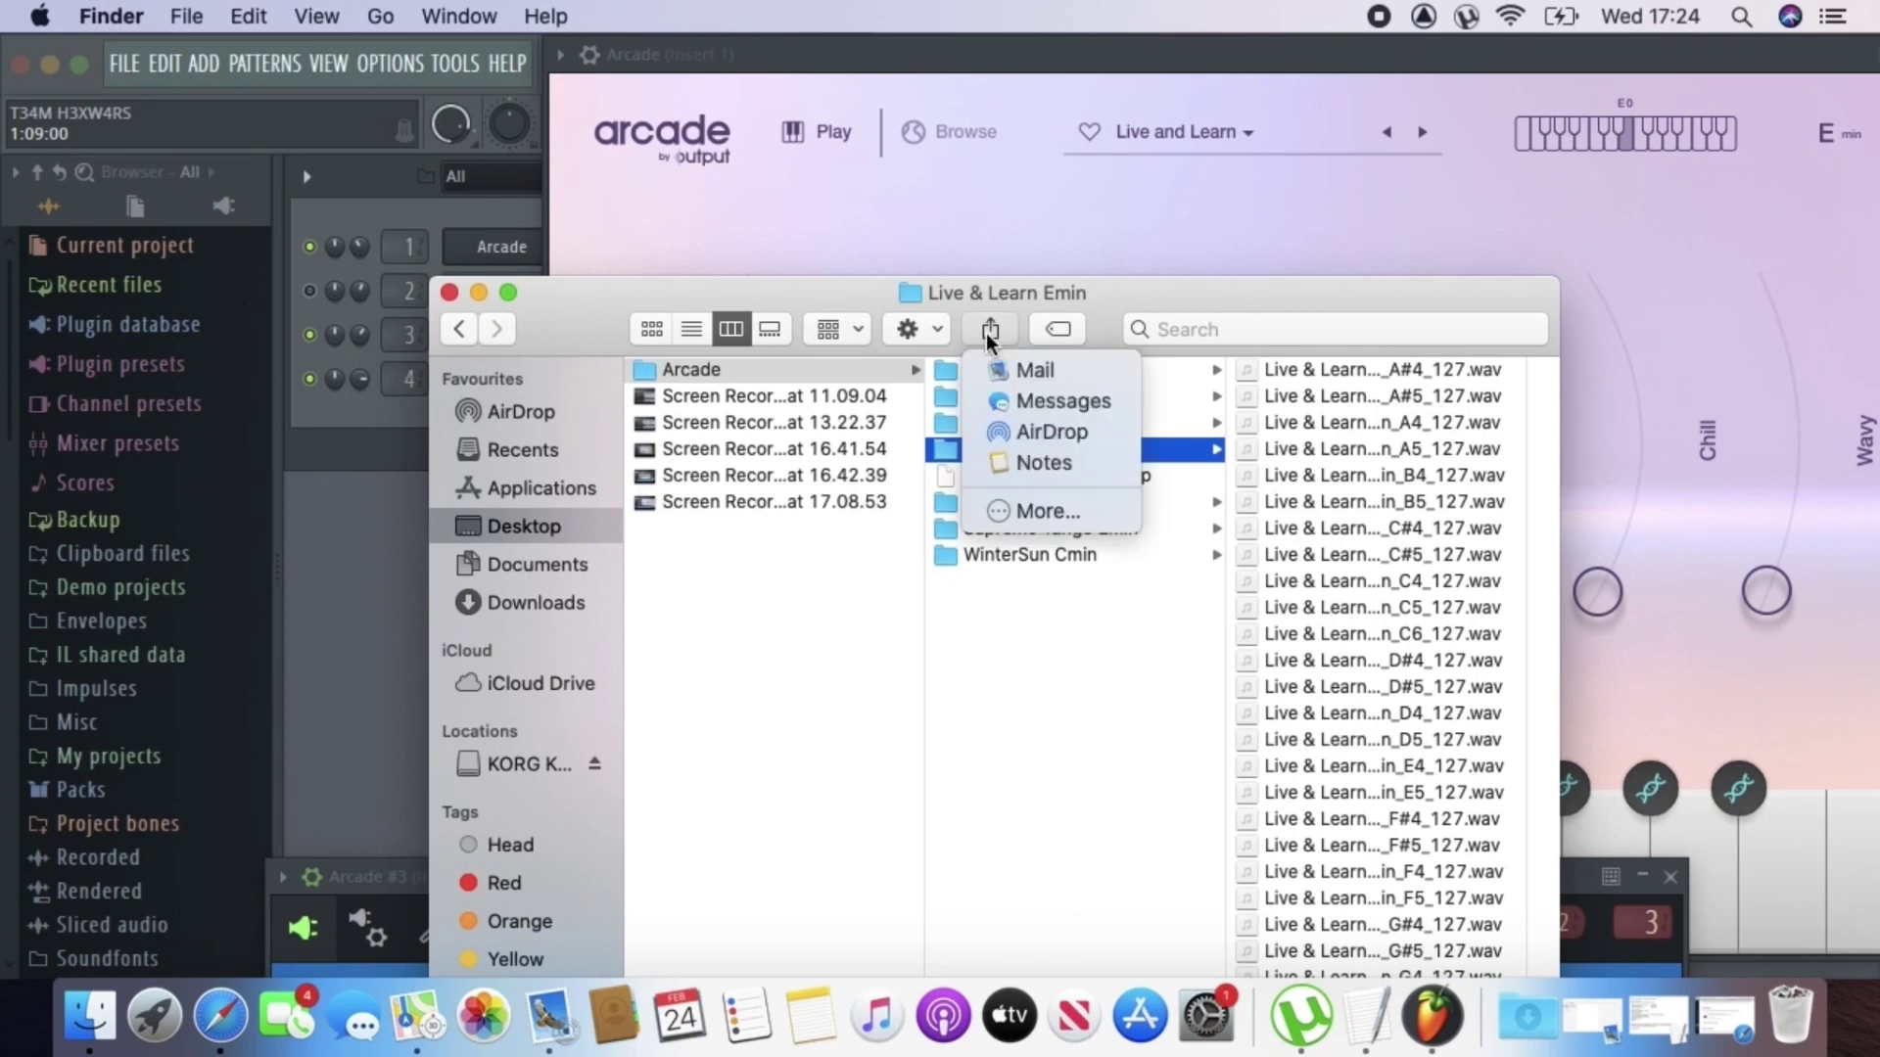
{"action": "left_click", "coordinate": [1020, 431]}
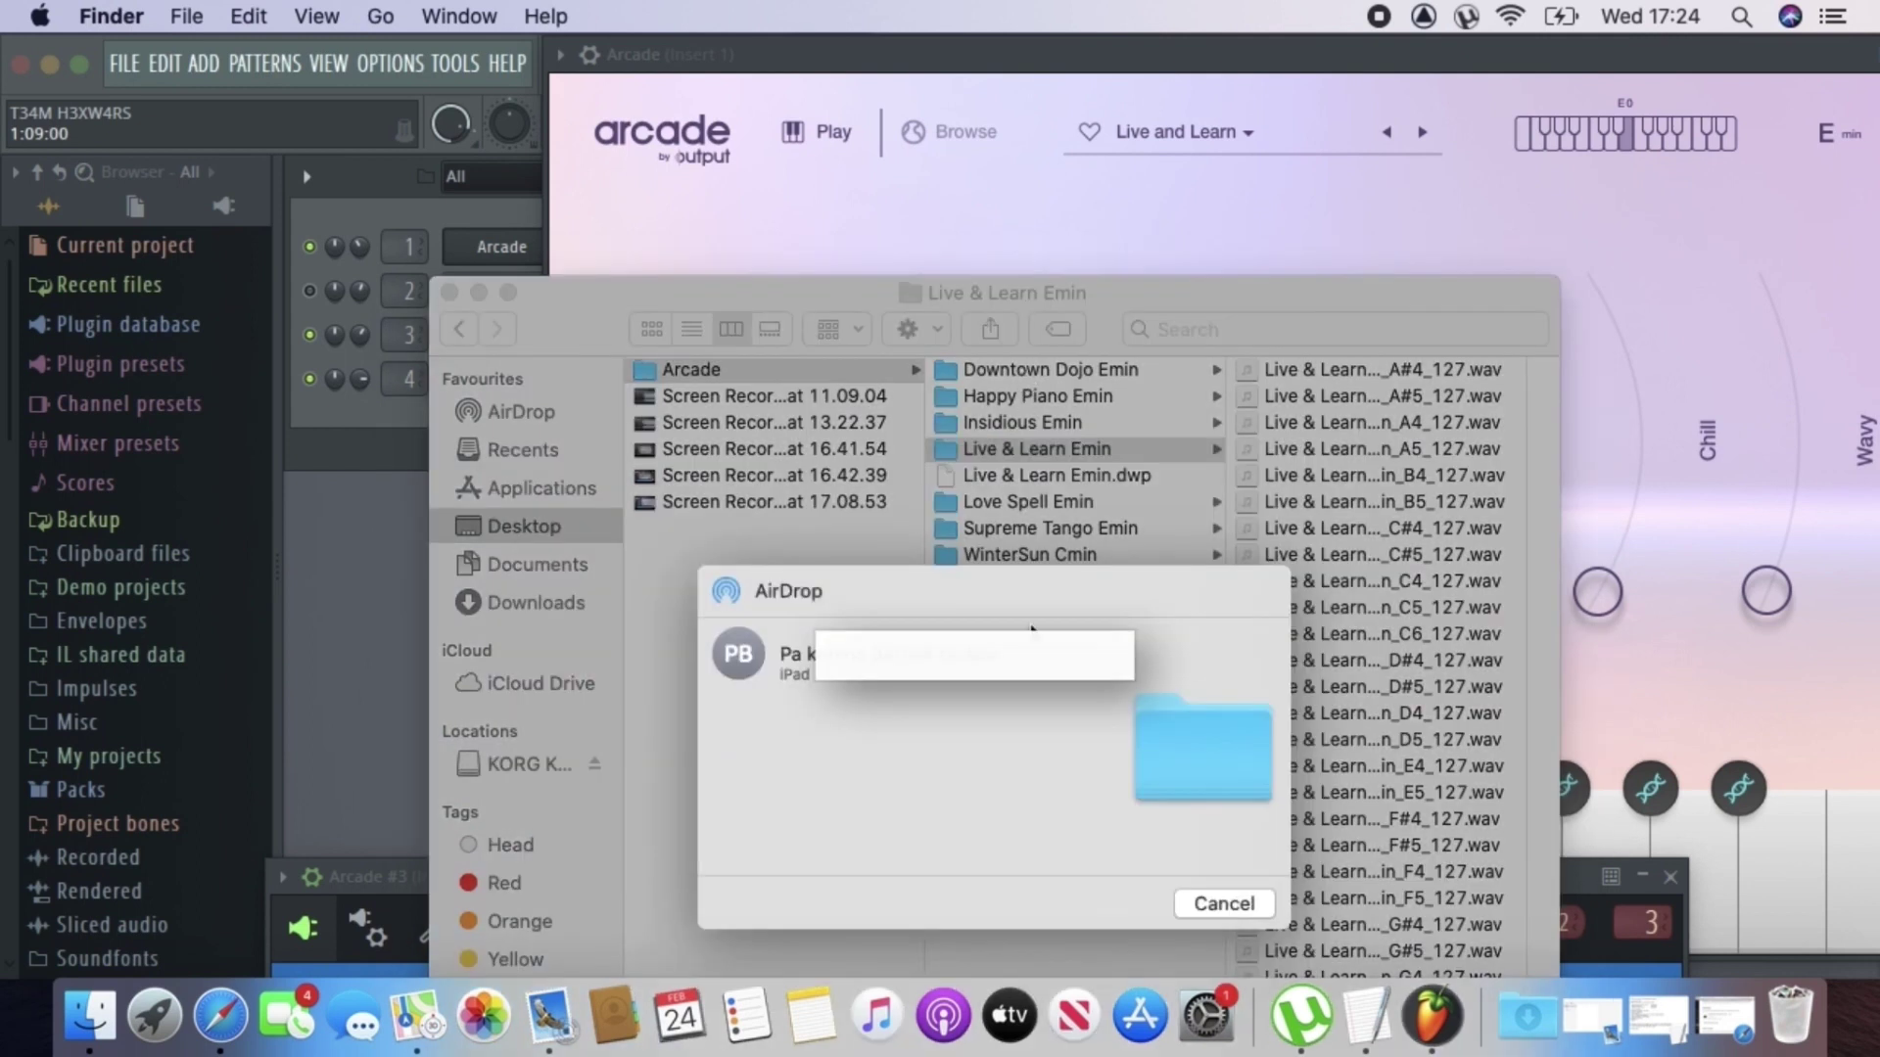
{"action": "left_click", "coordinate": [737, 652]}
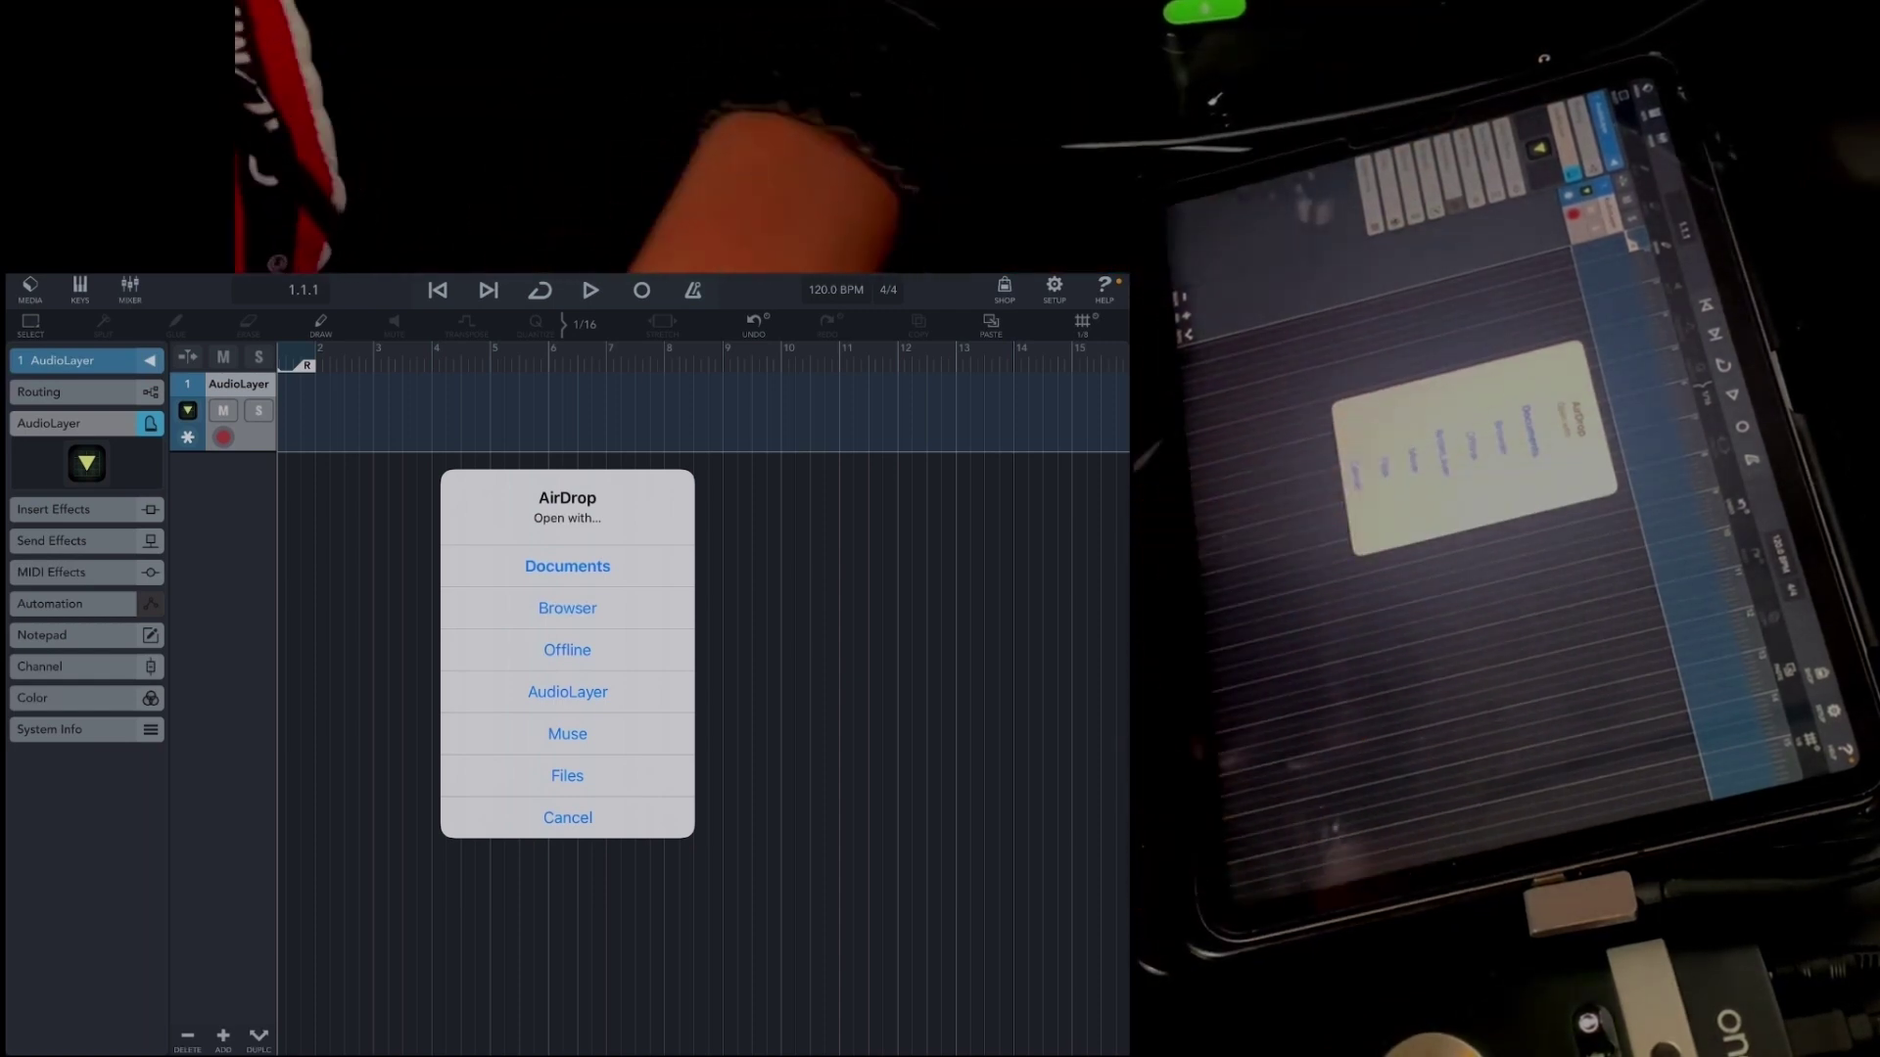
- Save the Live & Learn Emin folder to On My iPad, replacing the existing copy, then go Home
{"action": "left_click", "coordinate": [567, 776]}
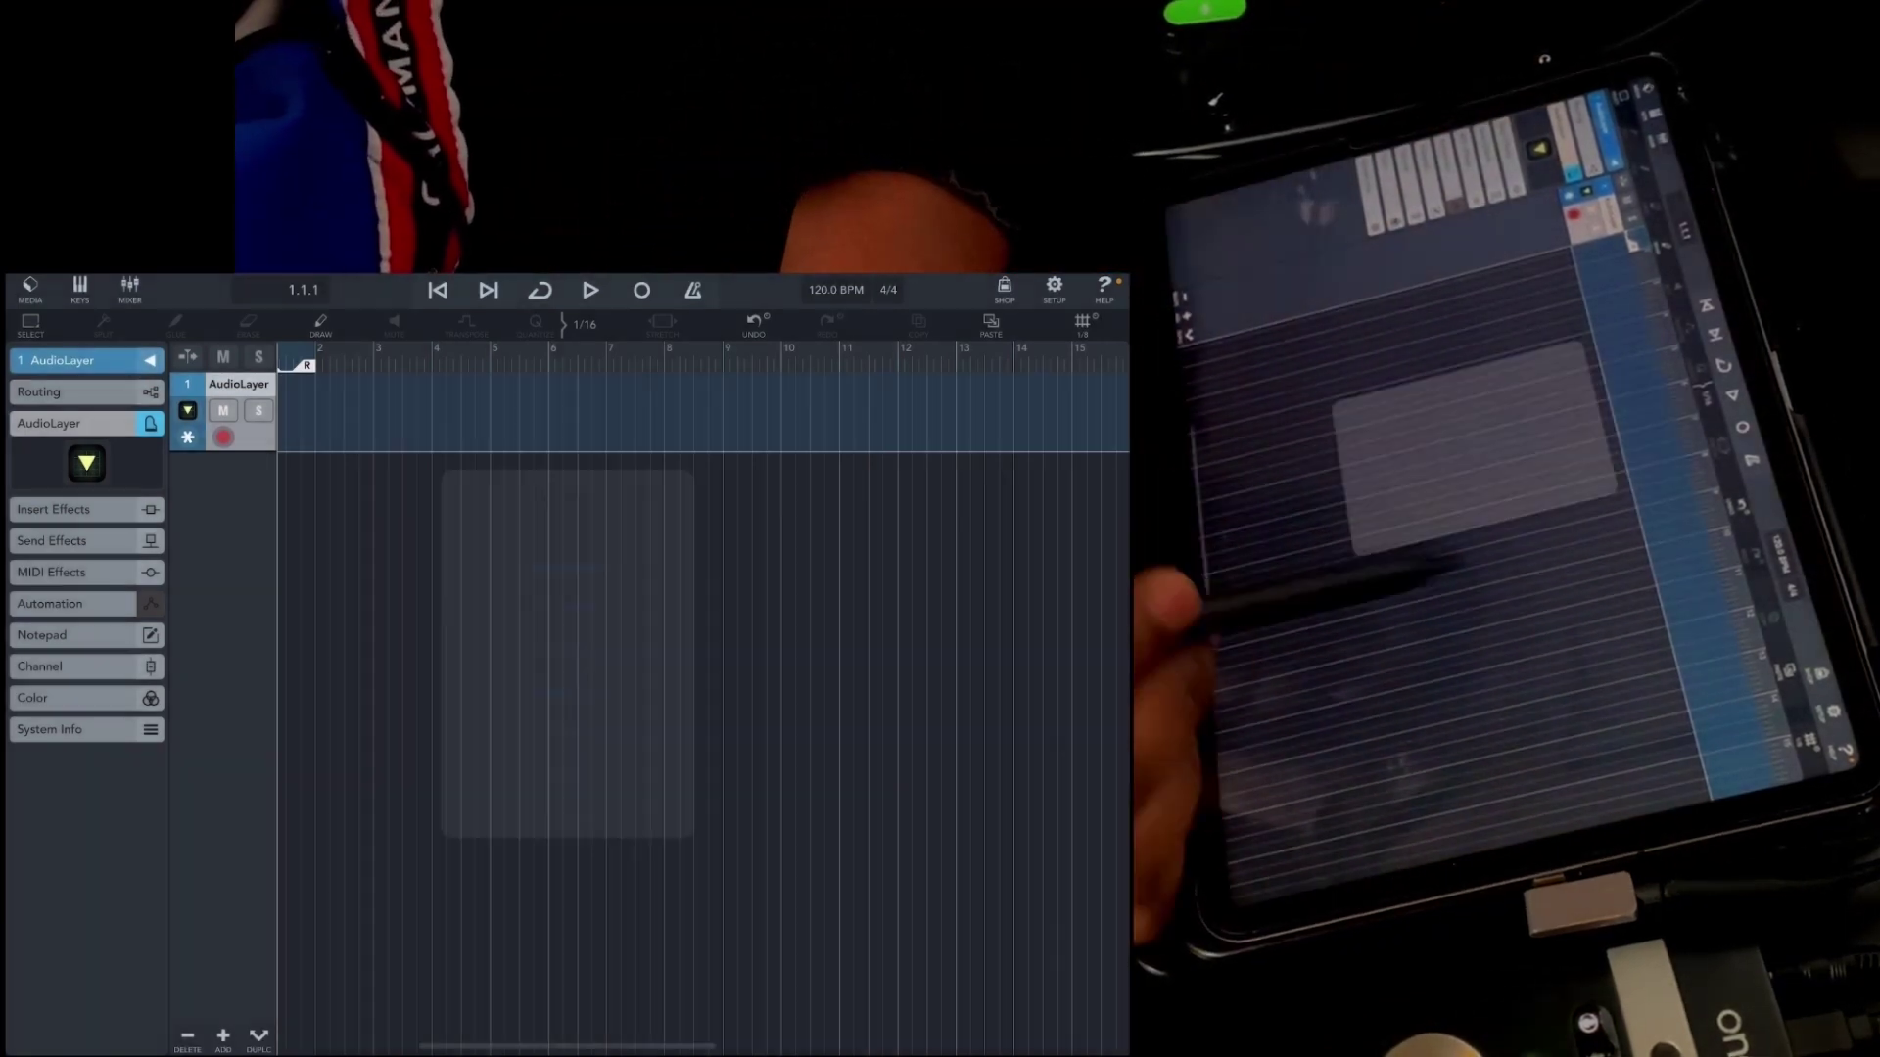
{"action": "left_click", "coordinate": [874, 524]}
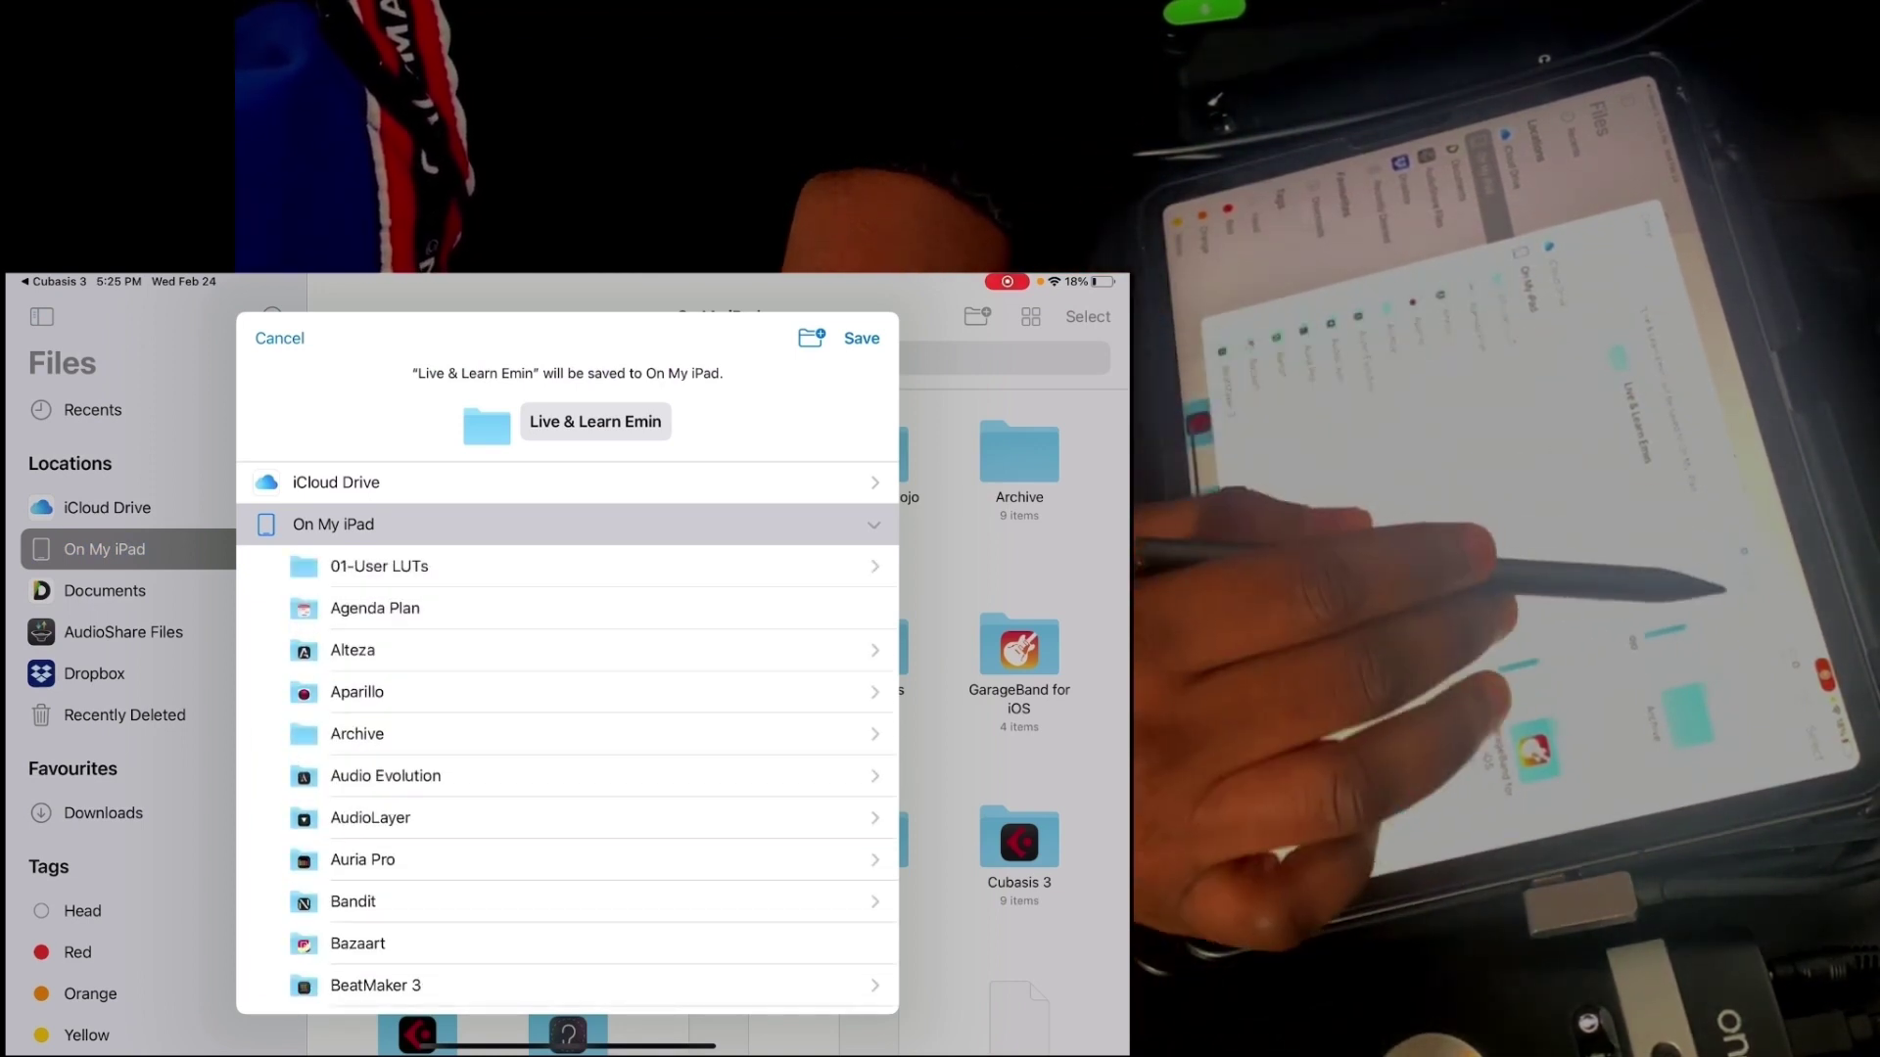
{"action": "left_click", "coordinate": [862, 338]}
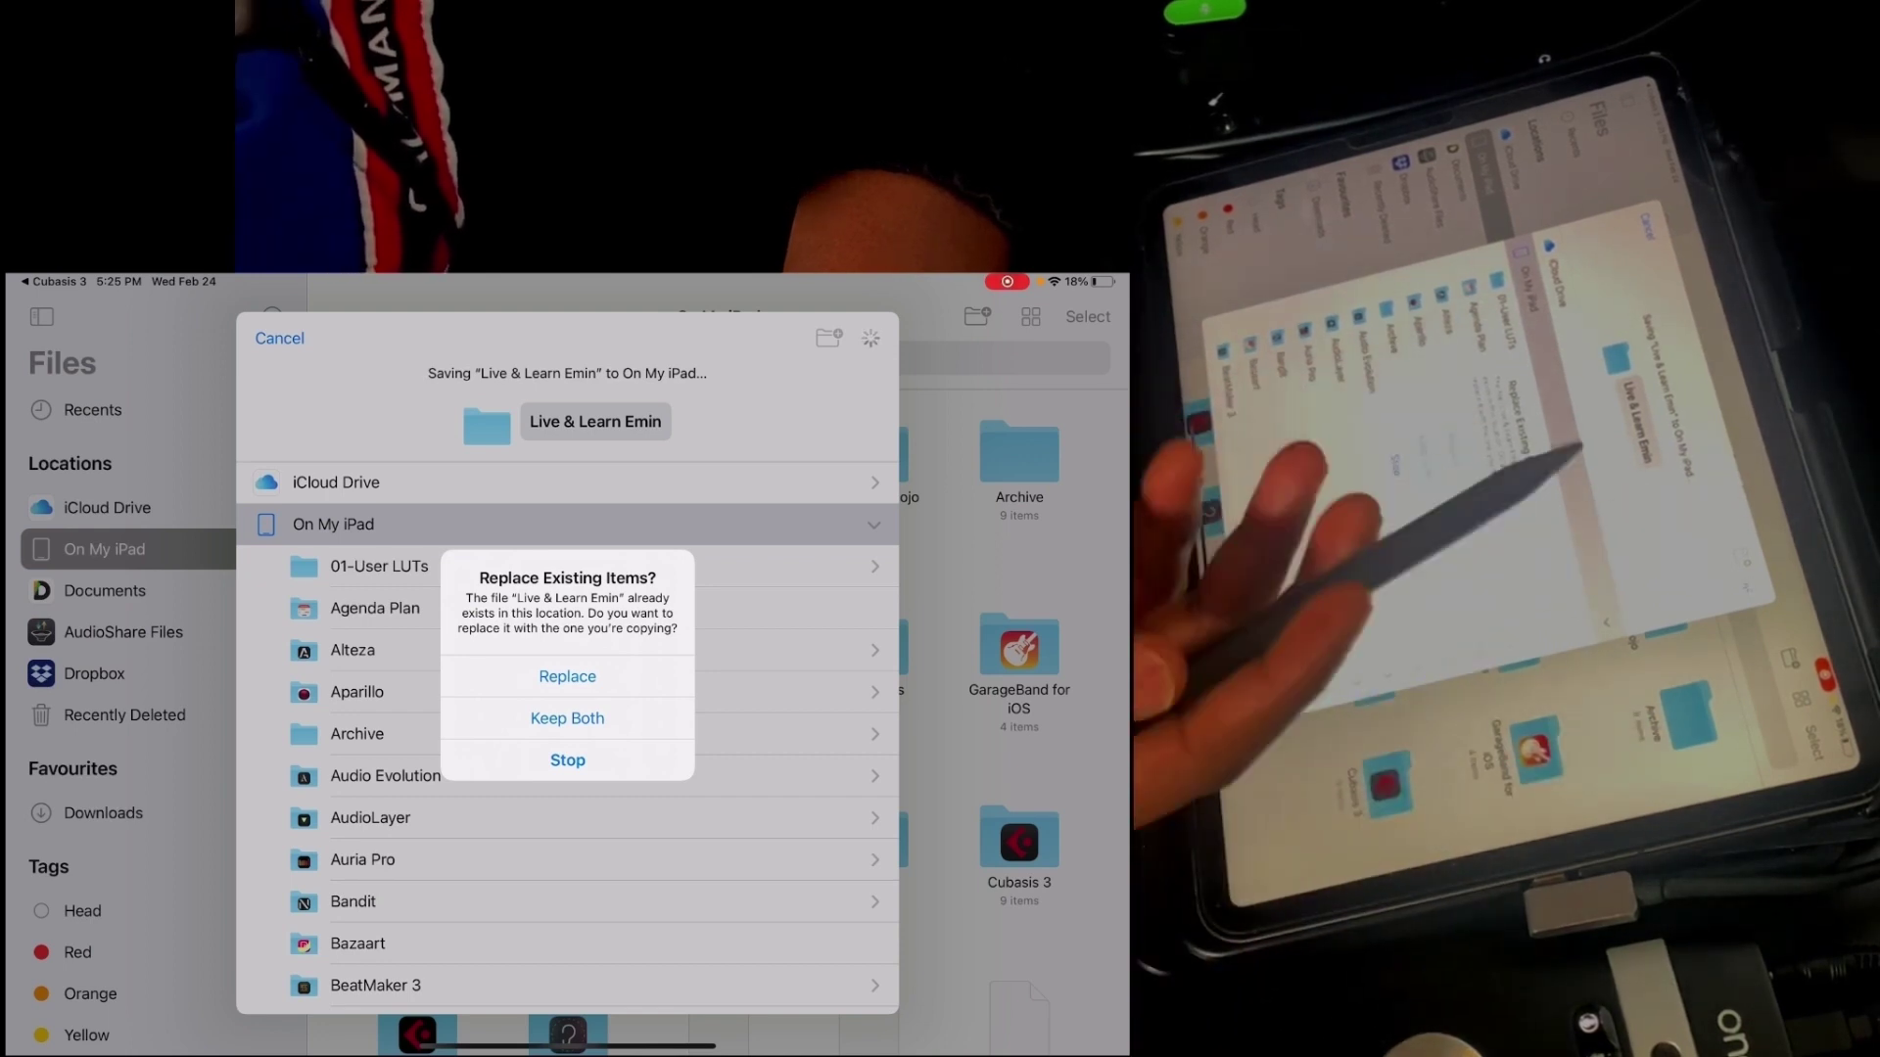
{"action": "left_click", "coordinate": [567, 676]}
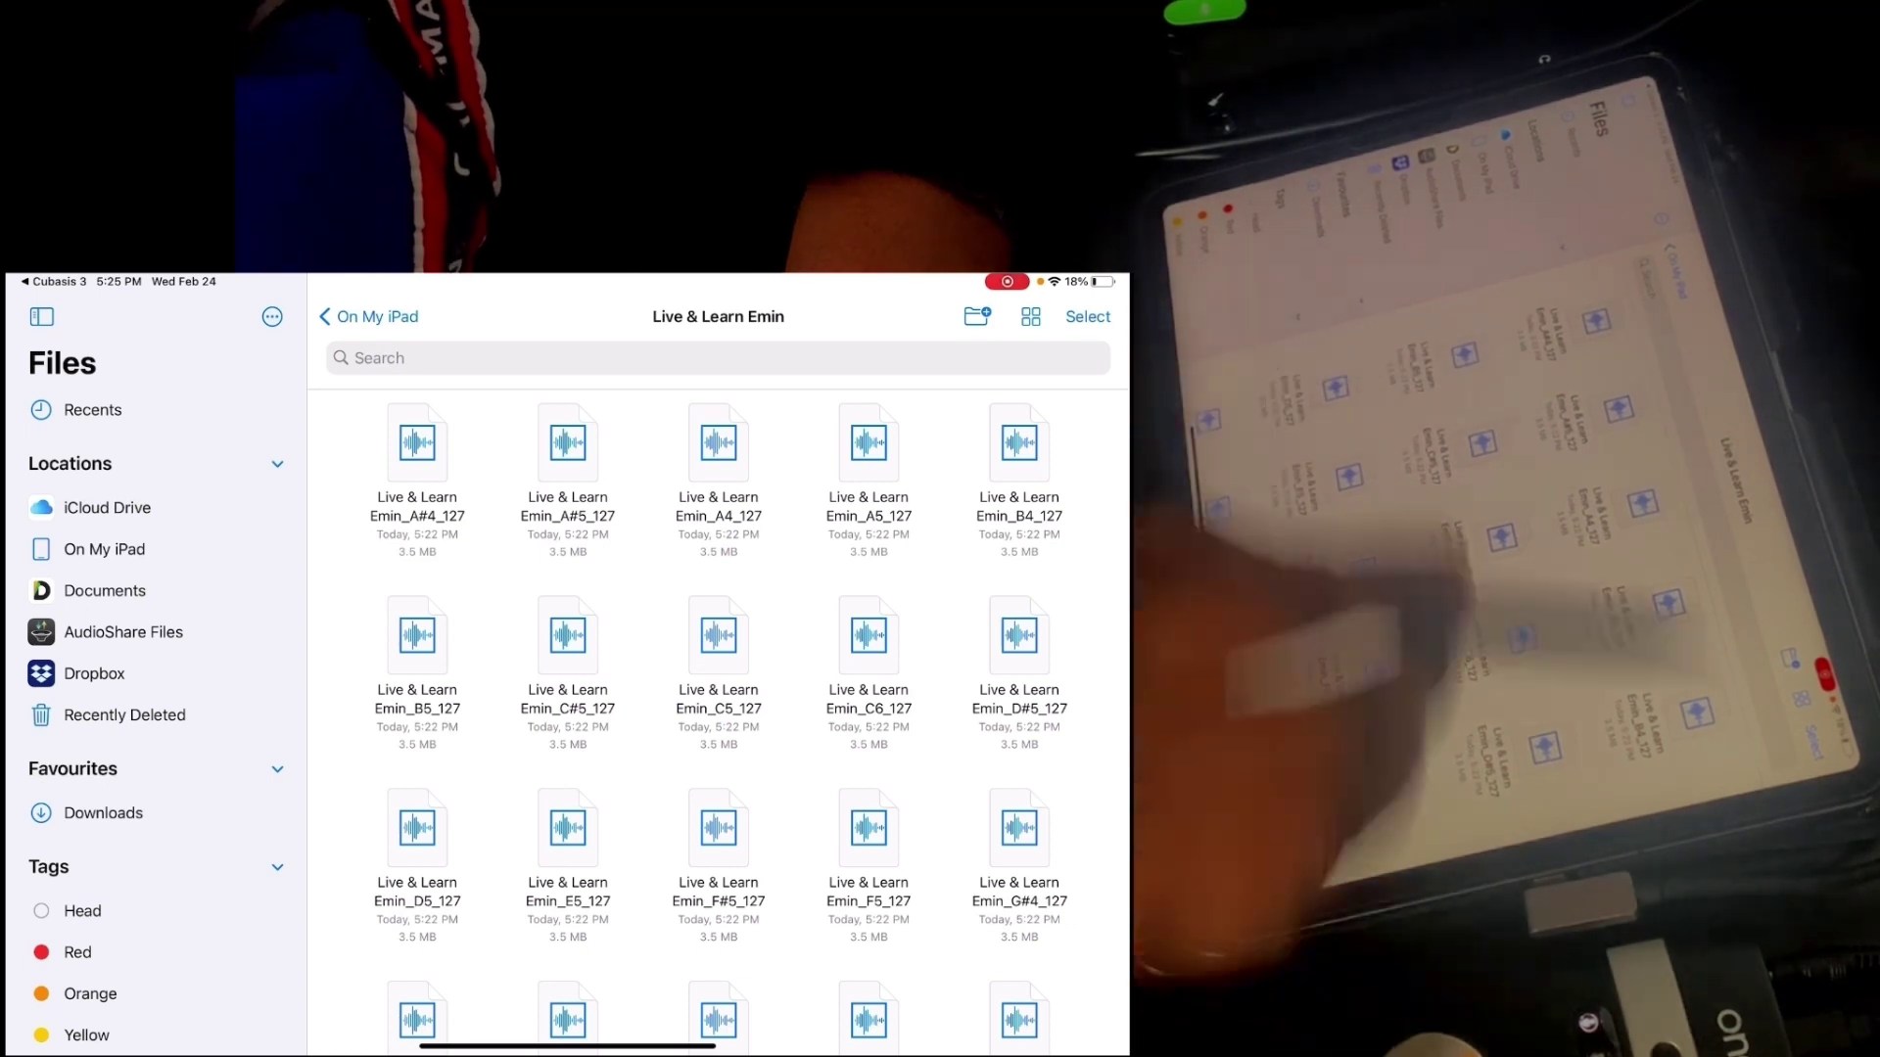
{"action": "scroll", "coordinate": [719, 724], "scroll_direction": "up", "scroll_amount": 1}
{"action": "left_click_drag", "start_coordinate": [323, 686], "coordinate": [392, 685]}
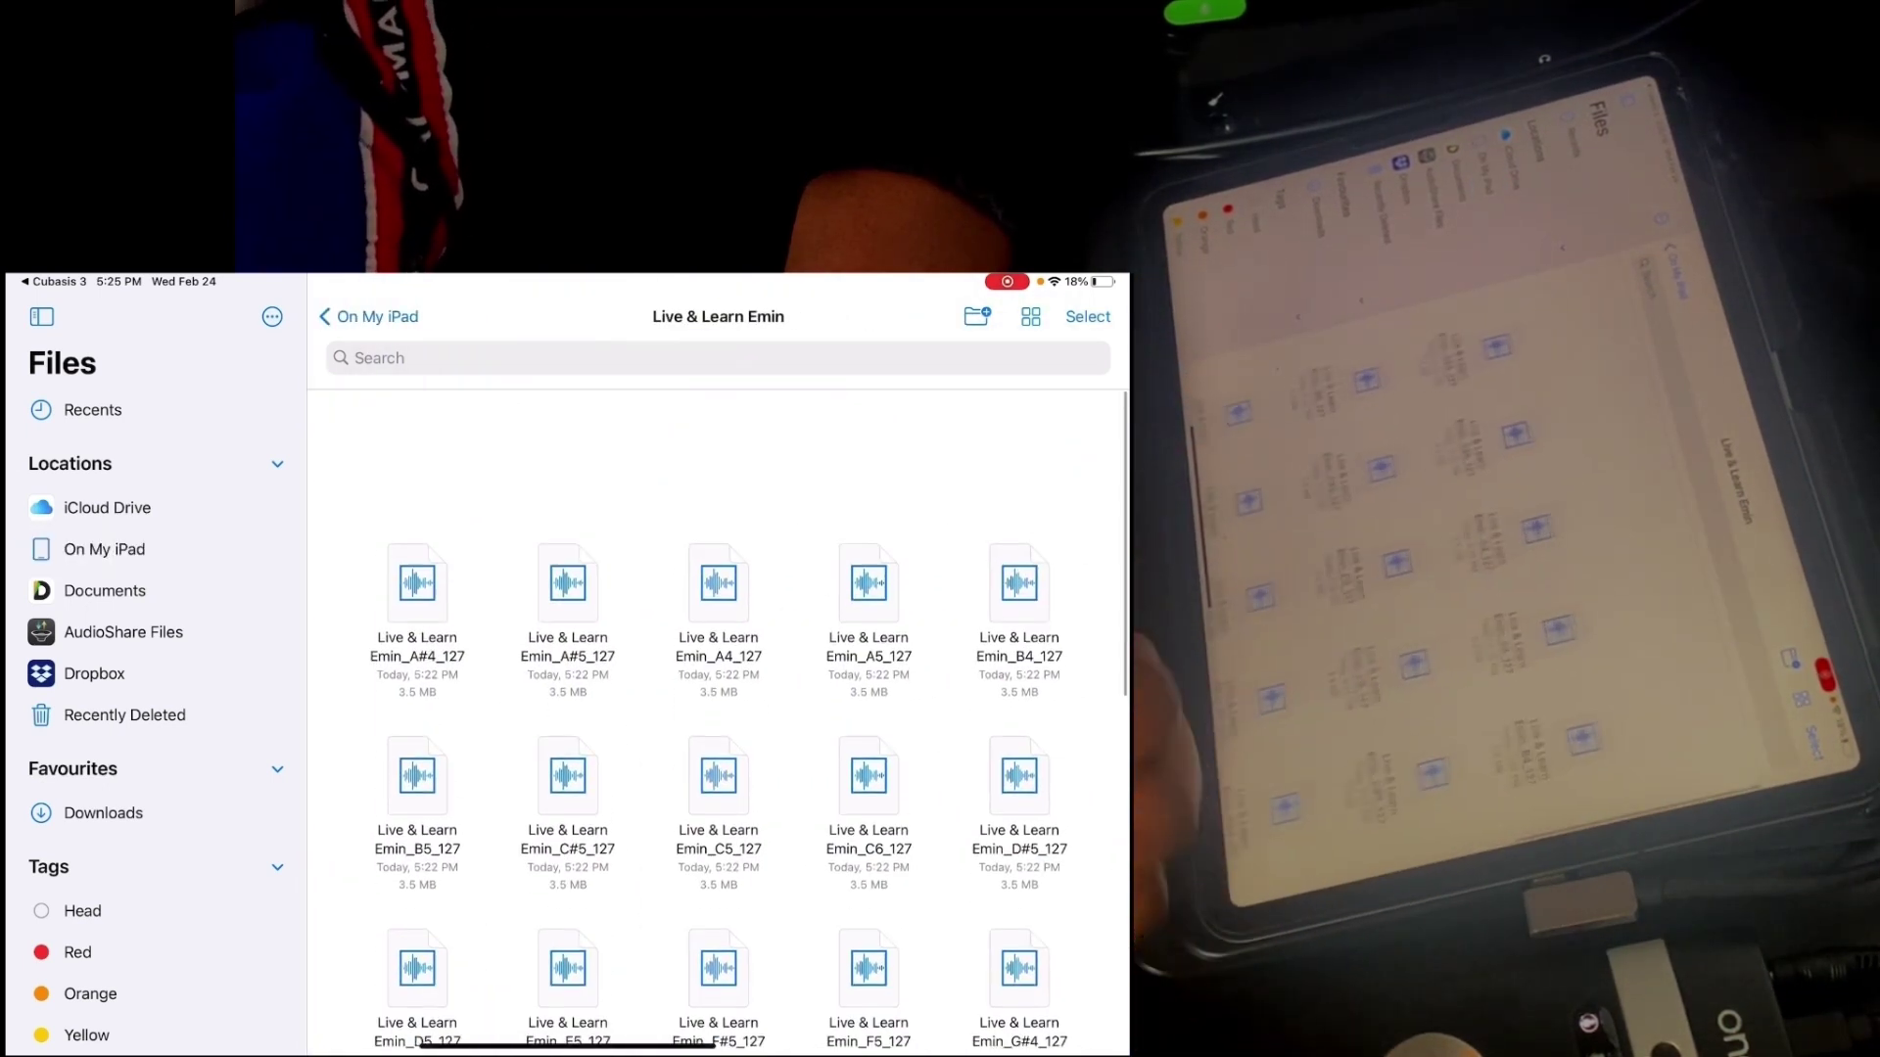
{"action": "left_click_drag", "start_coordinate": [568, 1045], "coordinate": [568, 685]}
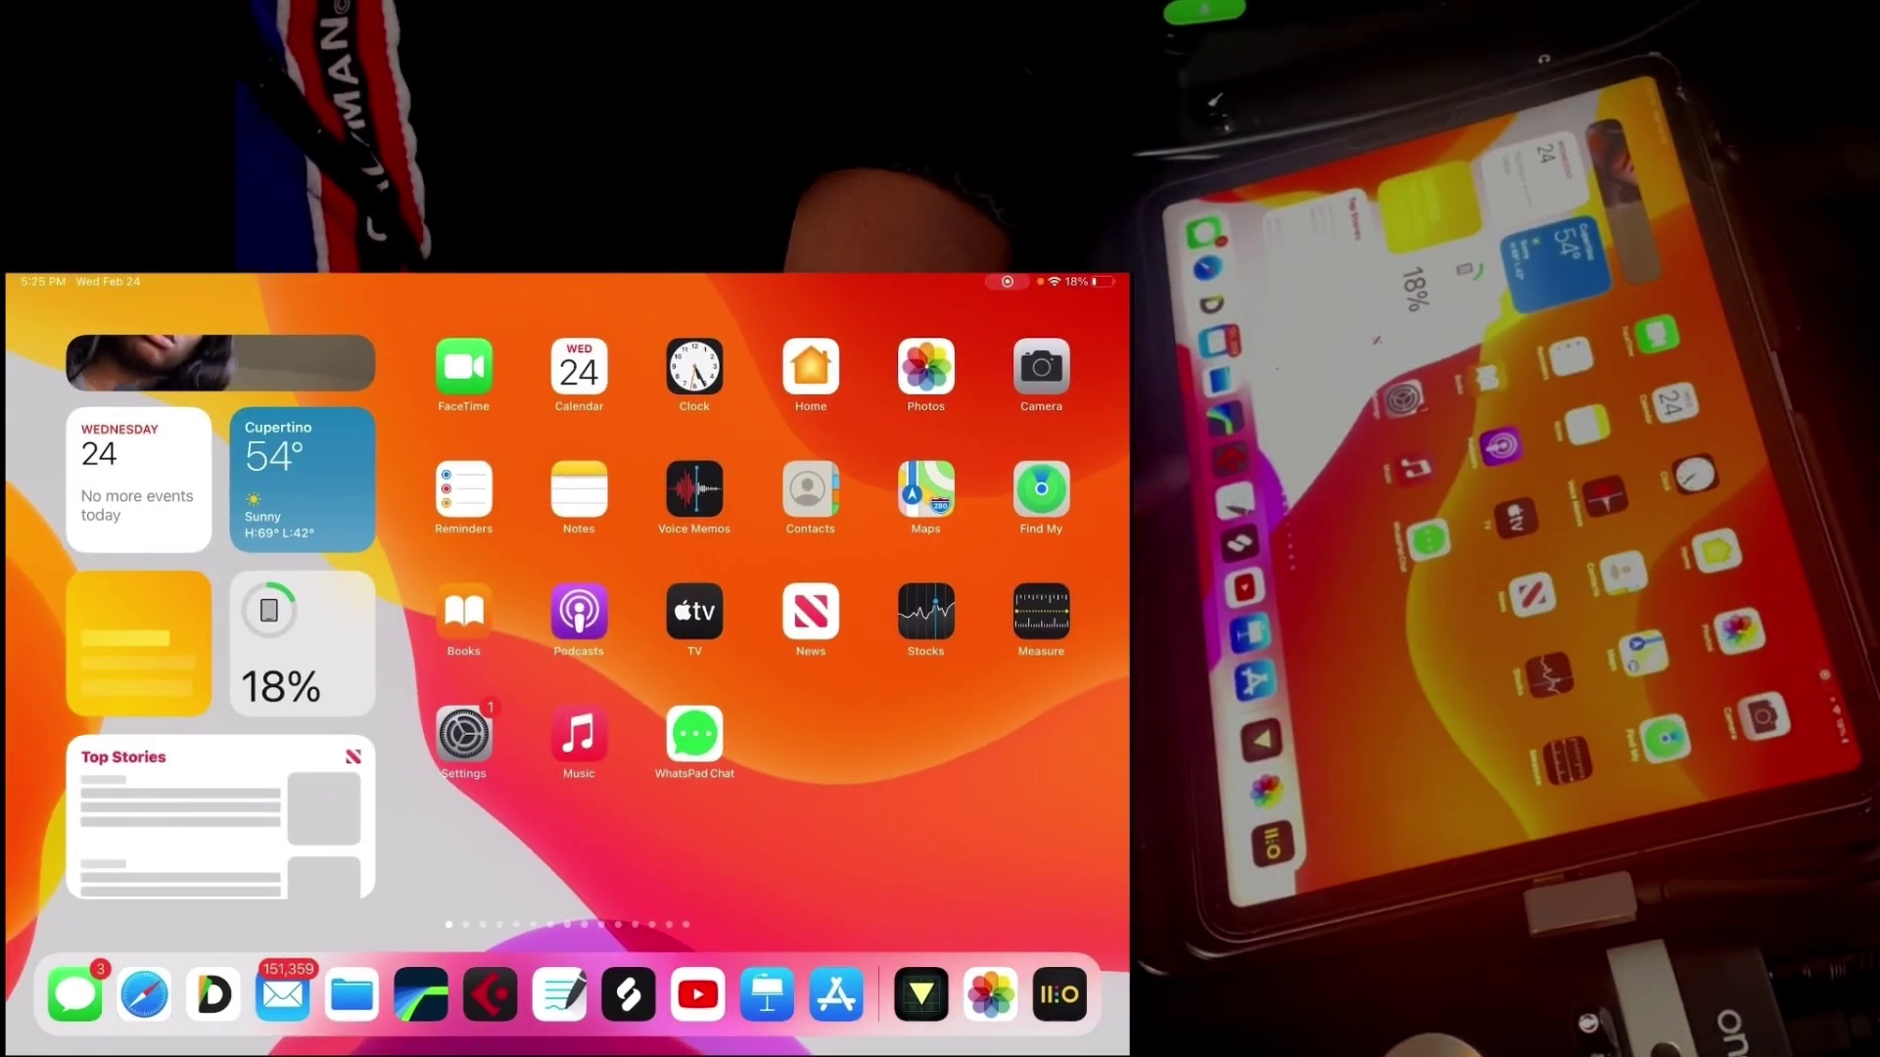
- Open Cubasis, extend the loop range to bar 9, and open the AudioLayer editor
{"action": "left_click", "coordinate": [489, 994]}
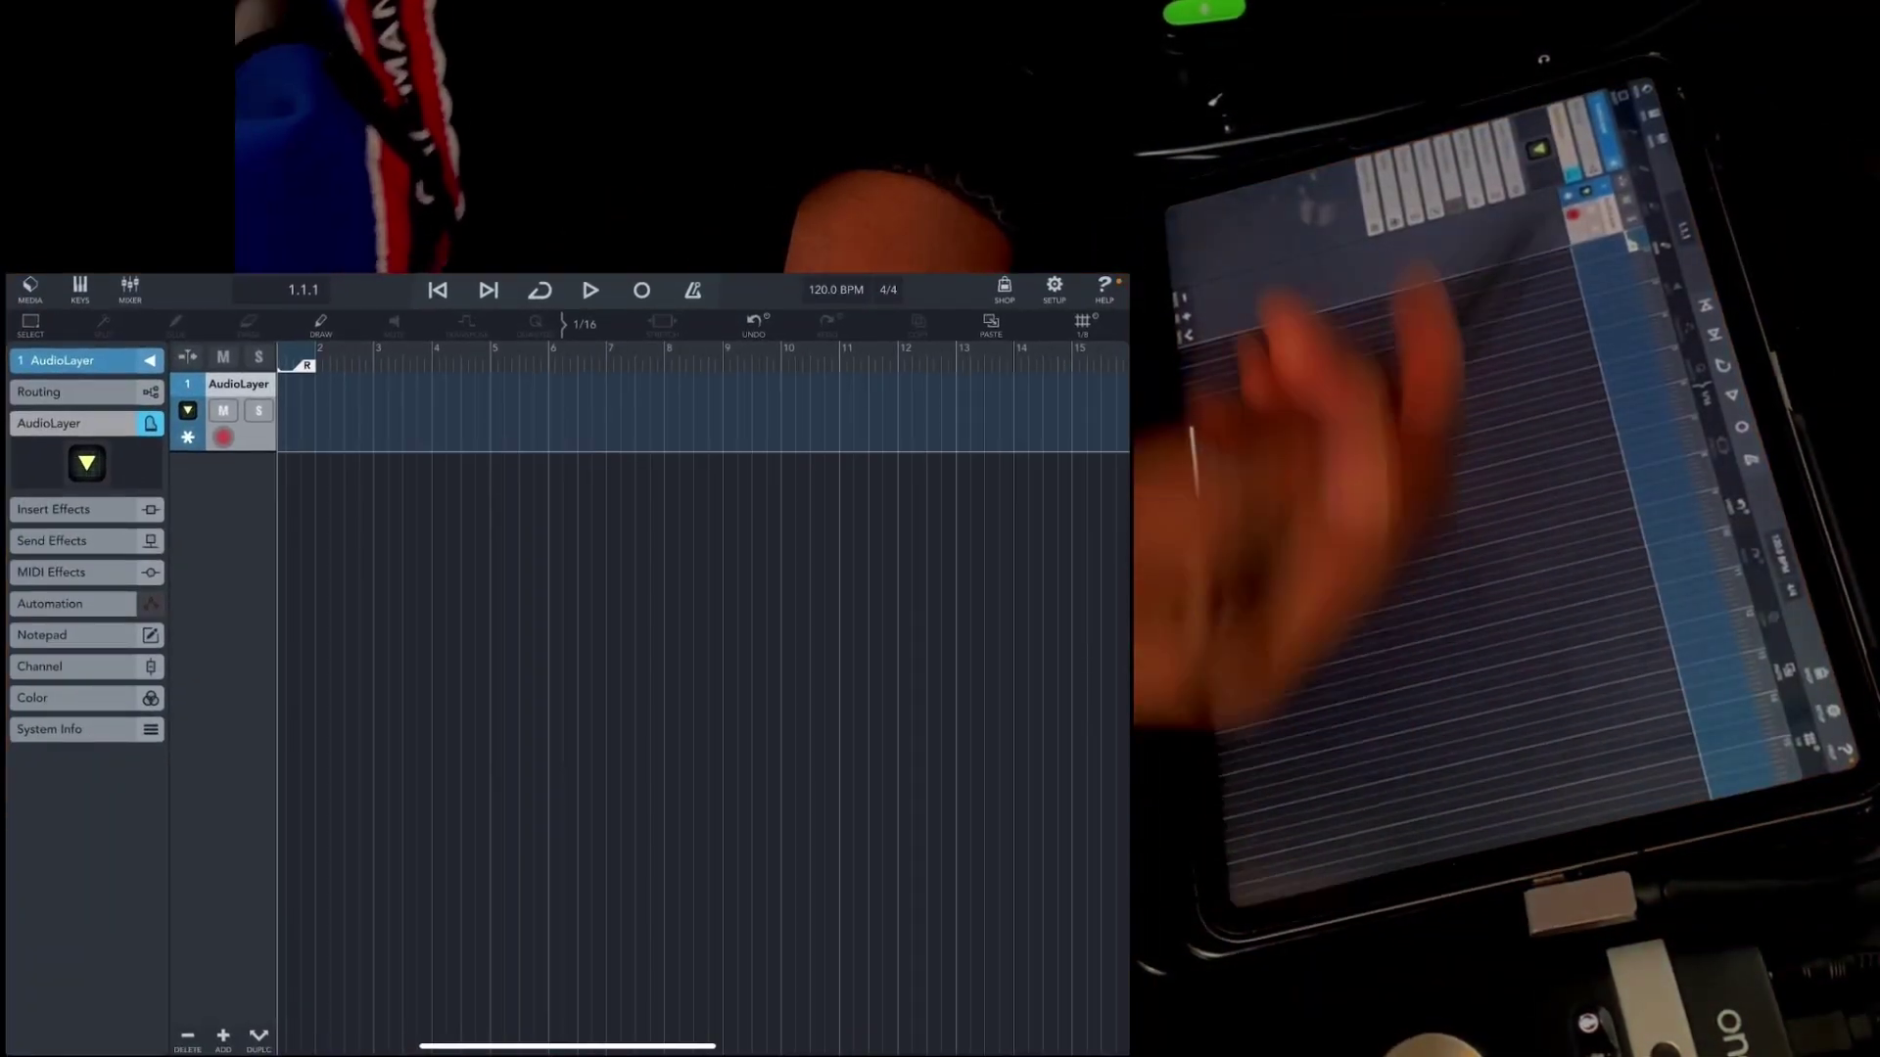
{"action": "left_click_drag", "start_coordinate": [306, 365], "coordinate": [722, 365]}
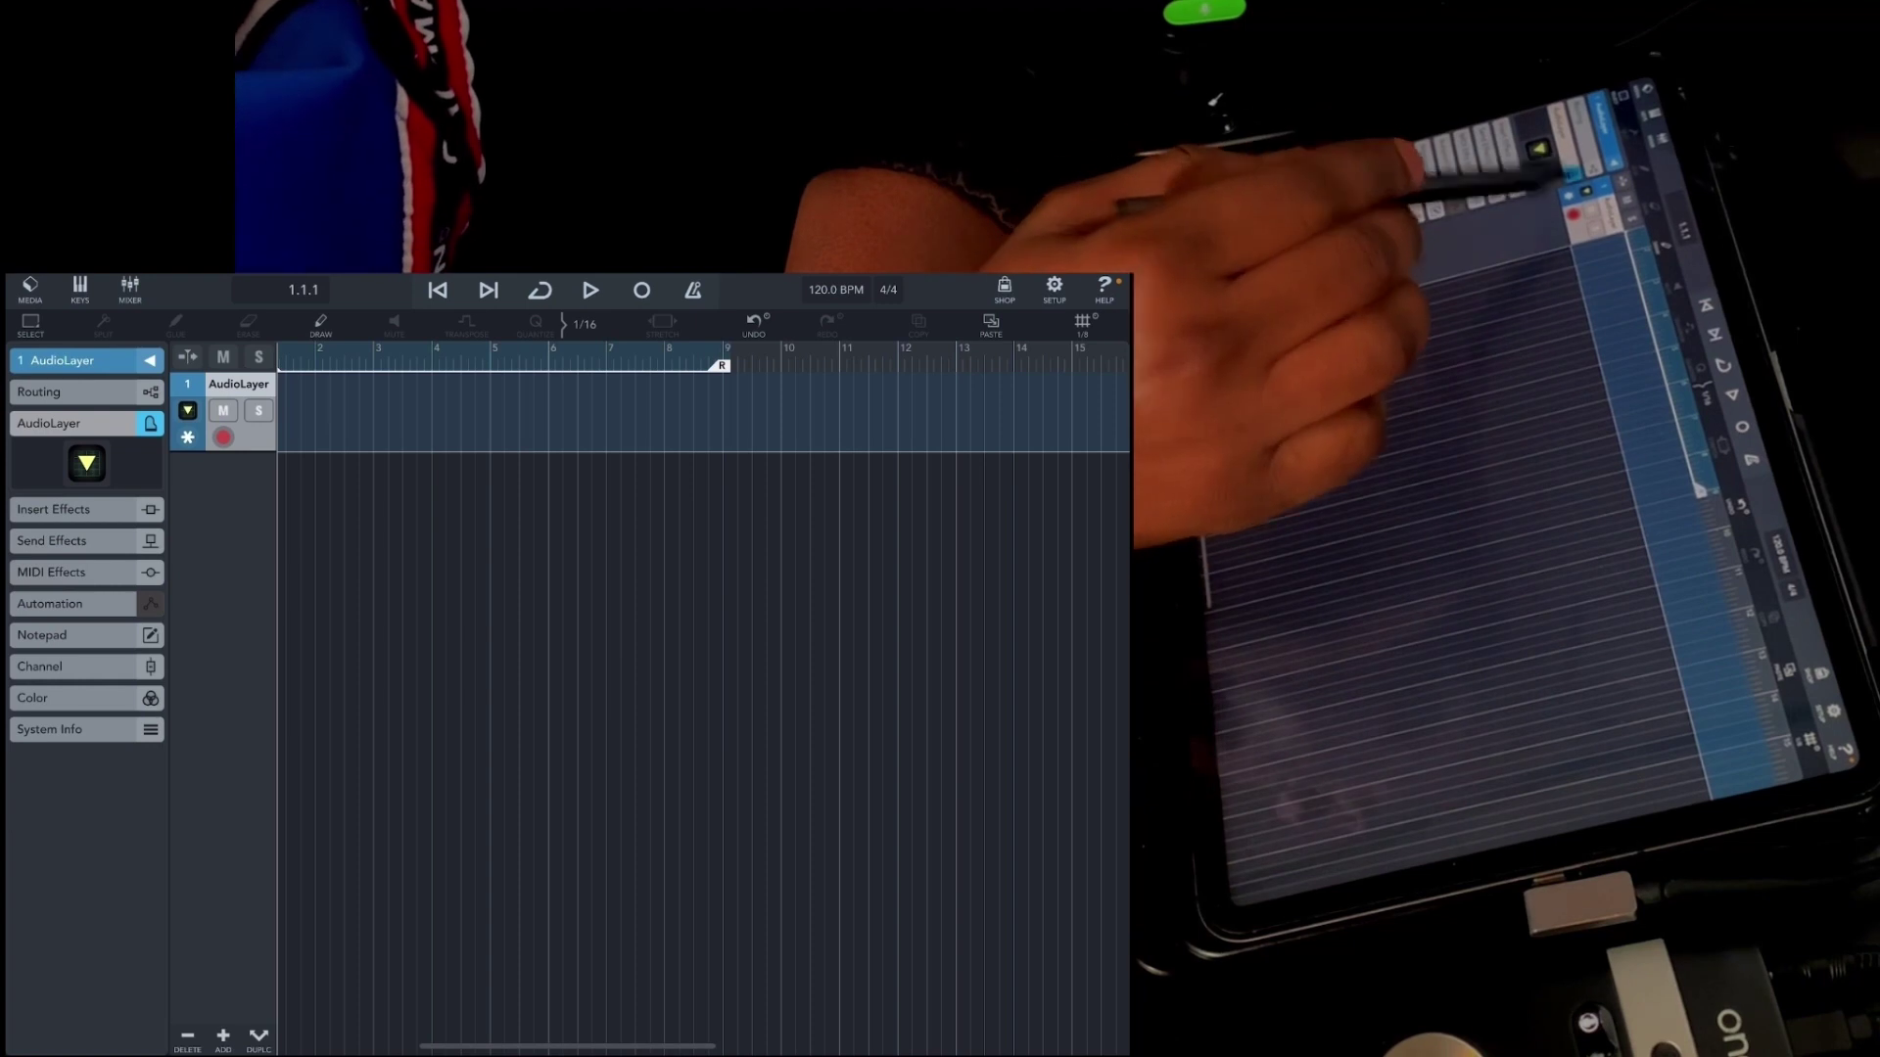
{"action": "left_click", "coordinate": [86, 463]}
{"action": "left_click", "coordinate": [488, 918]}
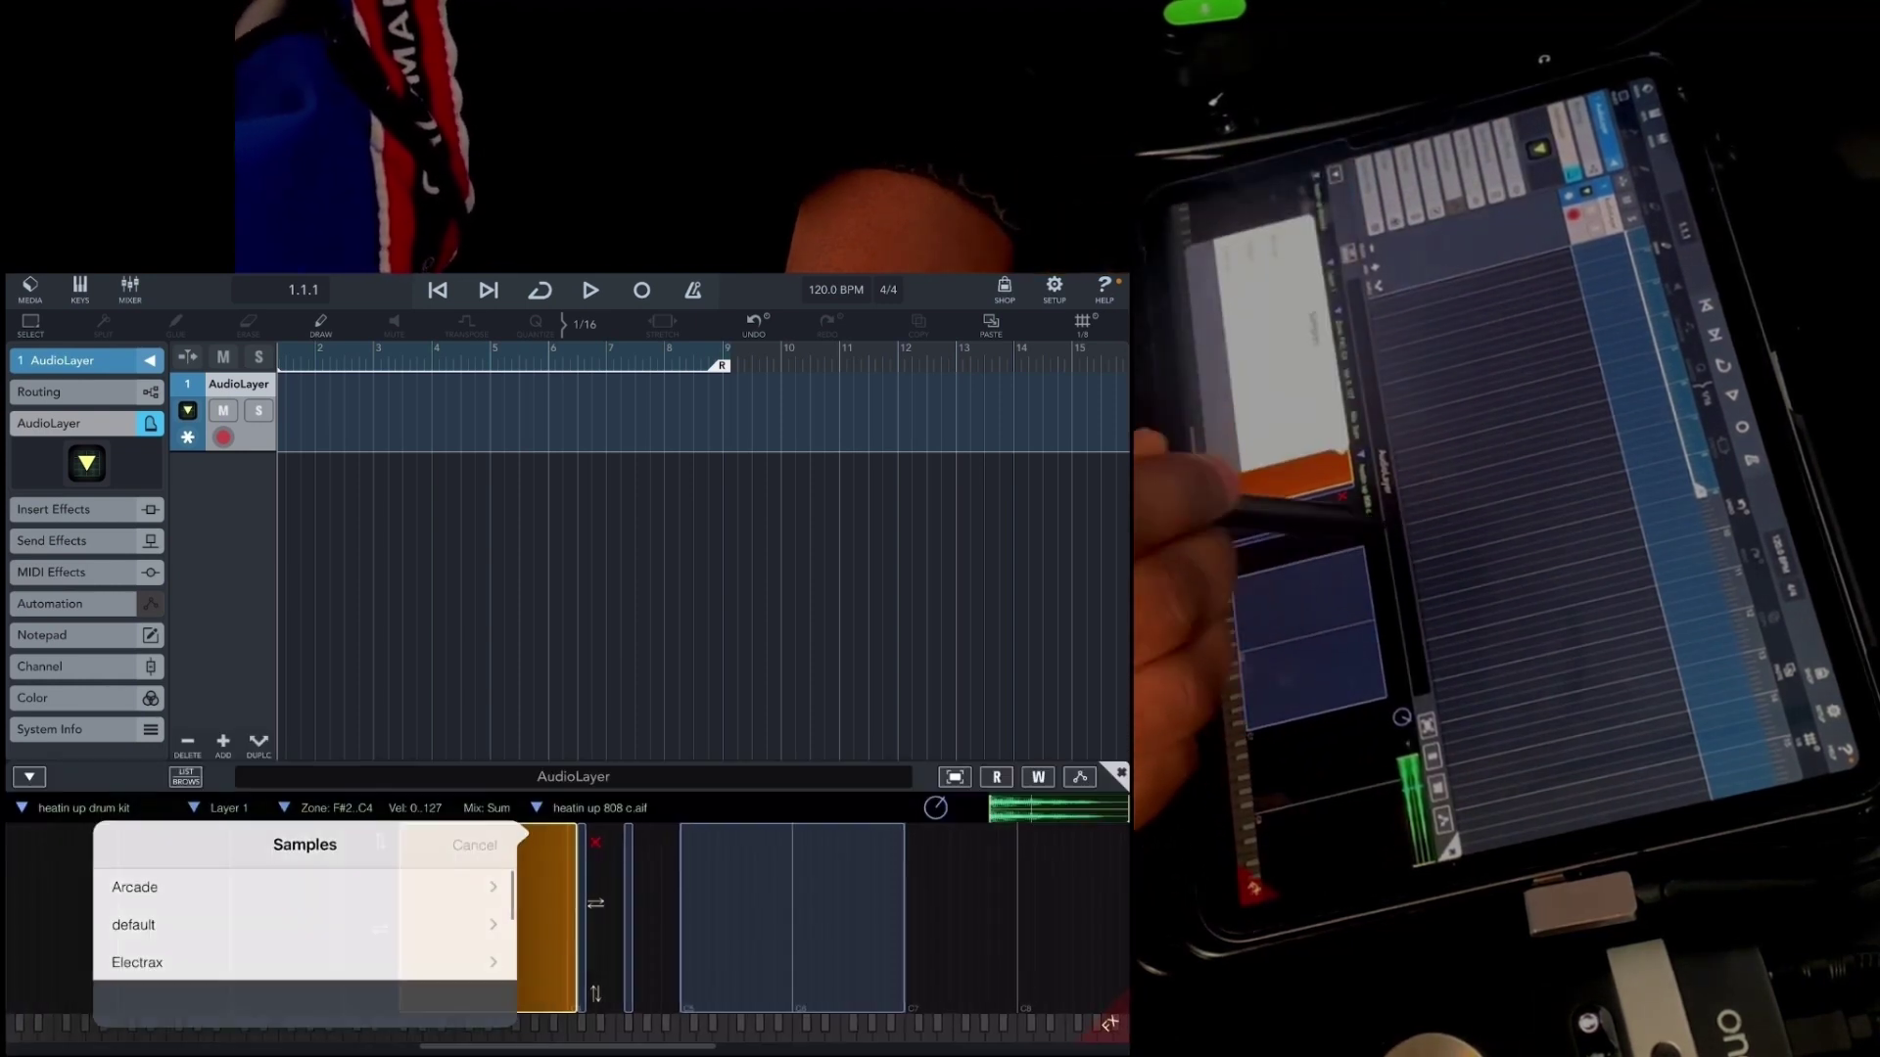
{"action": "left_click", "coordinate": [607, 921]}
- Browse AudioLayer's instrument presets from VCSL back to Instruments and into the Arcade folder
{"action": "left_click", "coordinate": [83, 615]}
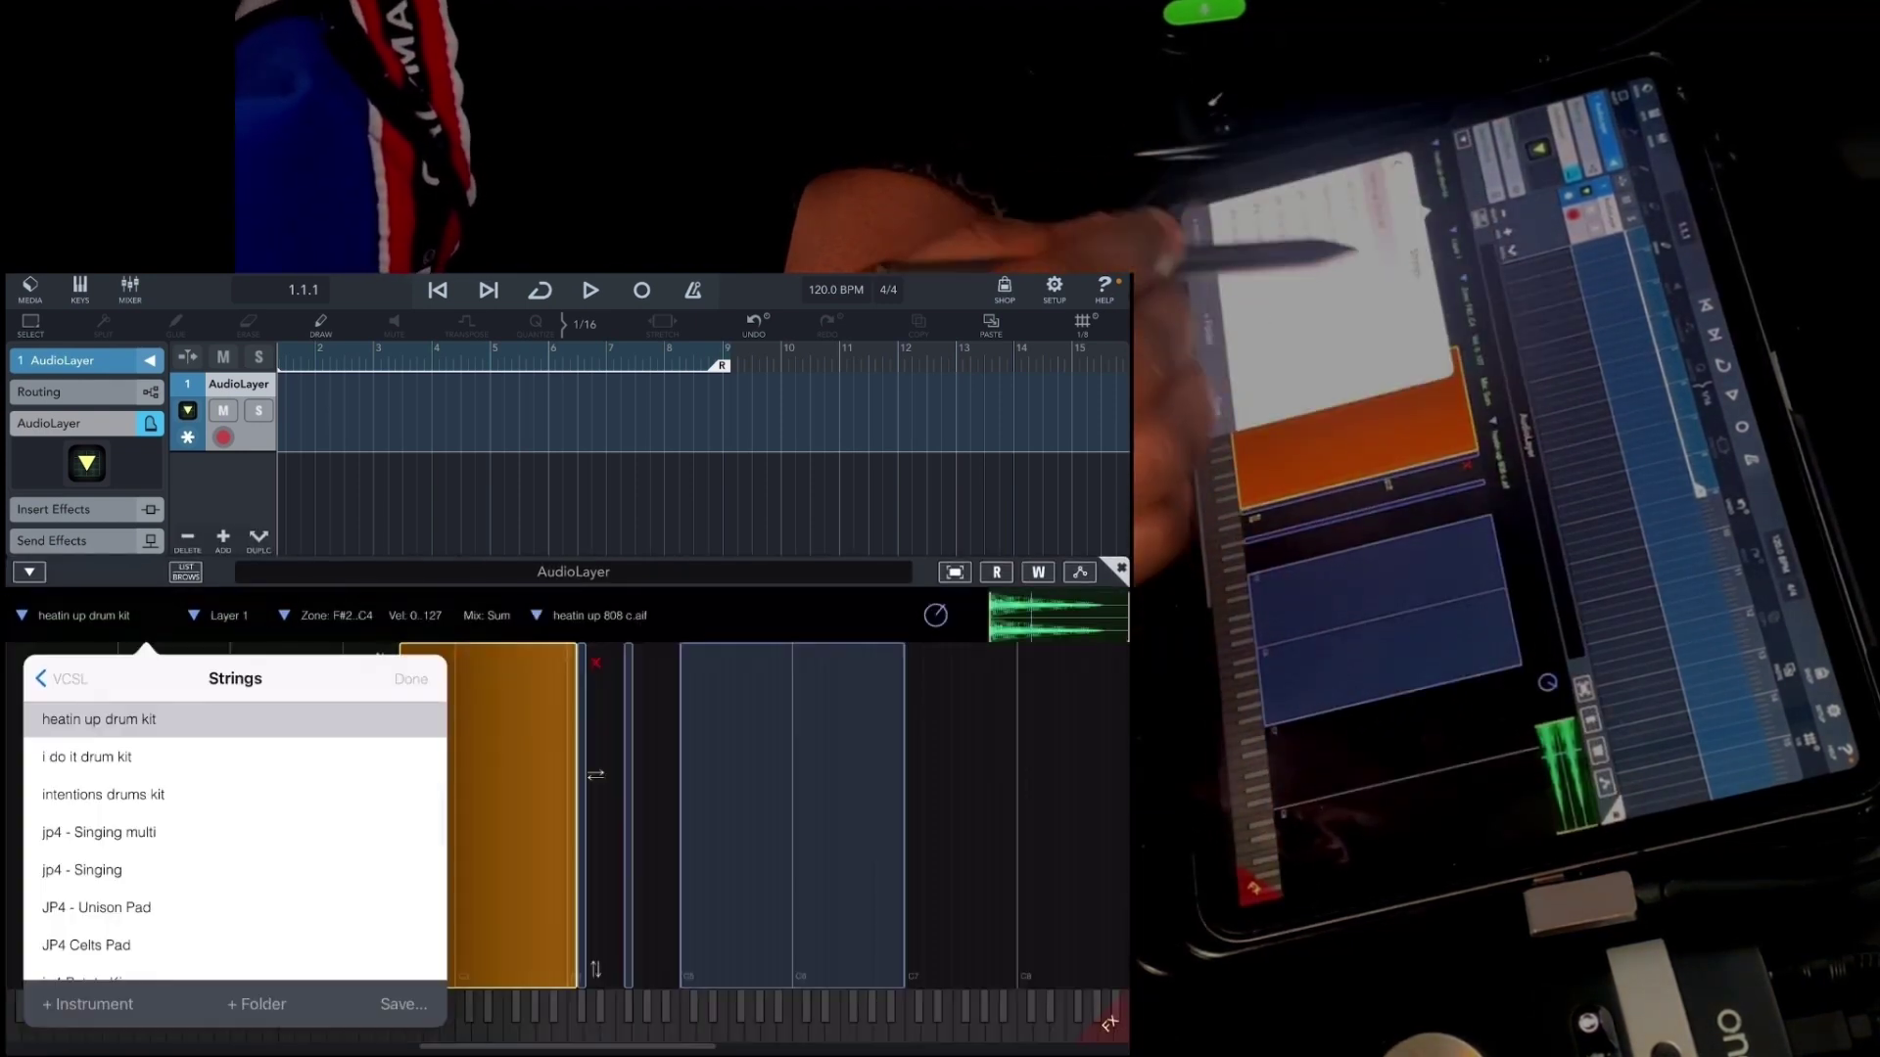
{"action": "left_click", "coordinate": [40, 678]}
{"action": "left_click", "coordinate": [40, 677]}
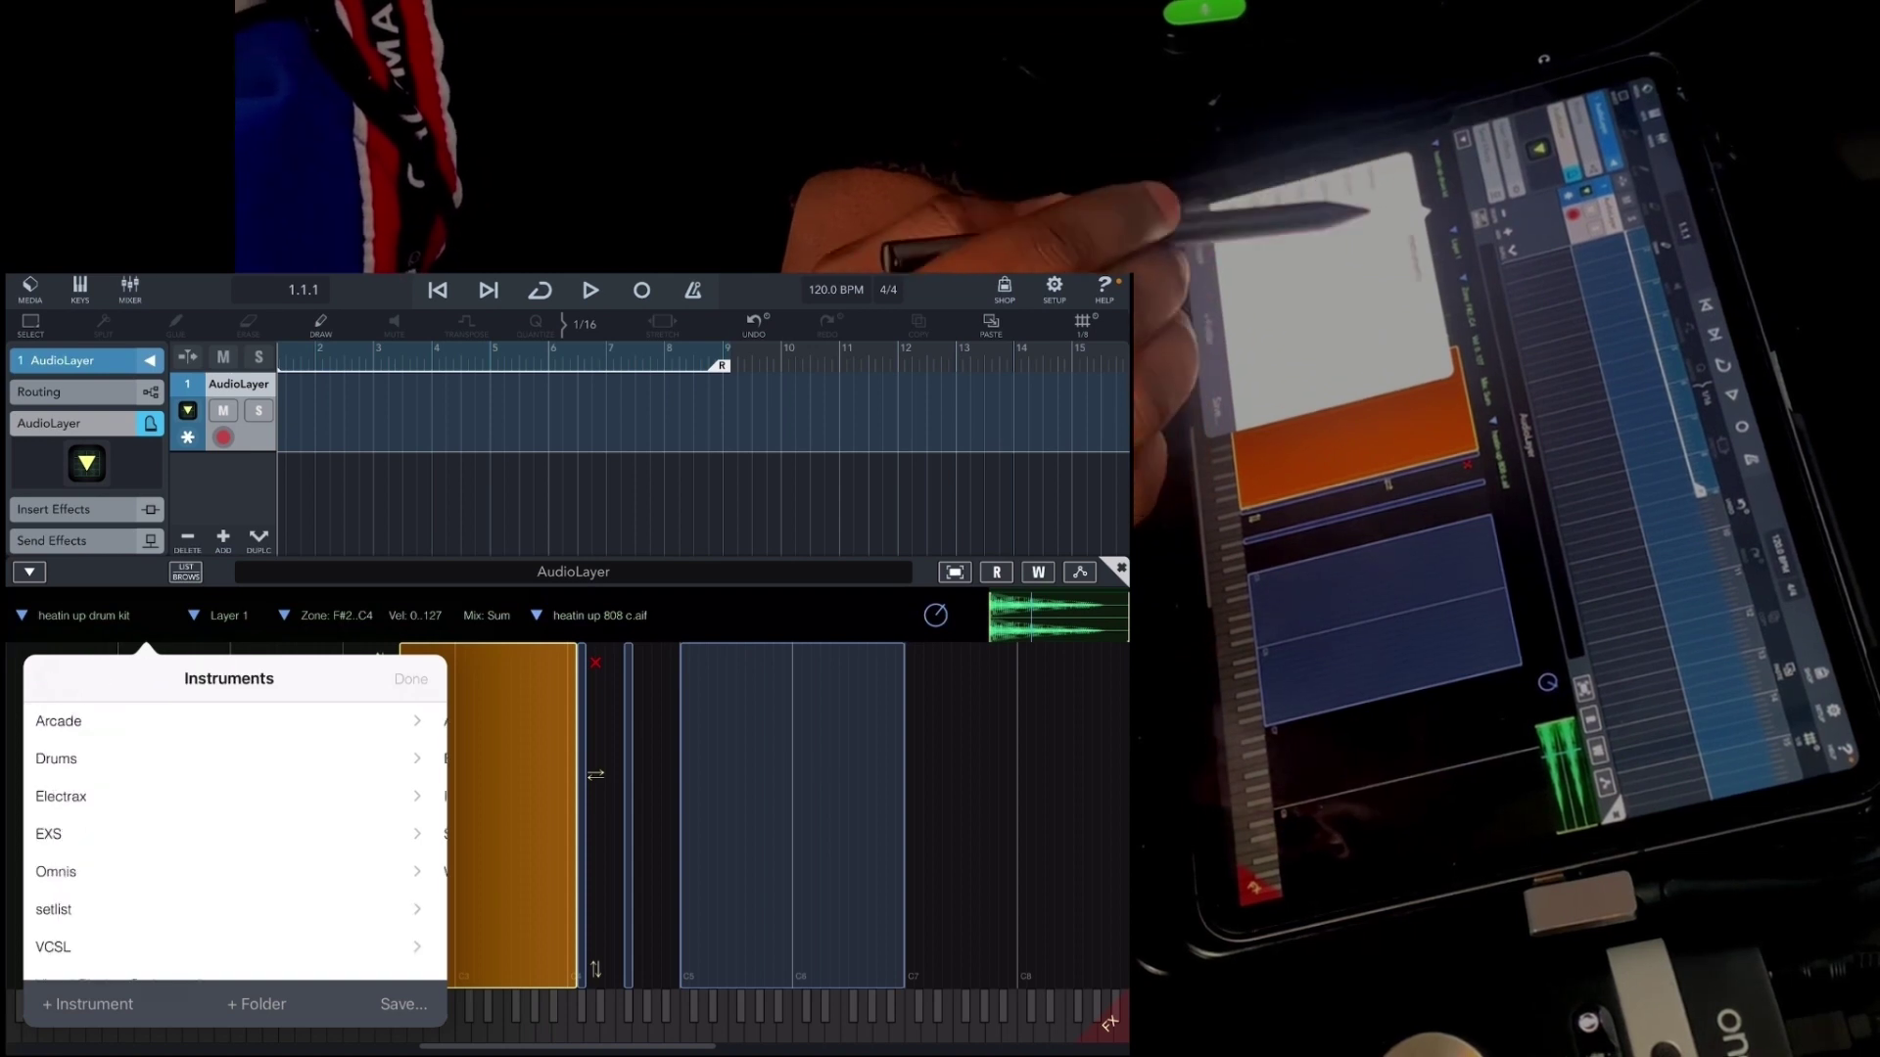
{"action": "left_click", "coordinate": [63, 720]}
{"action": "left_click", "coordinate": [40, 678]}
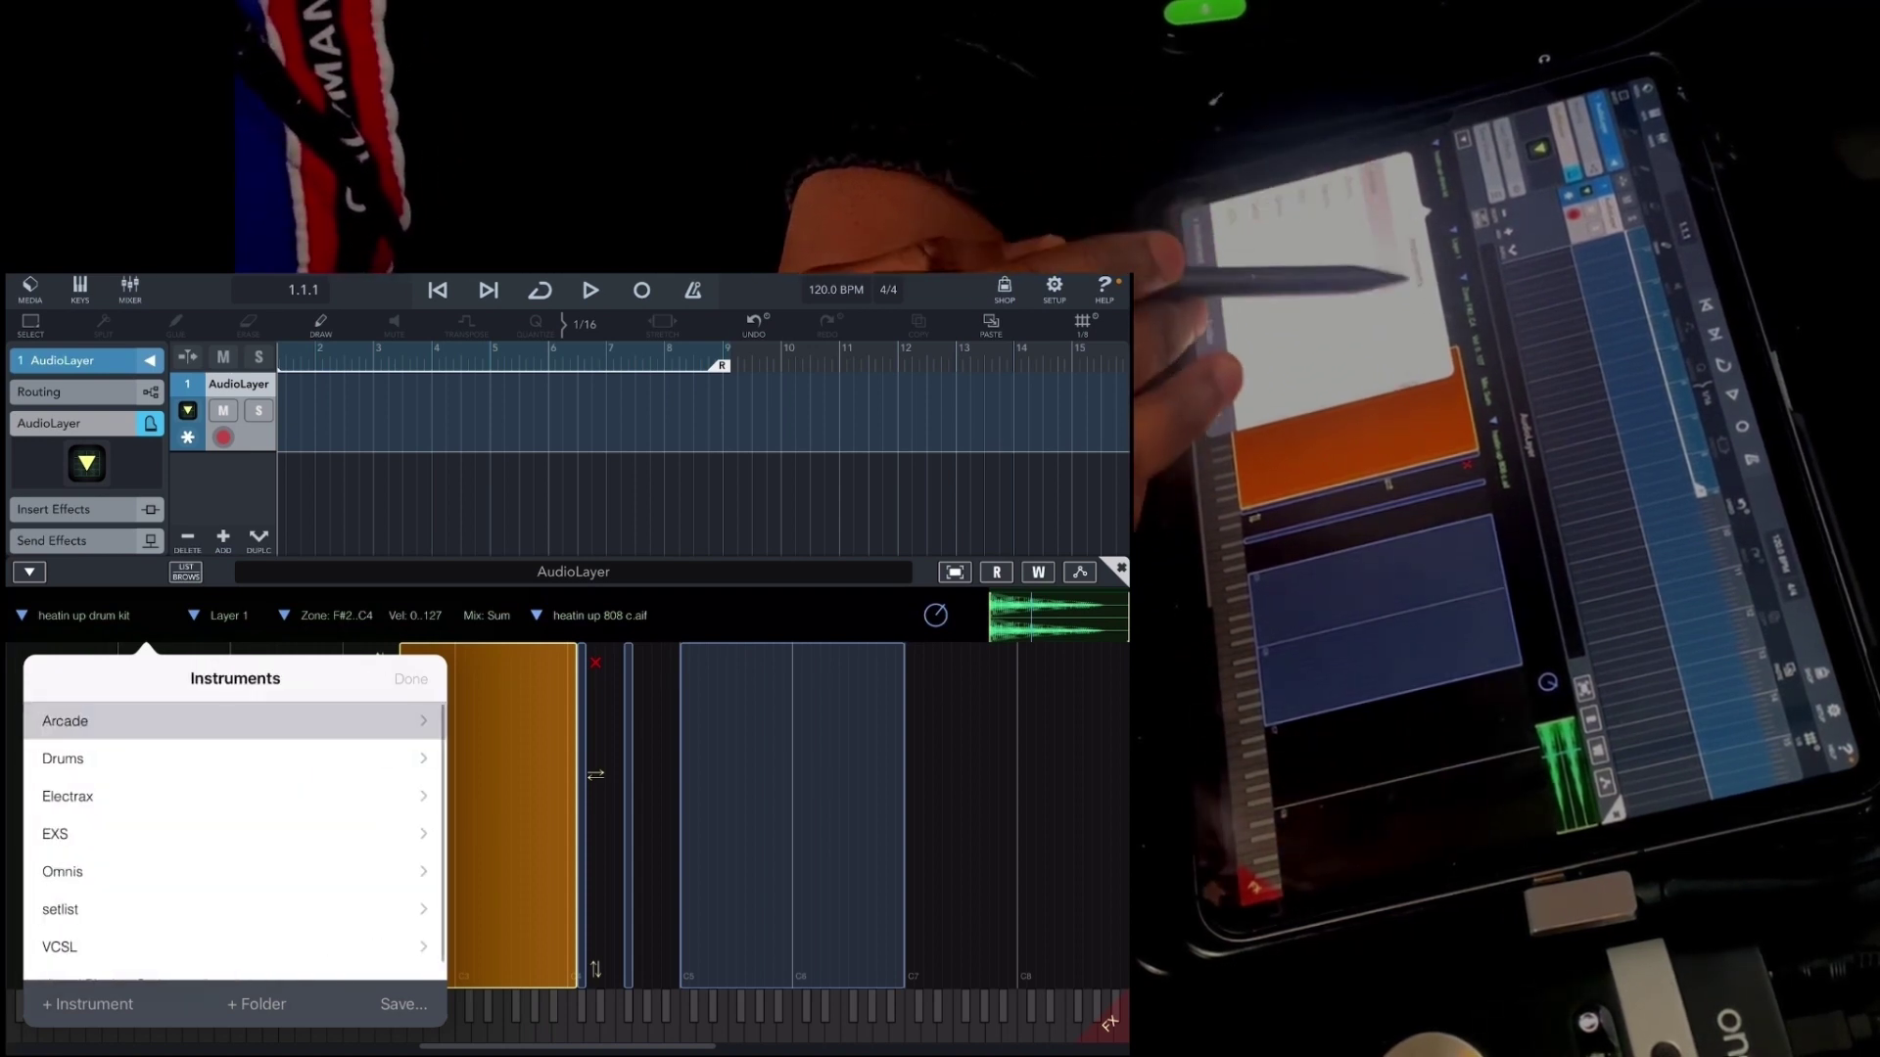
{"action": "left_click", "coordinate": [64, 721]}
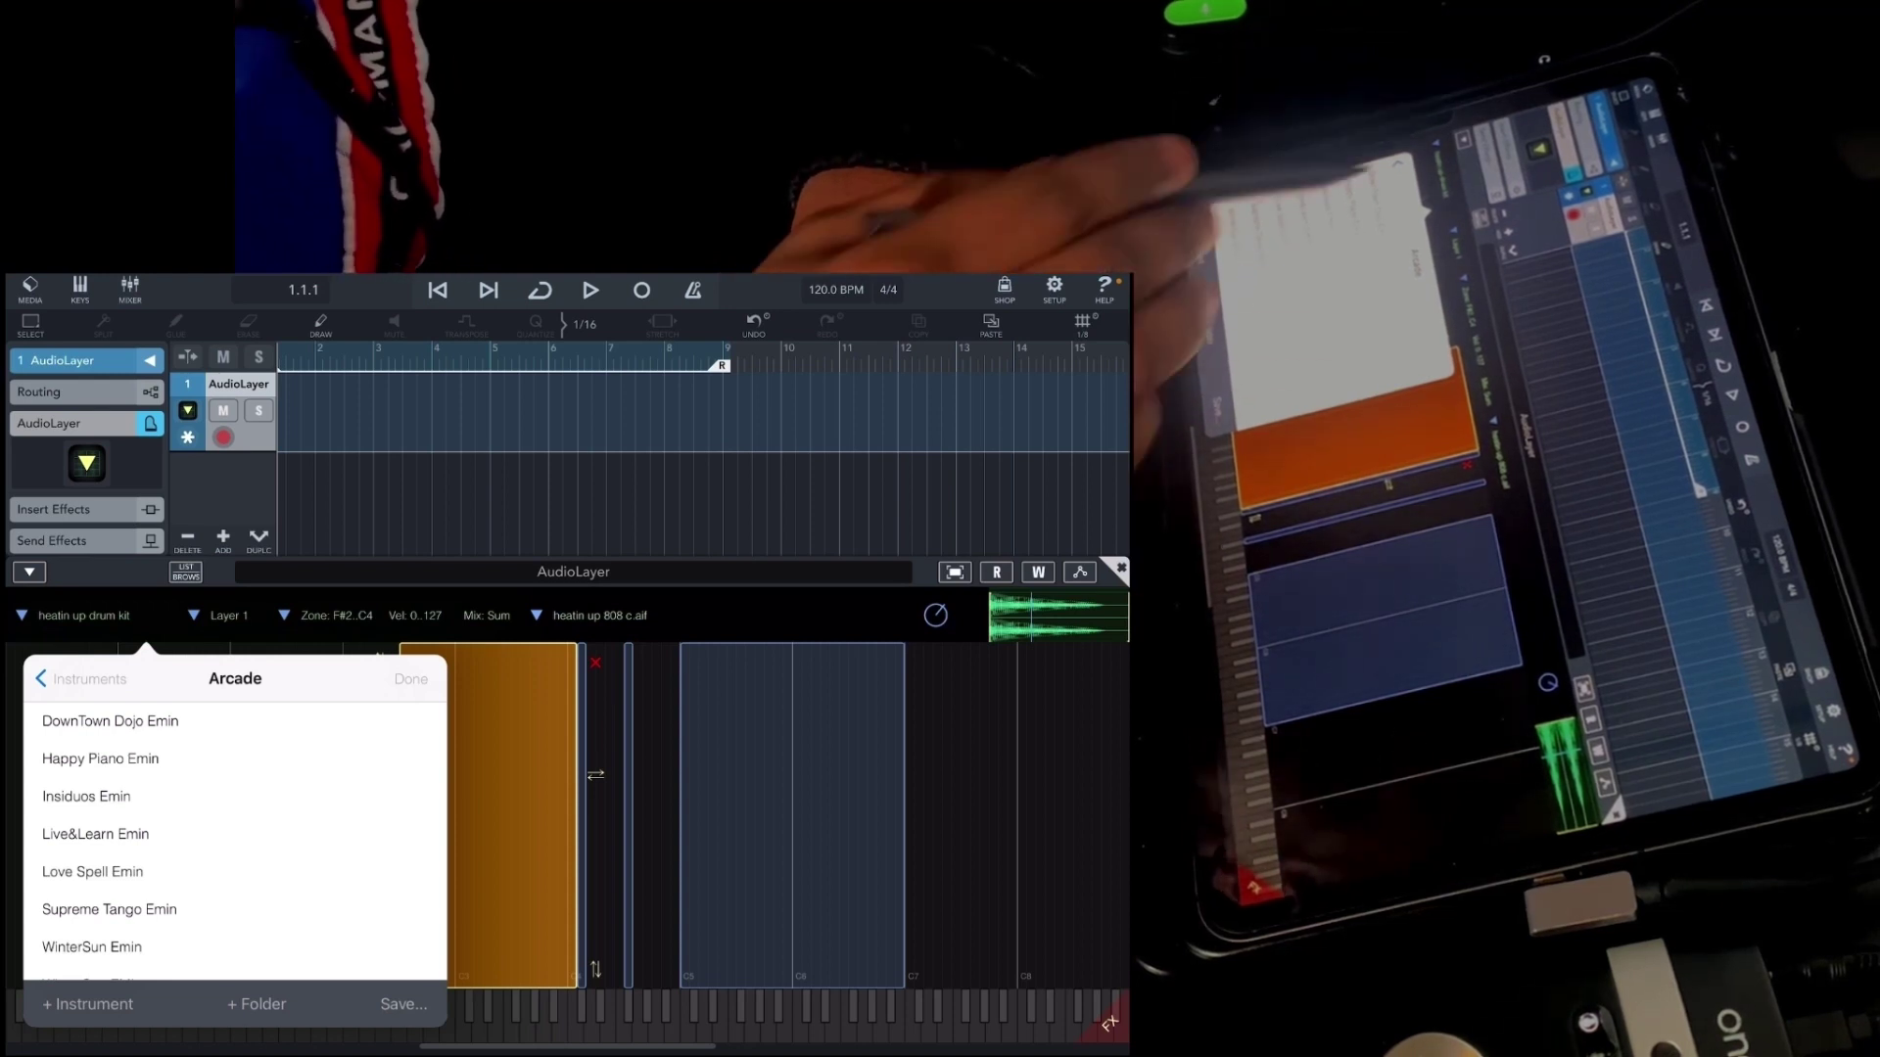
{"action": "left_click", "coordinate": [80, 679]}
- Dismiss the stray Create Folder dialog and open the Arcade instrument folder
{"action": "left_click", "coordinate": [257, 1004]}
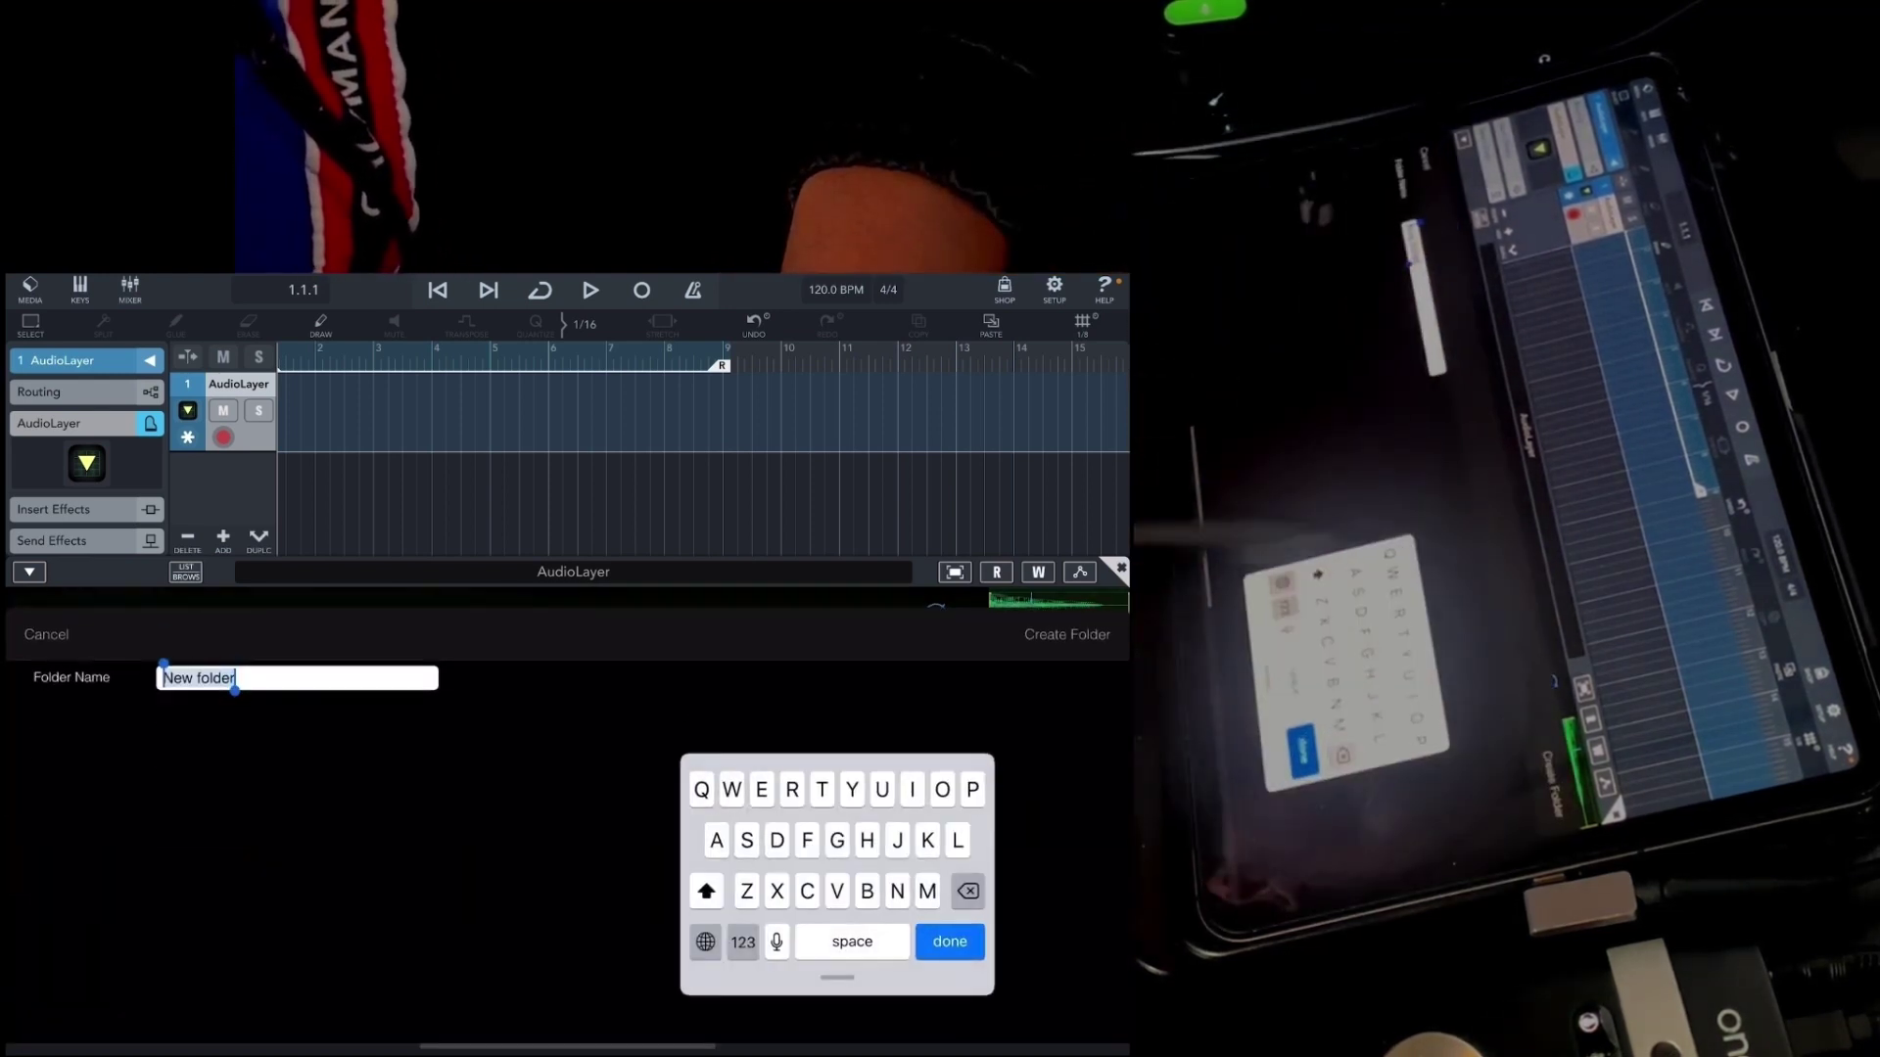
{"action": "type", "text": "Jfggg"}
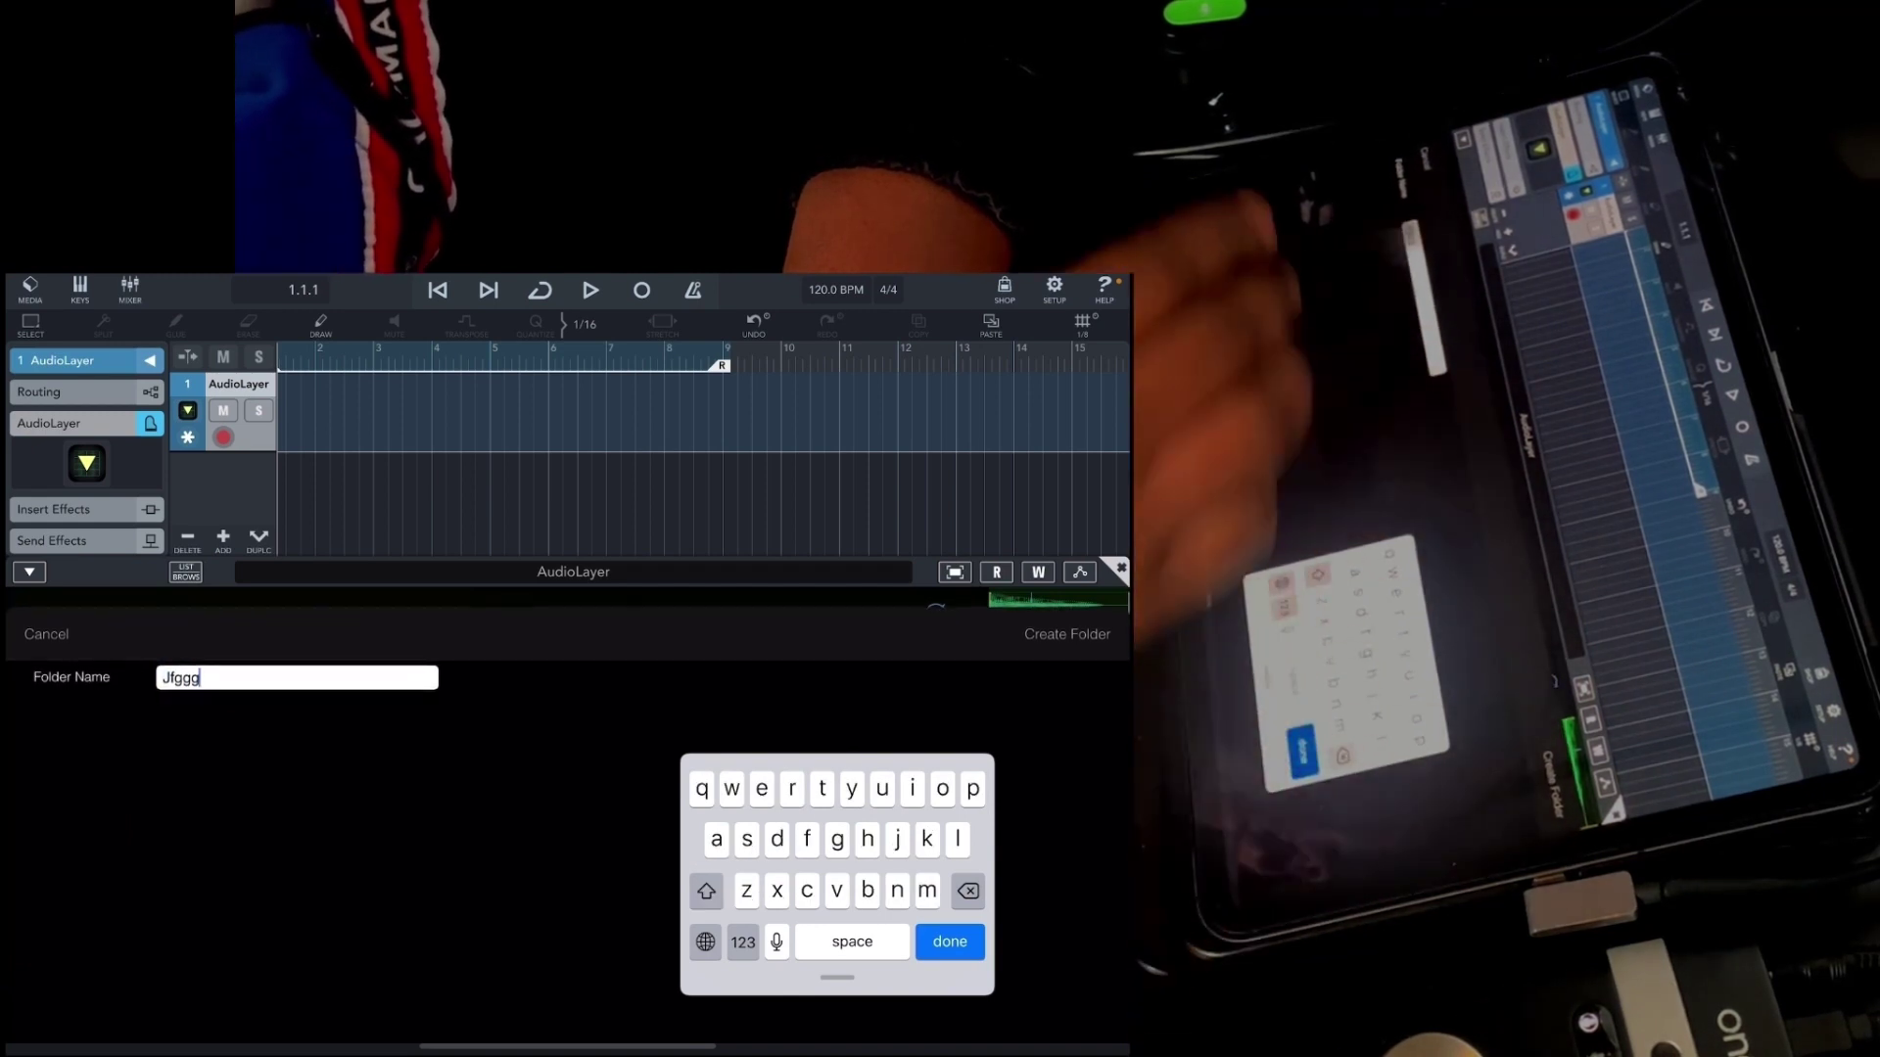
{"action": "left_click", "coordinate": [46, 634]}
{"action": "left_click", "coordinate": [225, 720]}
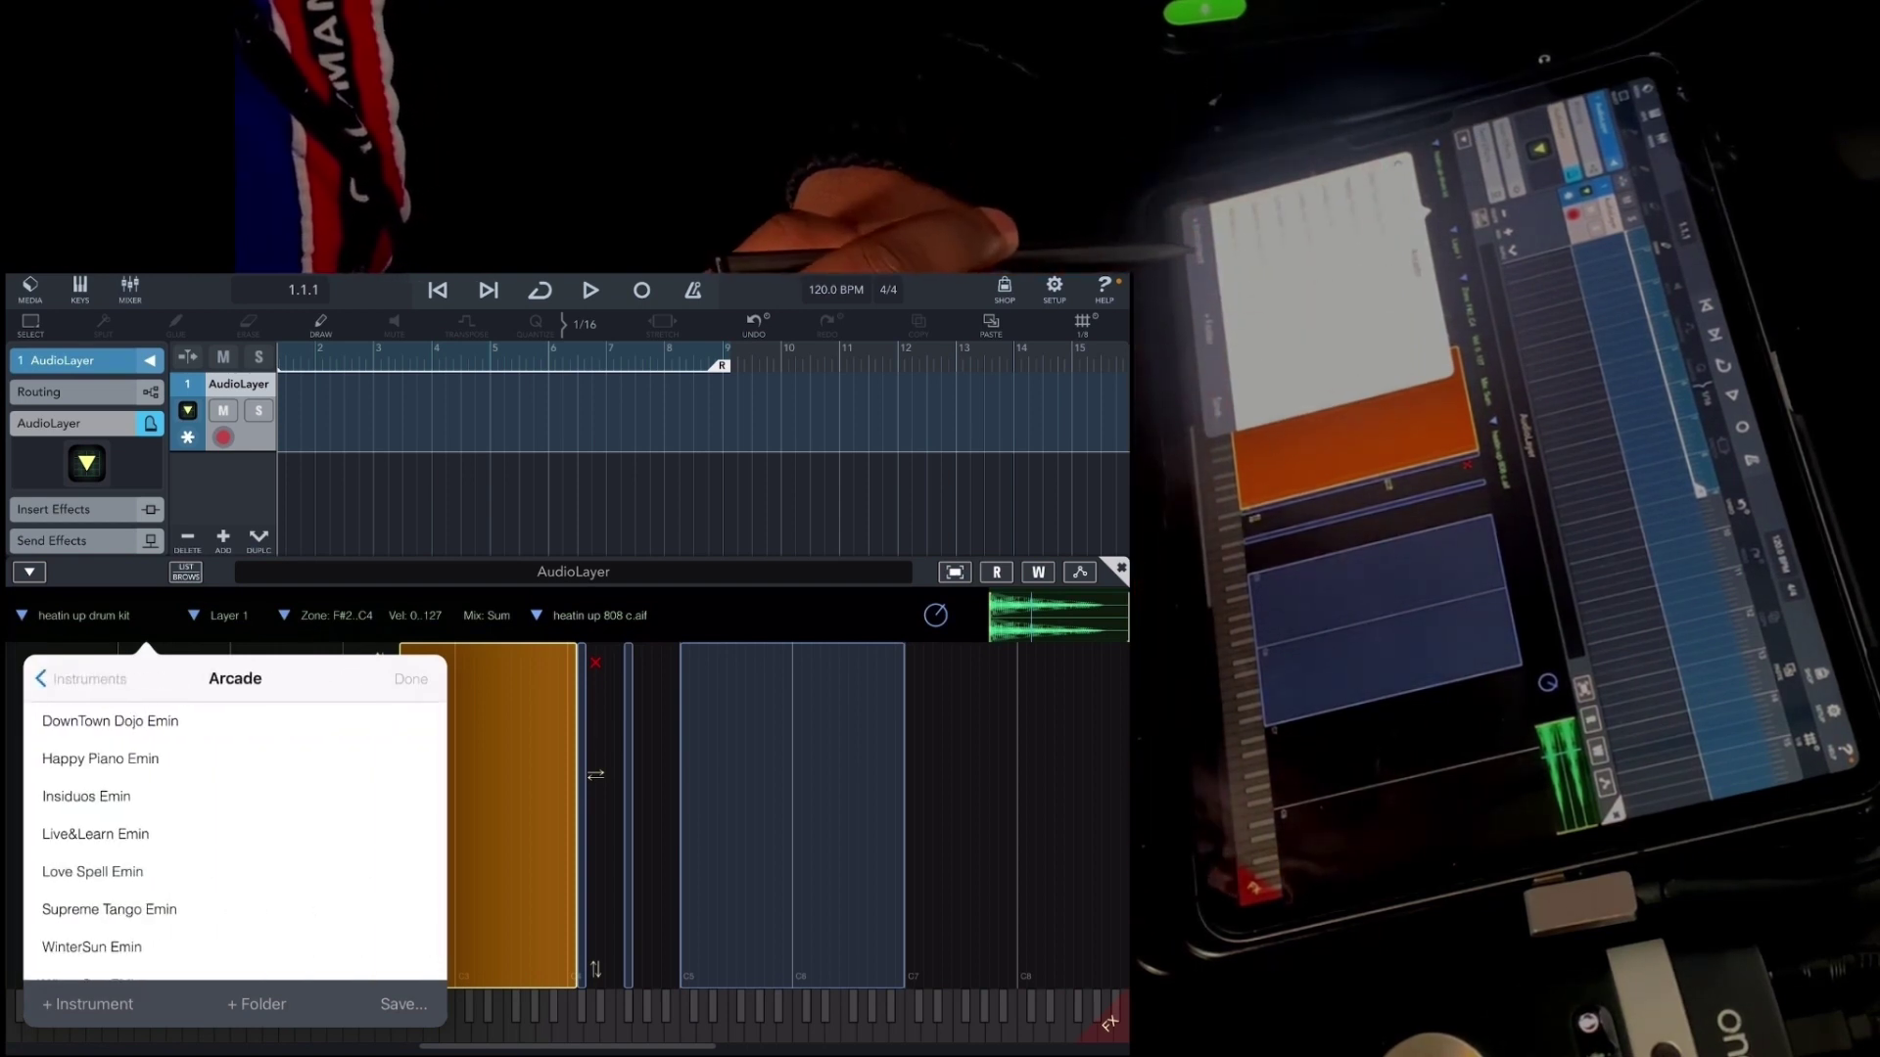
- Add a new empty instrument named 'Live&Learn Emin' in AudioLayer
{"action": "left_click", "coordinate": [88, 1003]}
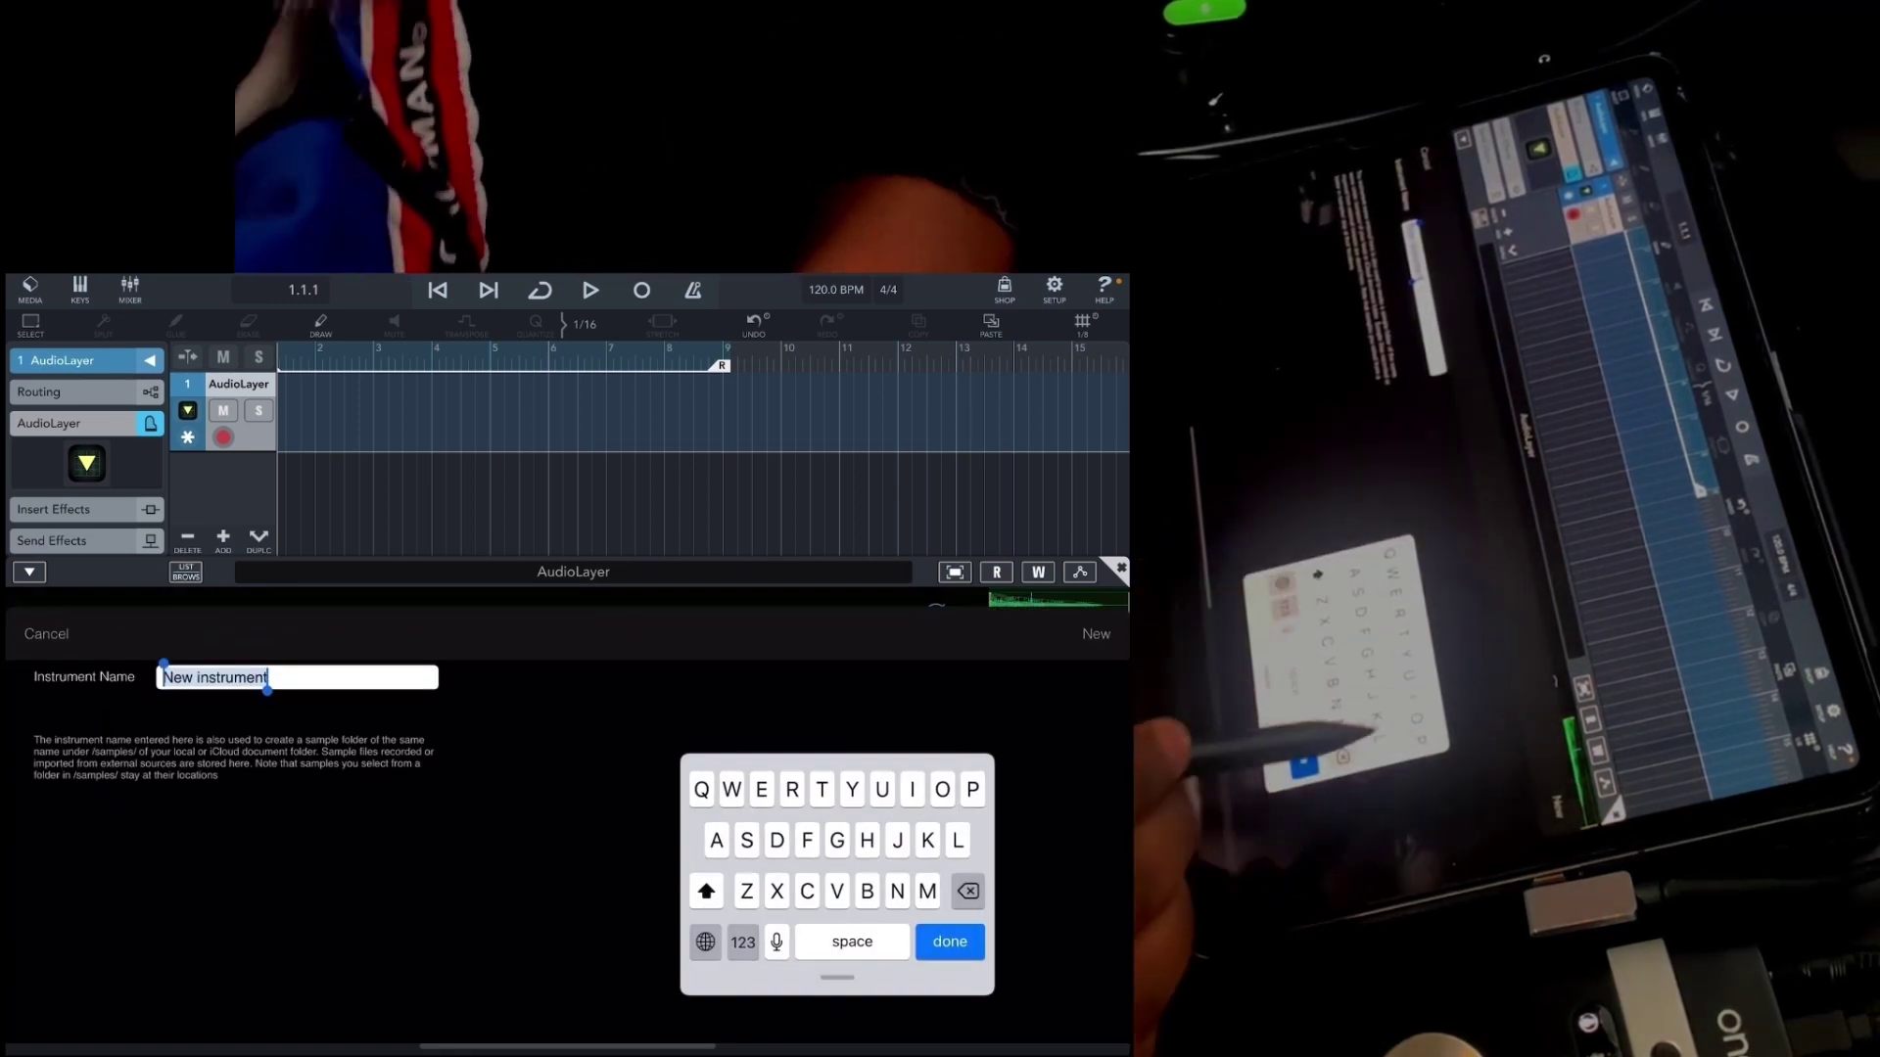
{"action": "type", "text": "Li"}
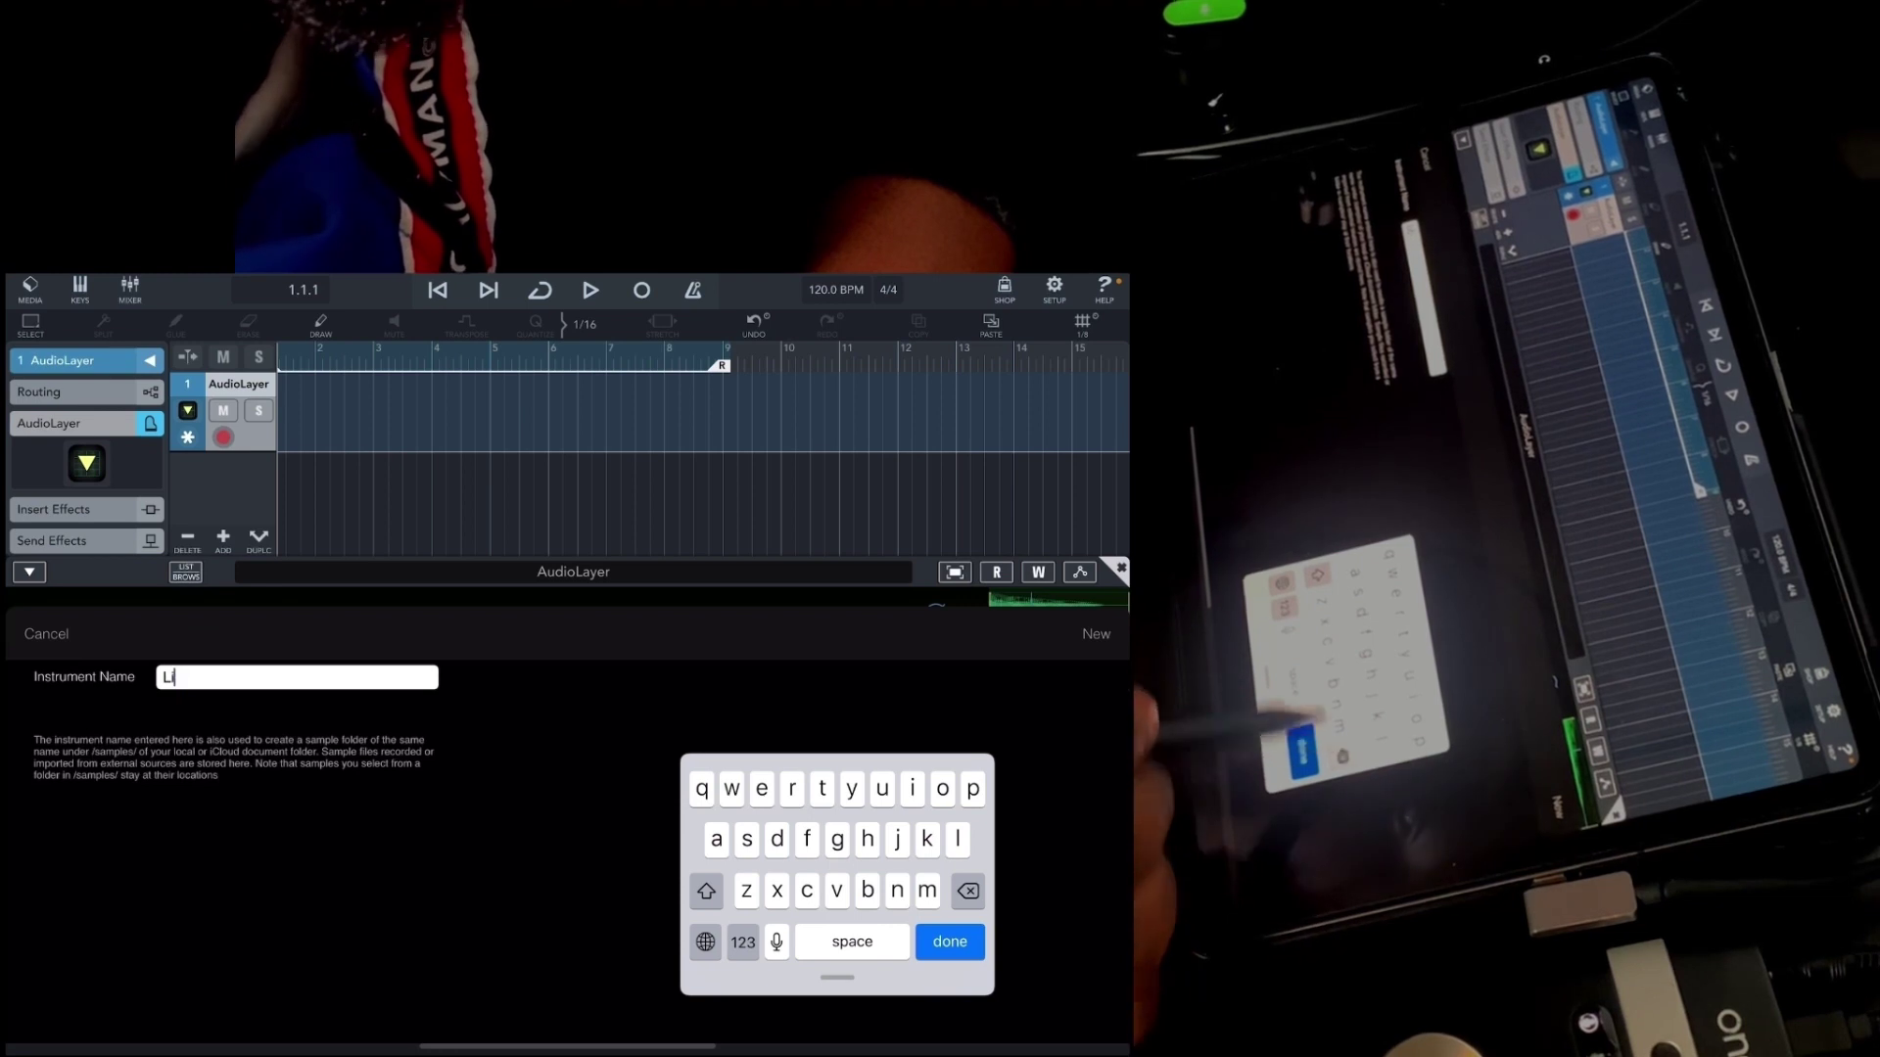
{"action": "type", "text": "ve"}
{"action": "left_click", "coordinate": [742, 942]}
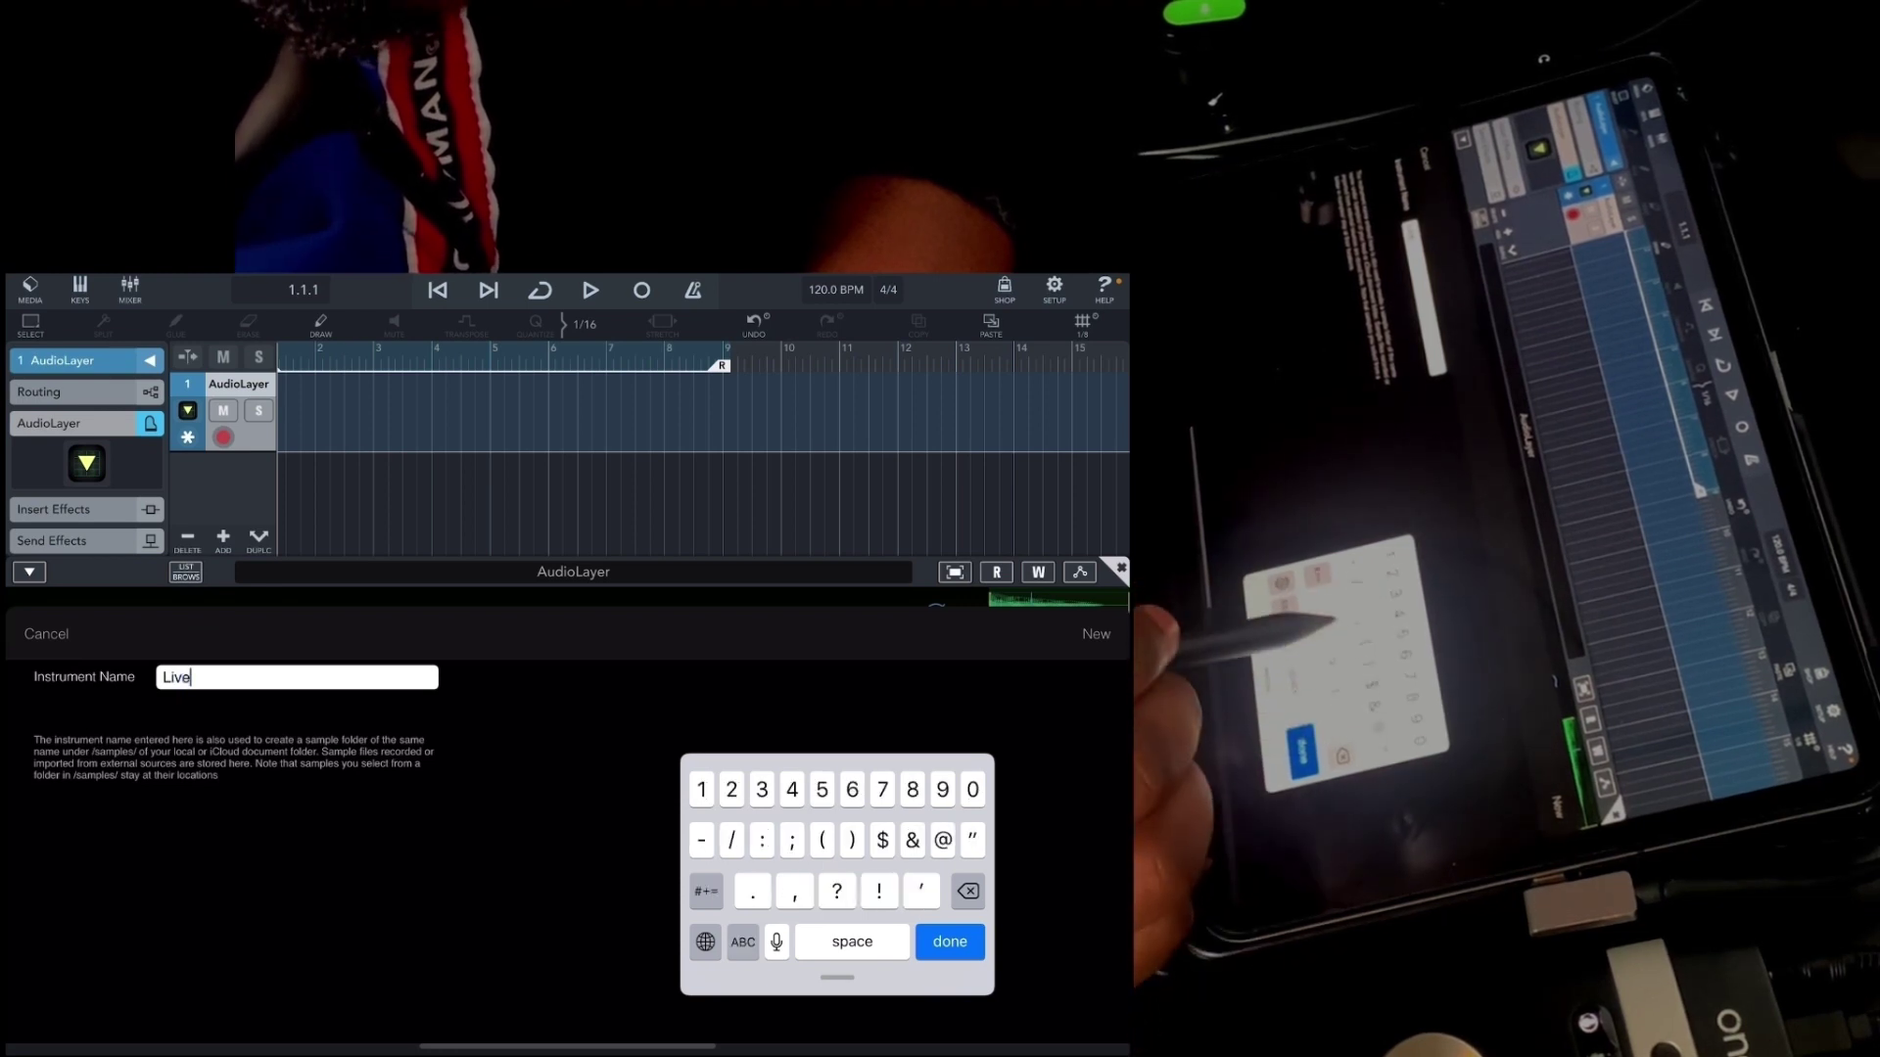
{"action": "type", "text": "&"}
{"action": "left_click", "coordinate": [742, 941]}
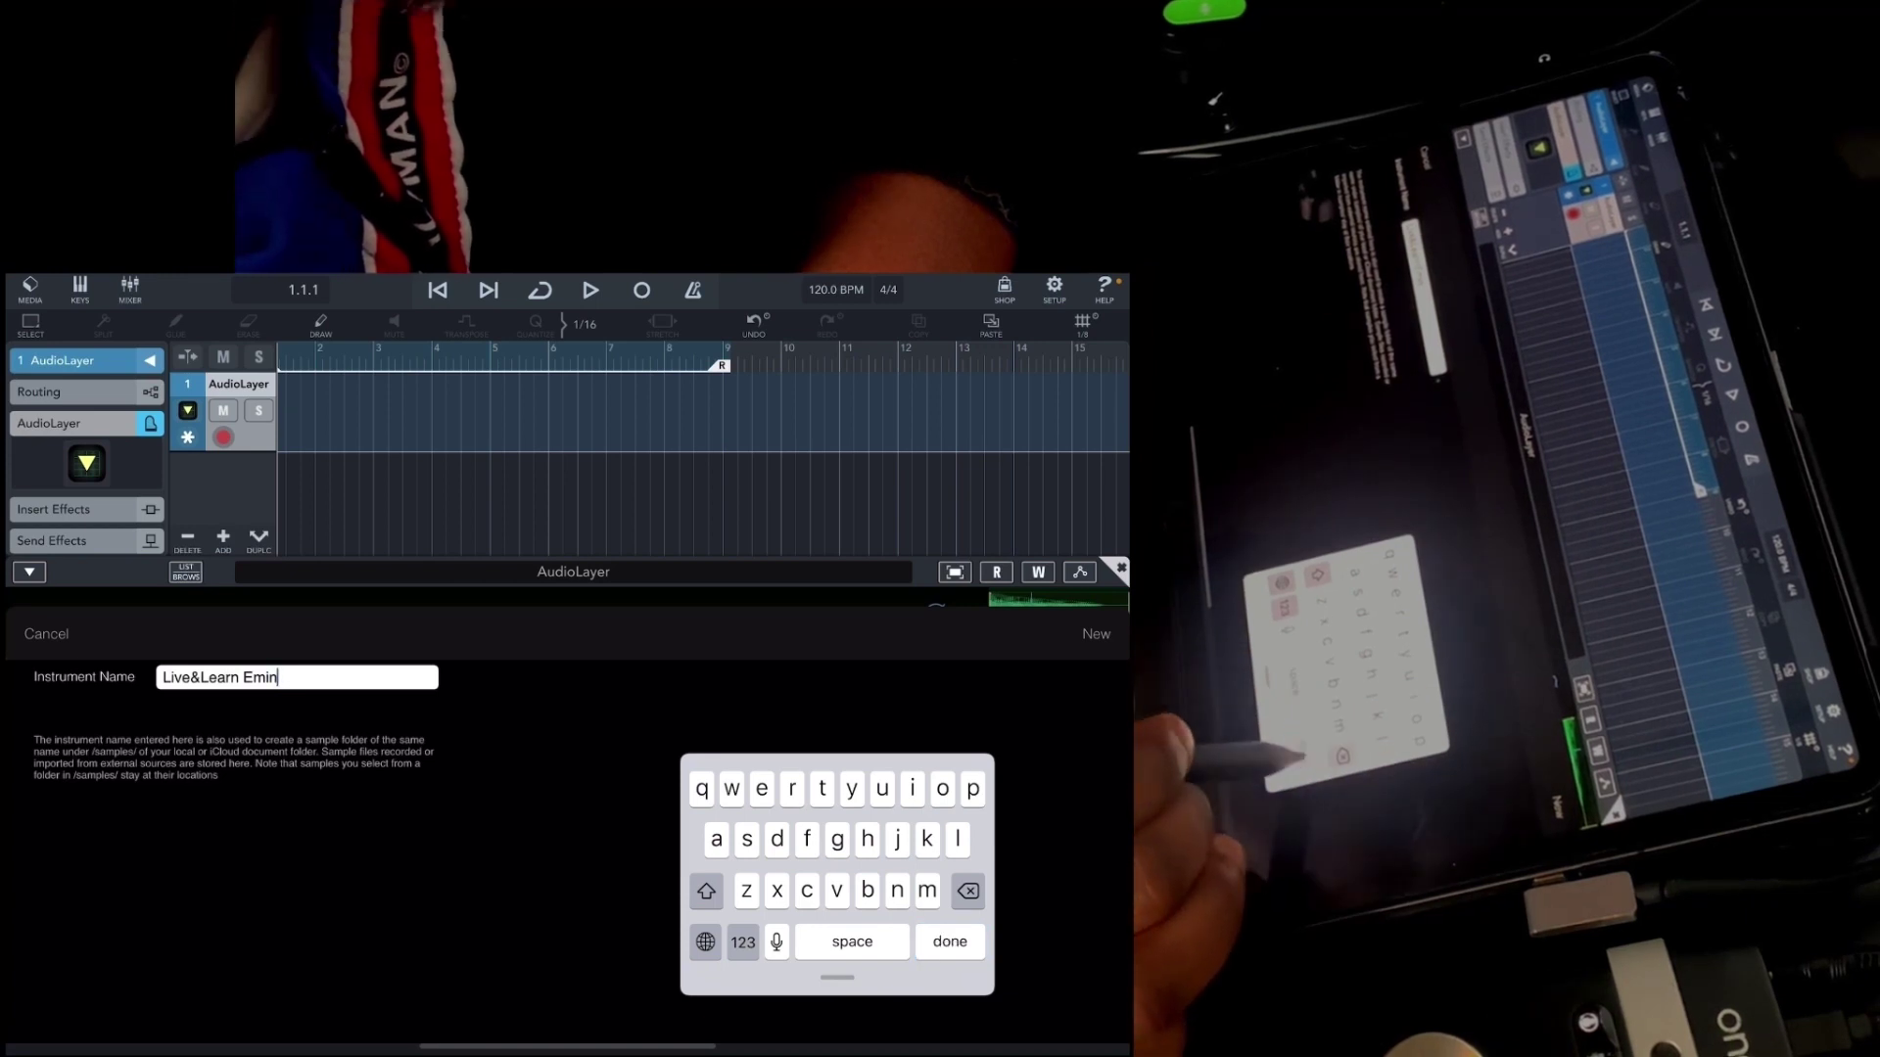
{"action": "key", "text": "Return"}
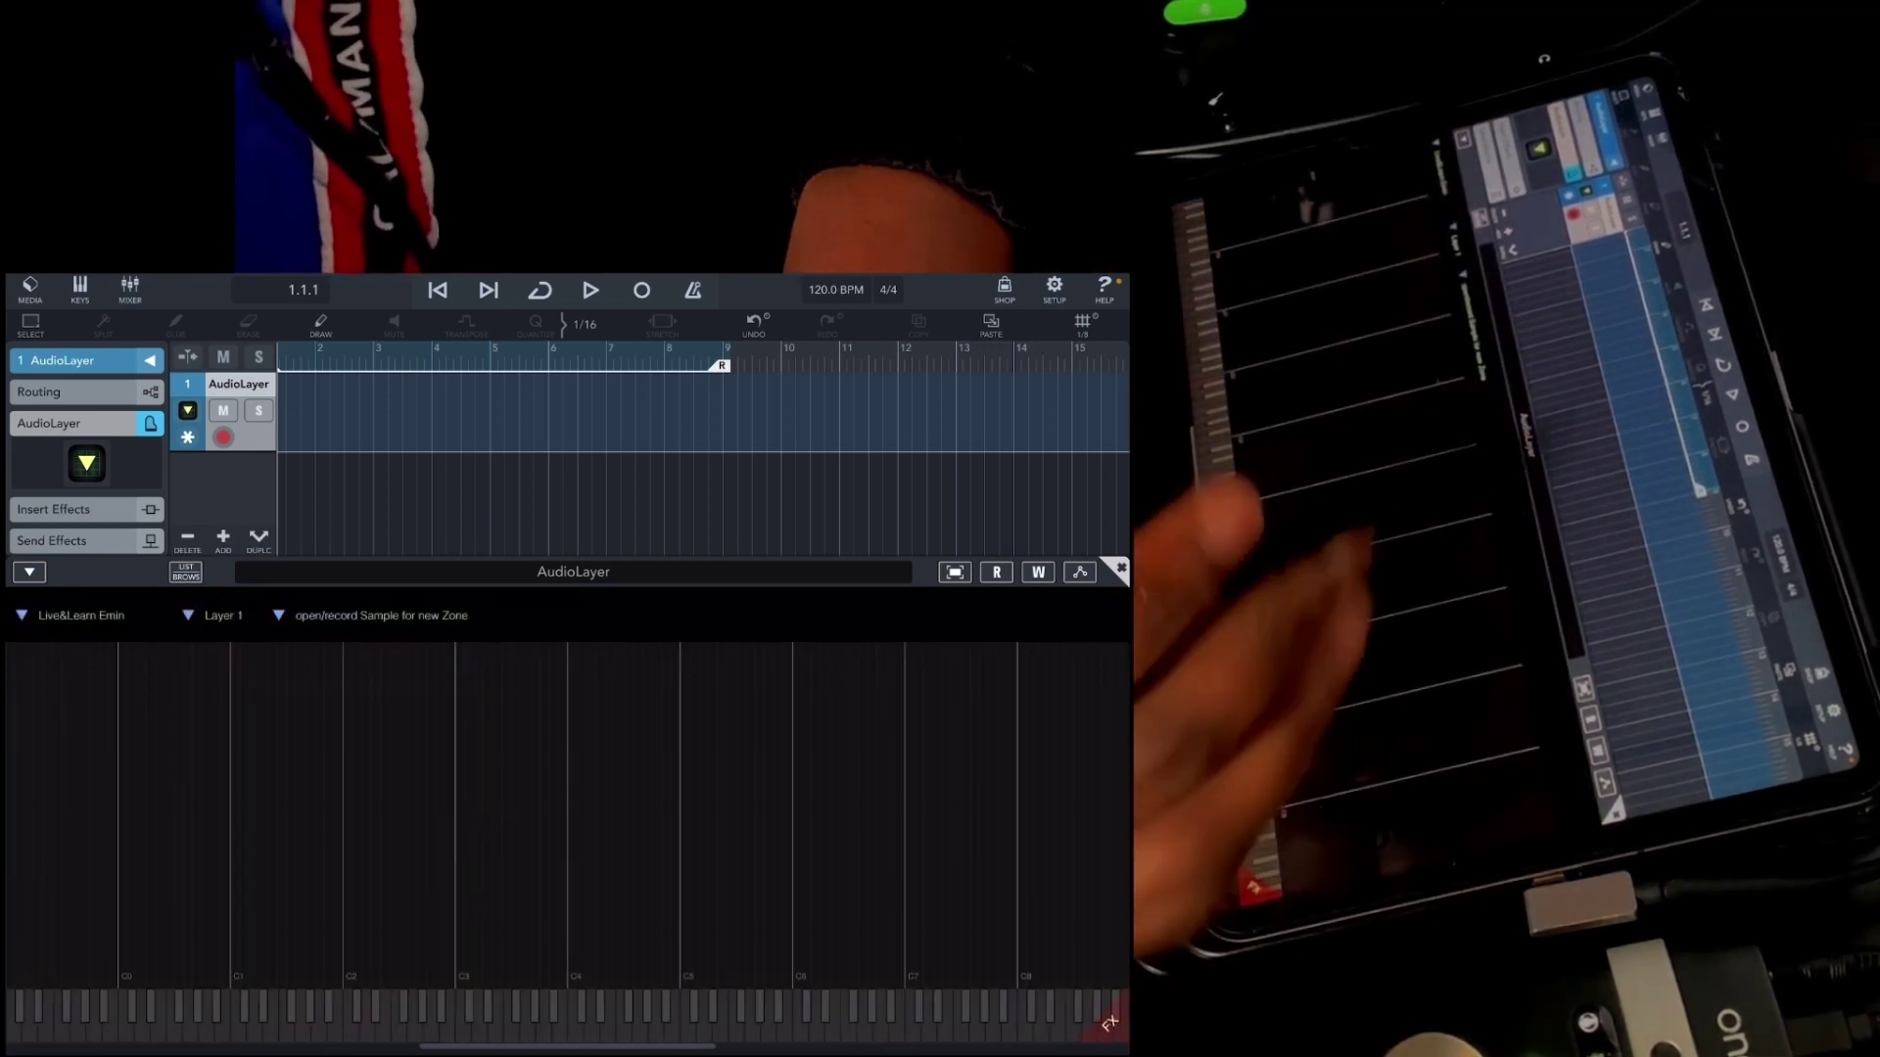